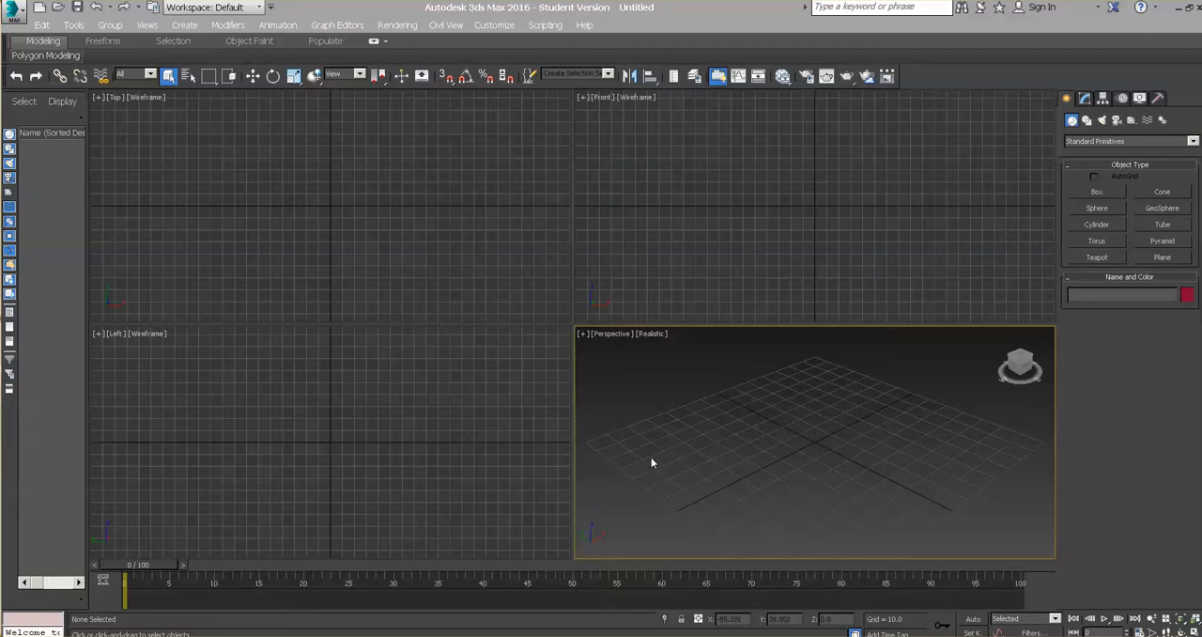
Step: Activate the Left, Top, Front and Perspective viewports in turn to examine the four-view layout, ending in Perspective
click(452, 458)
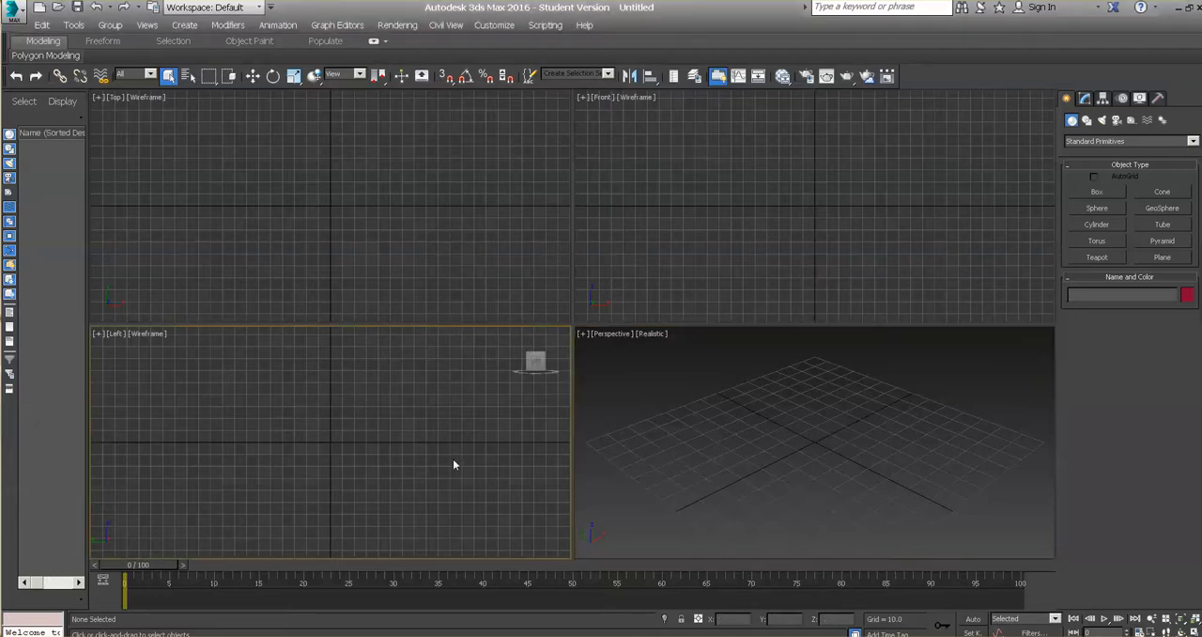
click(445, 236)
click(674, 304)
click(671, 418)
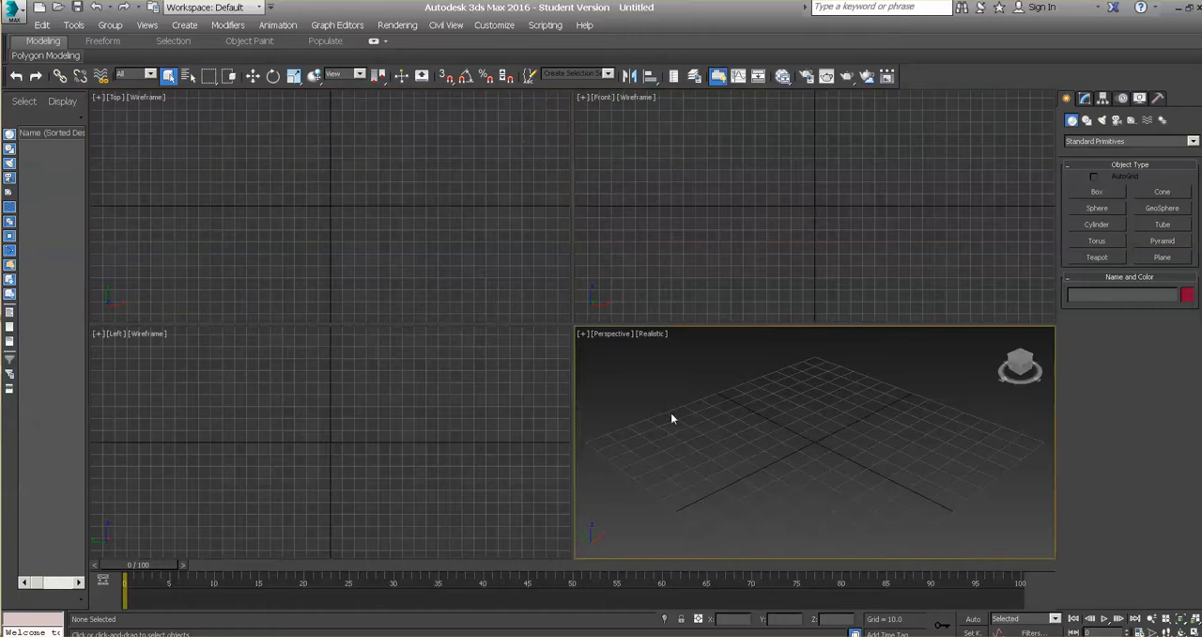
click(521, 425)
click(512, 284)
click(697, 290)
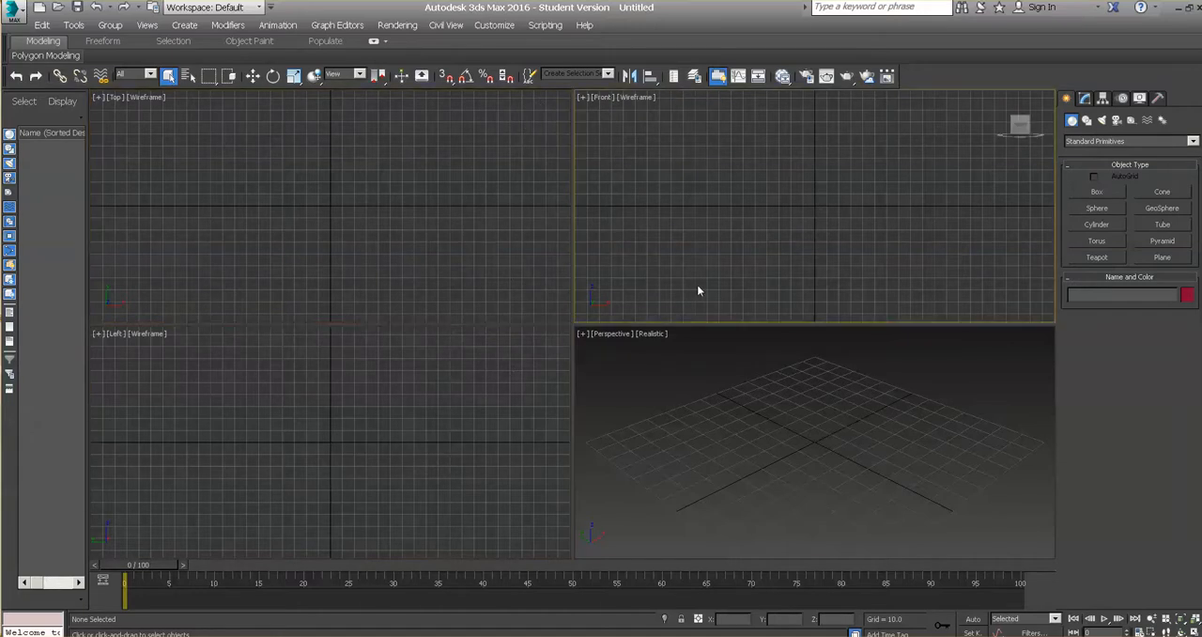
click(707, 422)
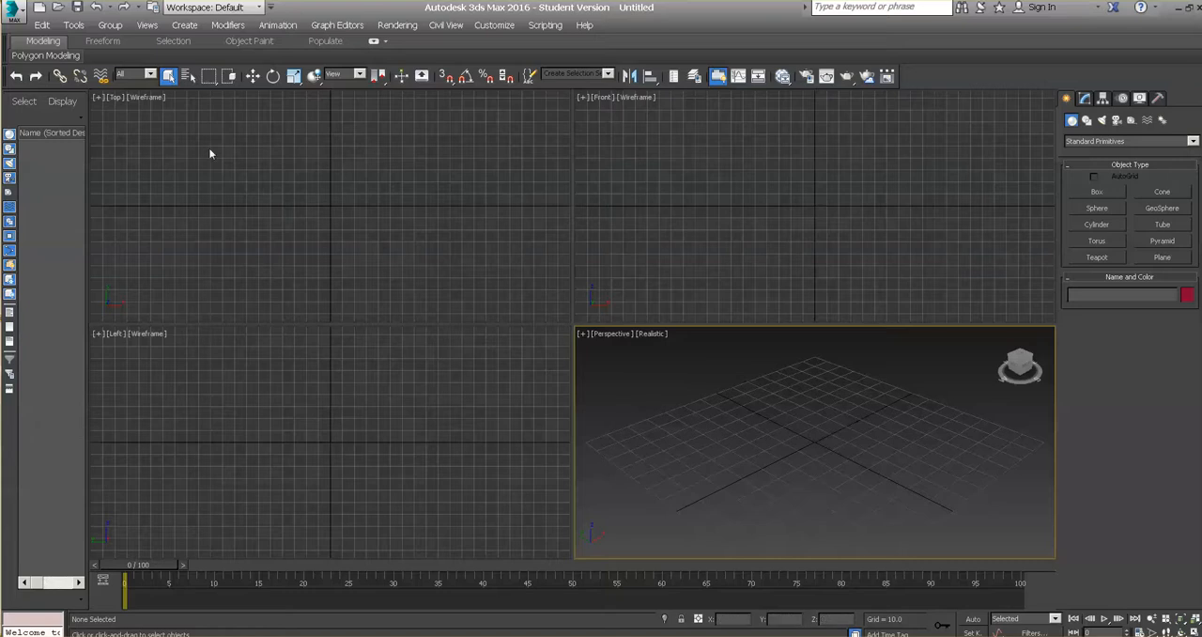
click(118, 99)
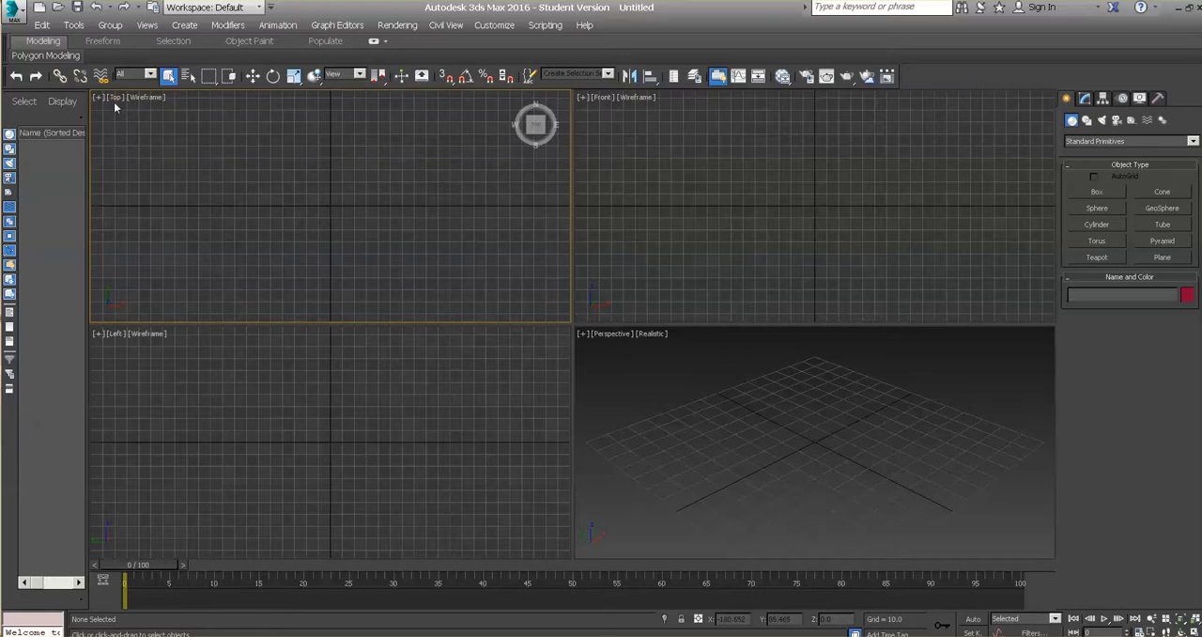
click(114, 340)
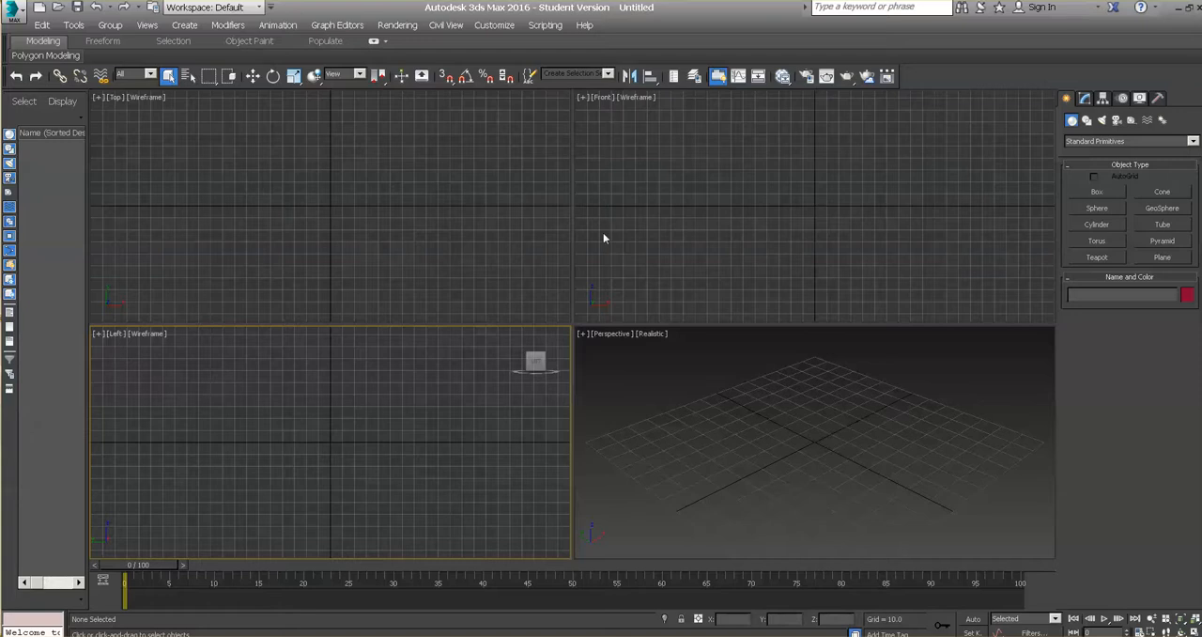
click(607, 97)
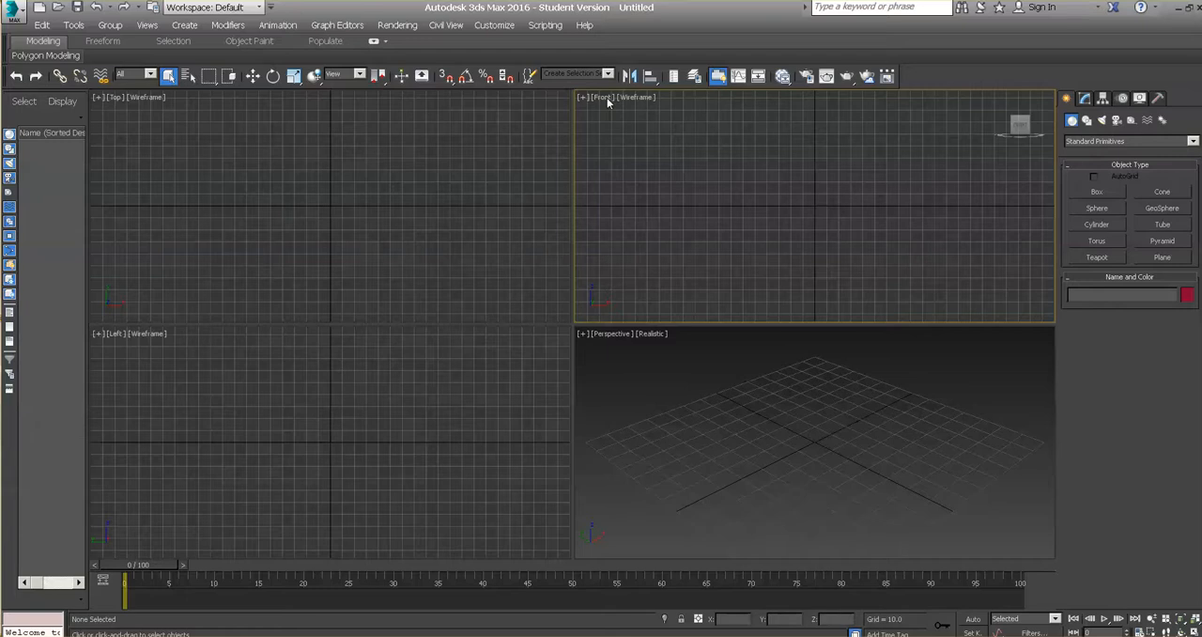
click(814, 457)
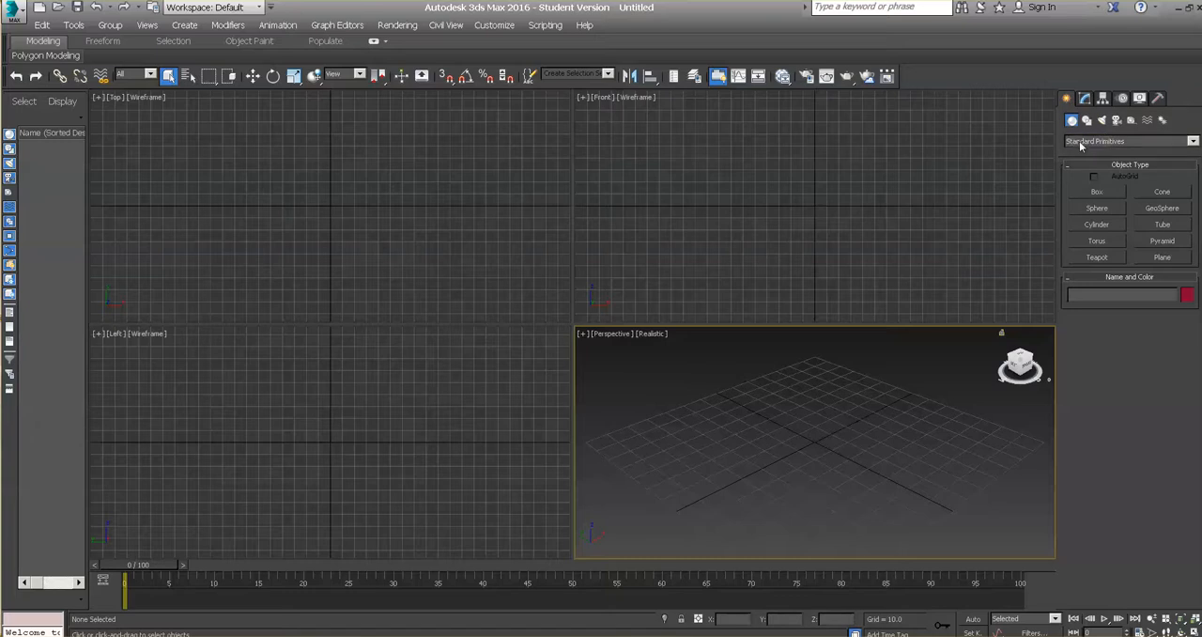
Step: Draw a Standard Primitives plane about 147 long and 140 wide over the Perspective grid, deleting the first trial plane
click(1192, 141)
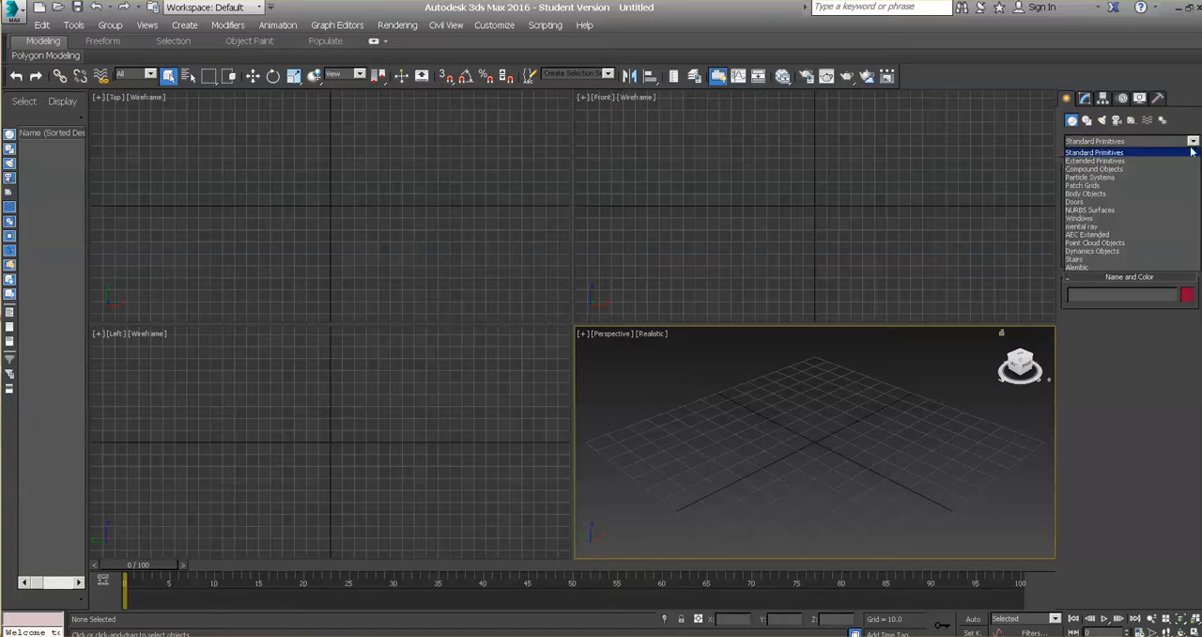
click(1166, 153)
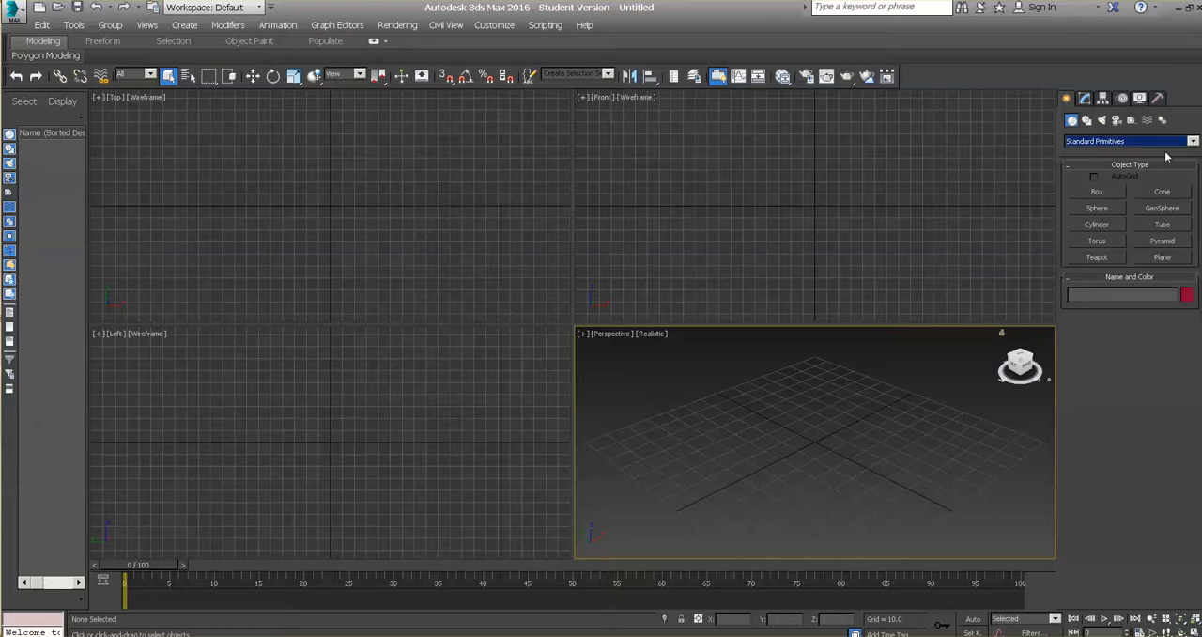
click(1159, 262)
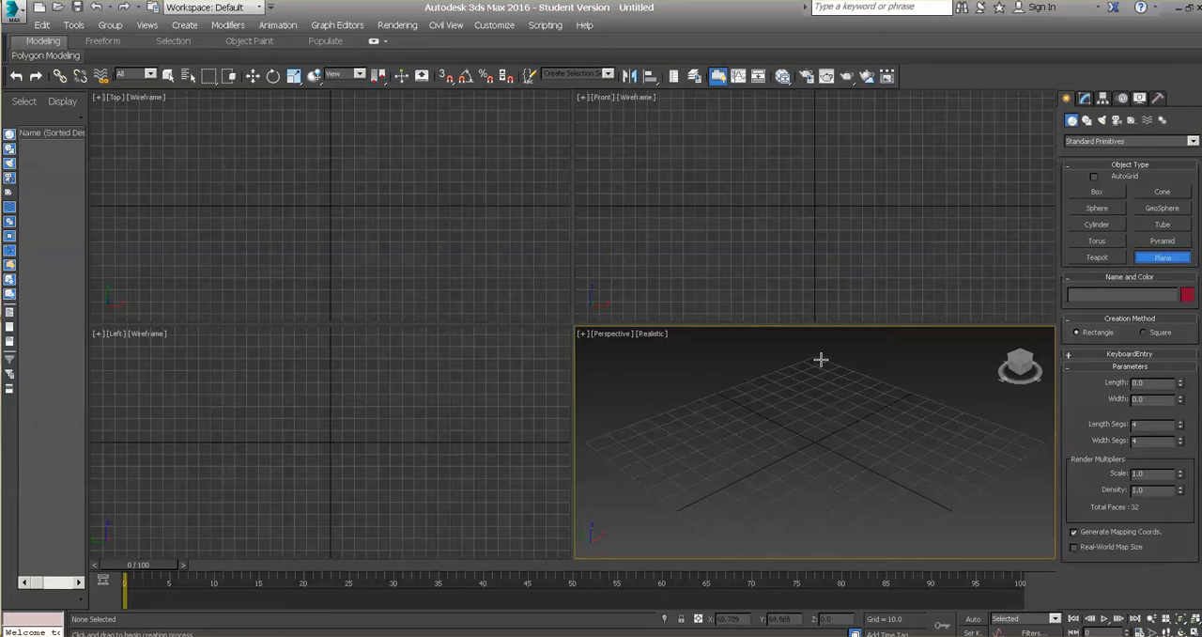
drag(814, 354, 813, 622)
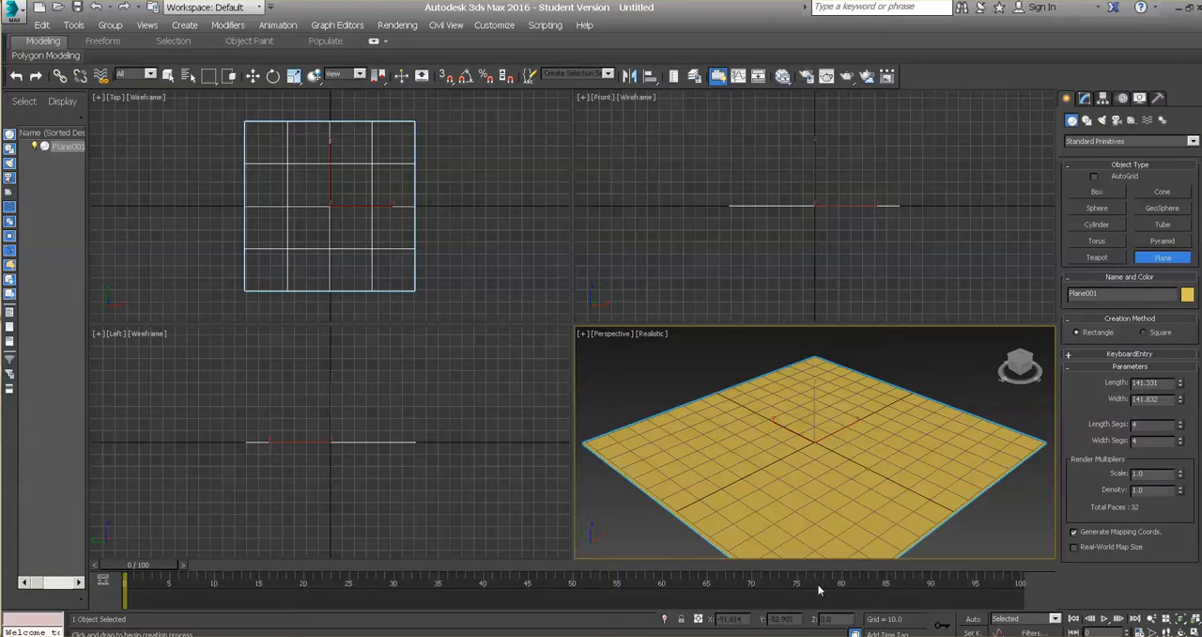
key(Delete)
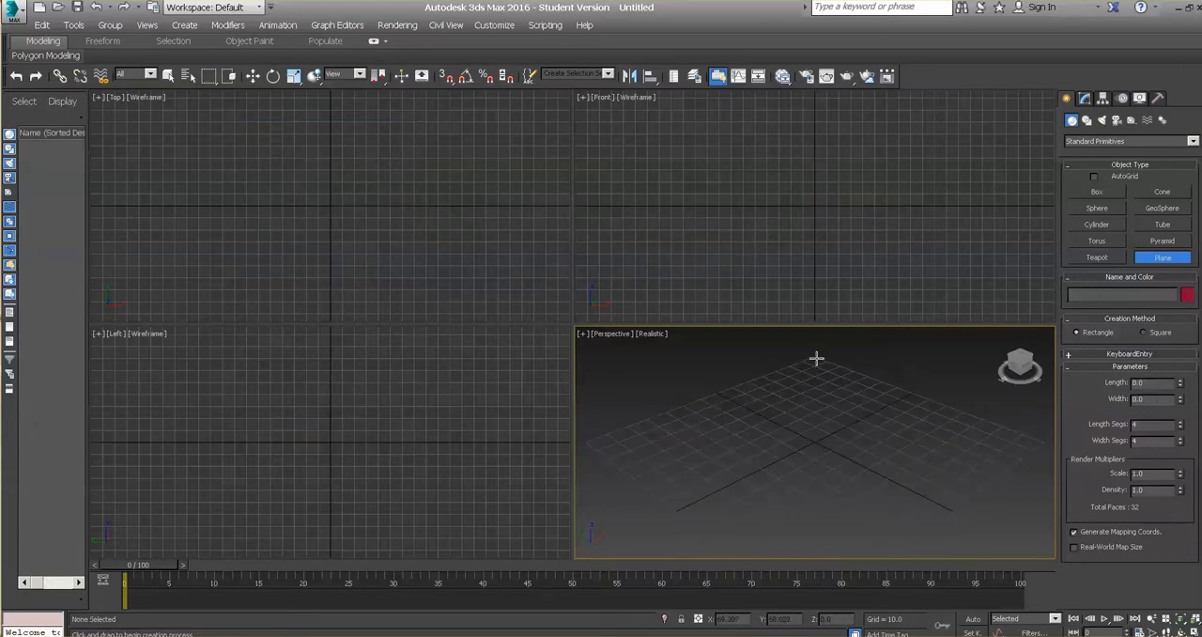
drag(812, 356, 827, 627)
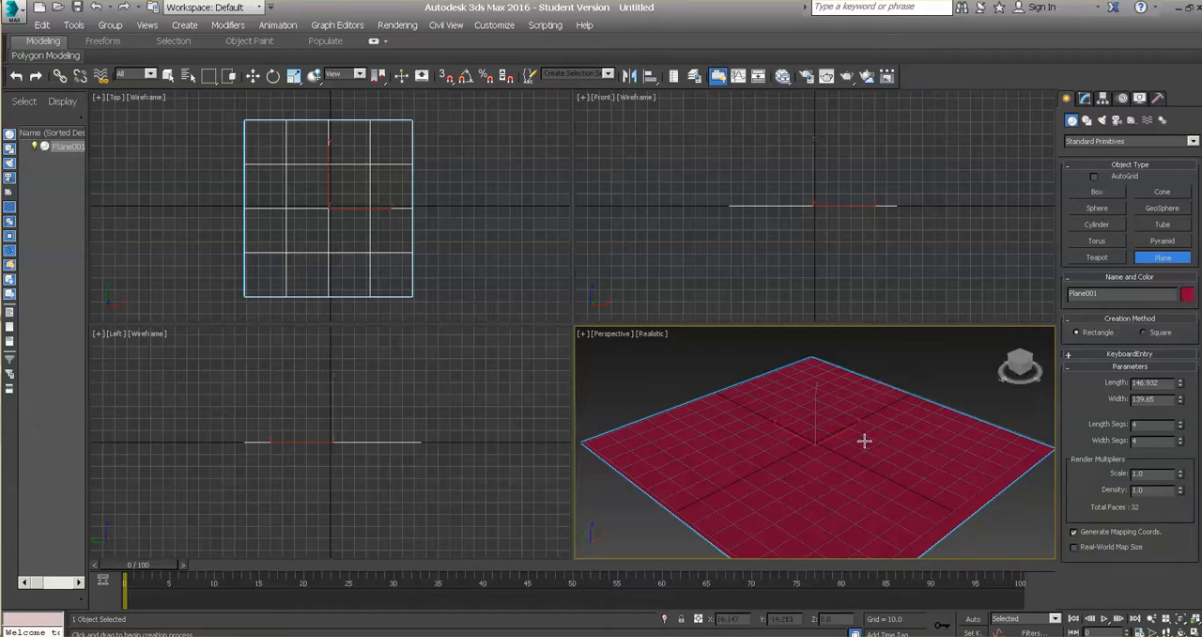
Step: Rename the plane as Floor and change its object color to light green
click(1085, 99)
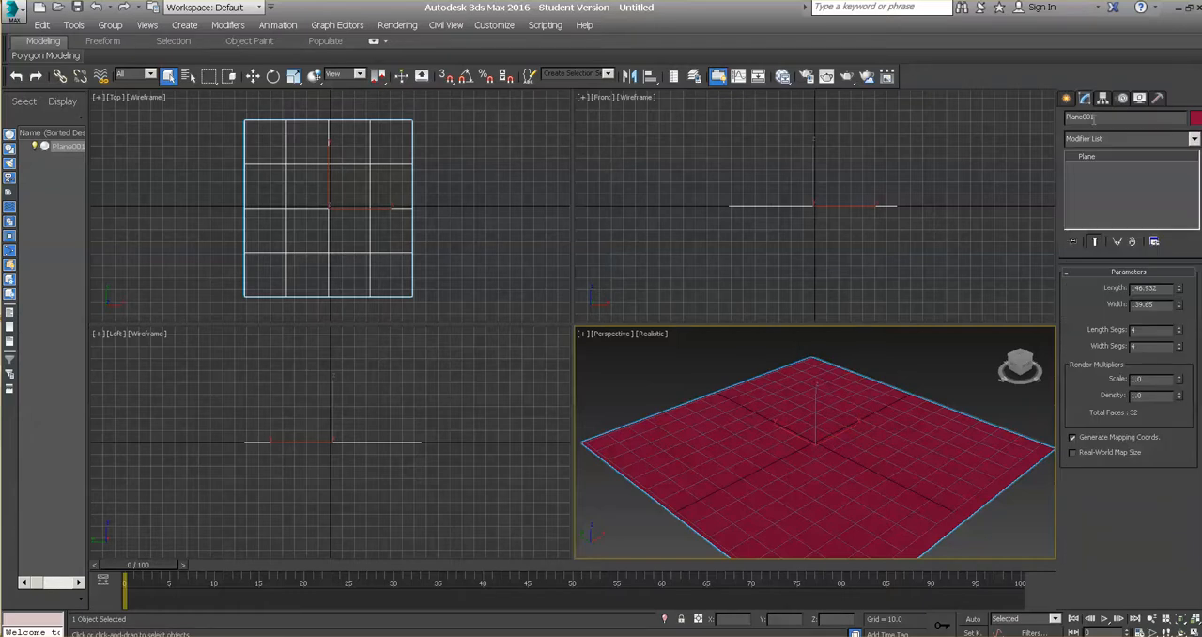
click(1075, 117)
text(Floor)
click(1196, 119)
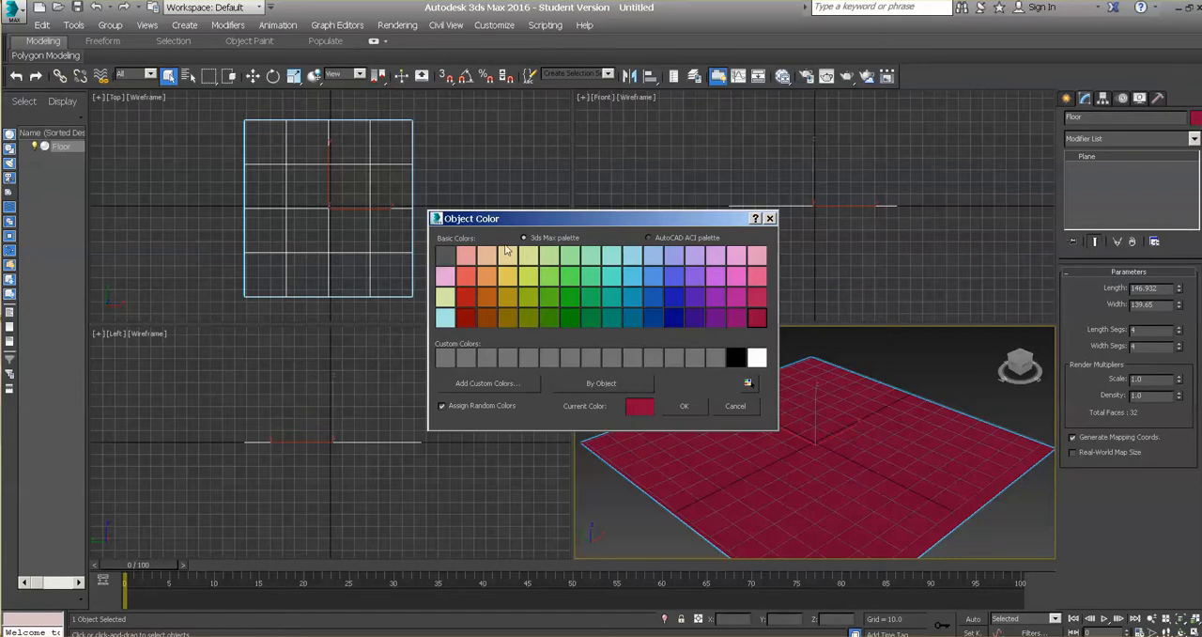
click(570, 256)
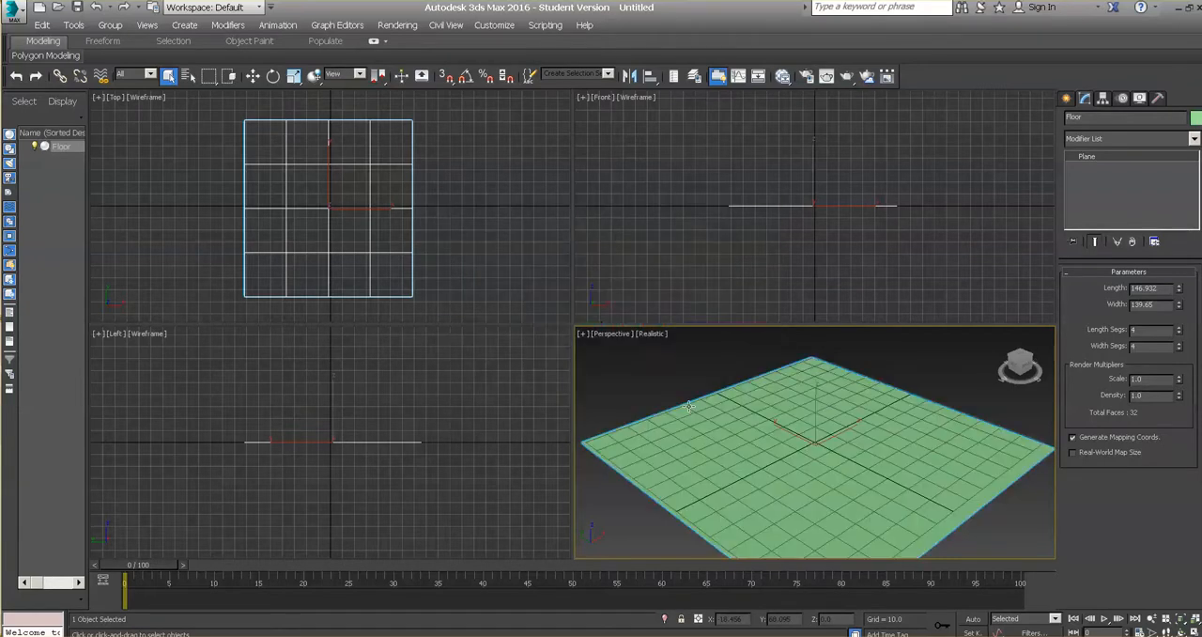
click(687, 405)
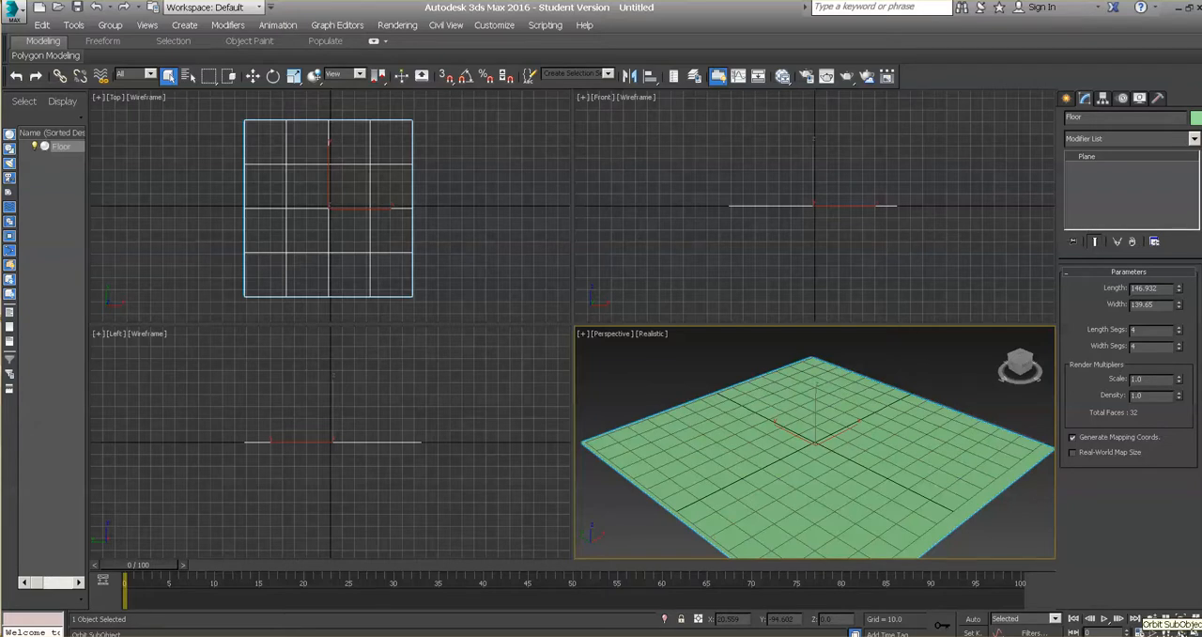
Step: Try orbiting the Front viewport, and restore it from Orthographic to the Front view
click(1180, 630)
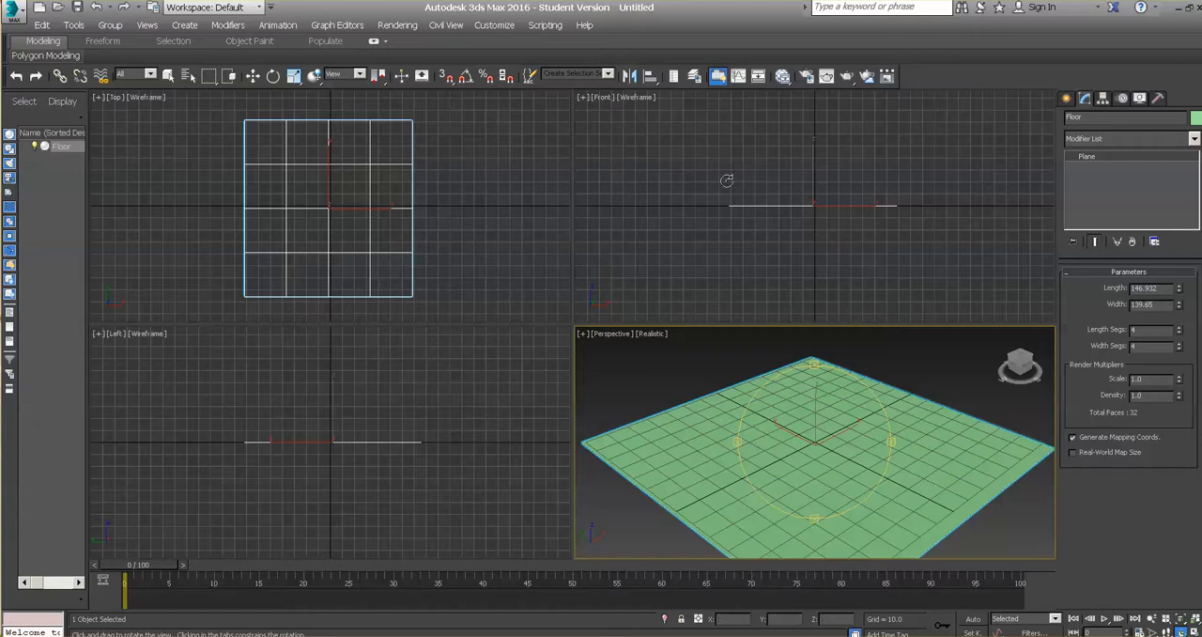
click(683, 165)
drag(789, 178, 841, 251)
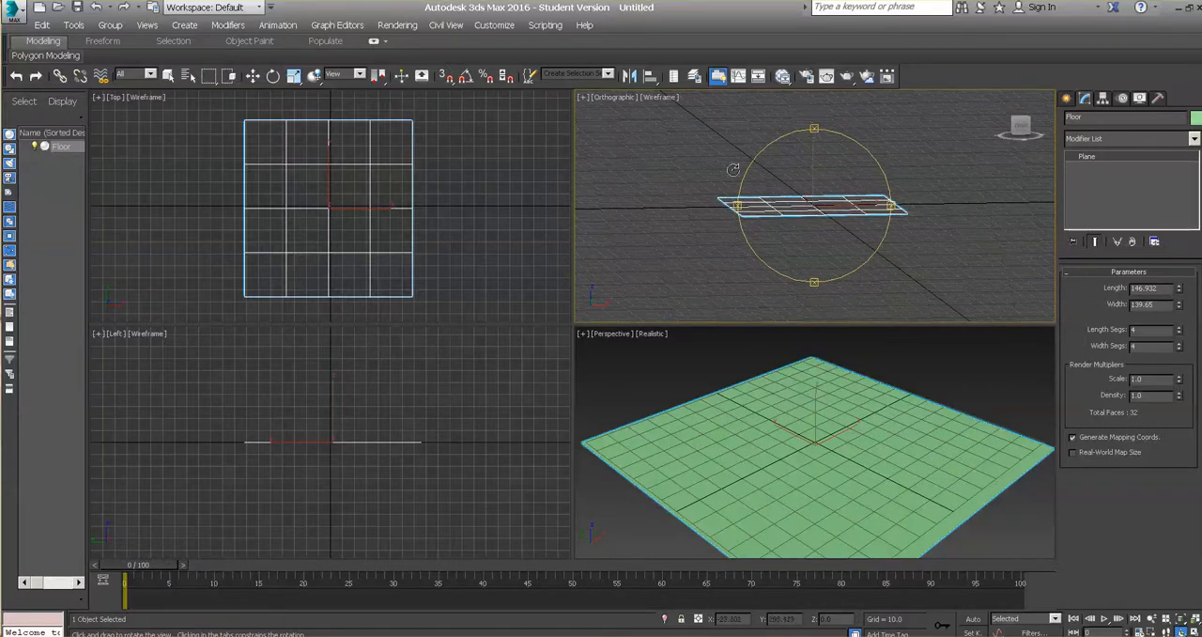
click(608, 99)
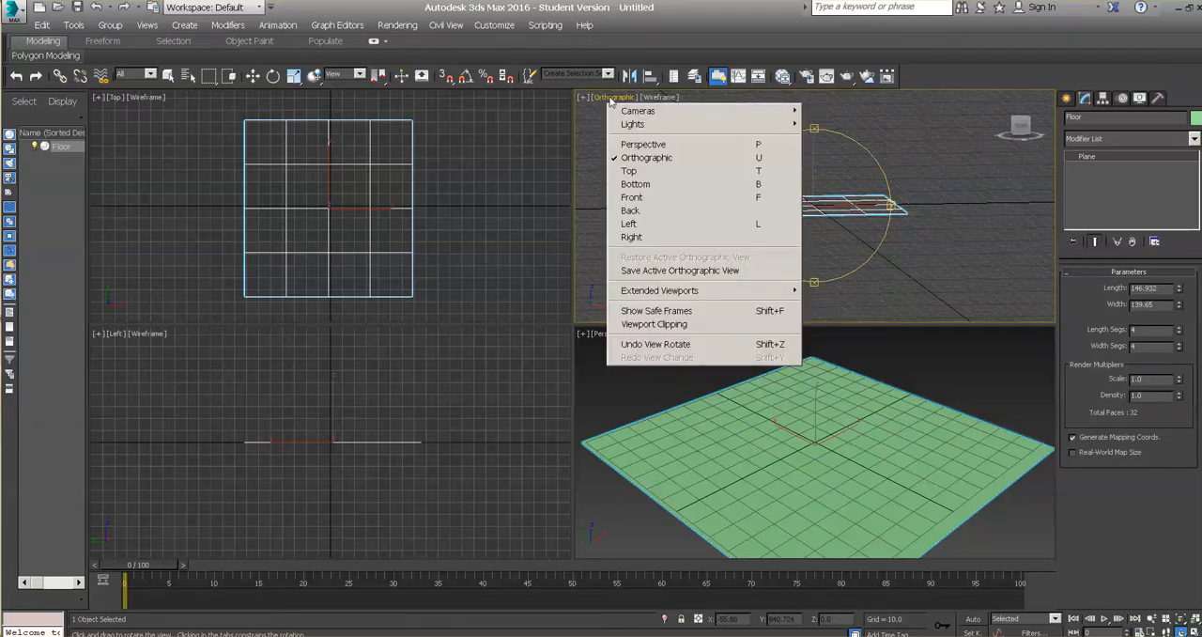
click(633, 197)
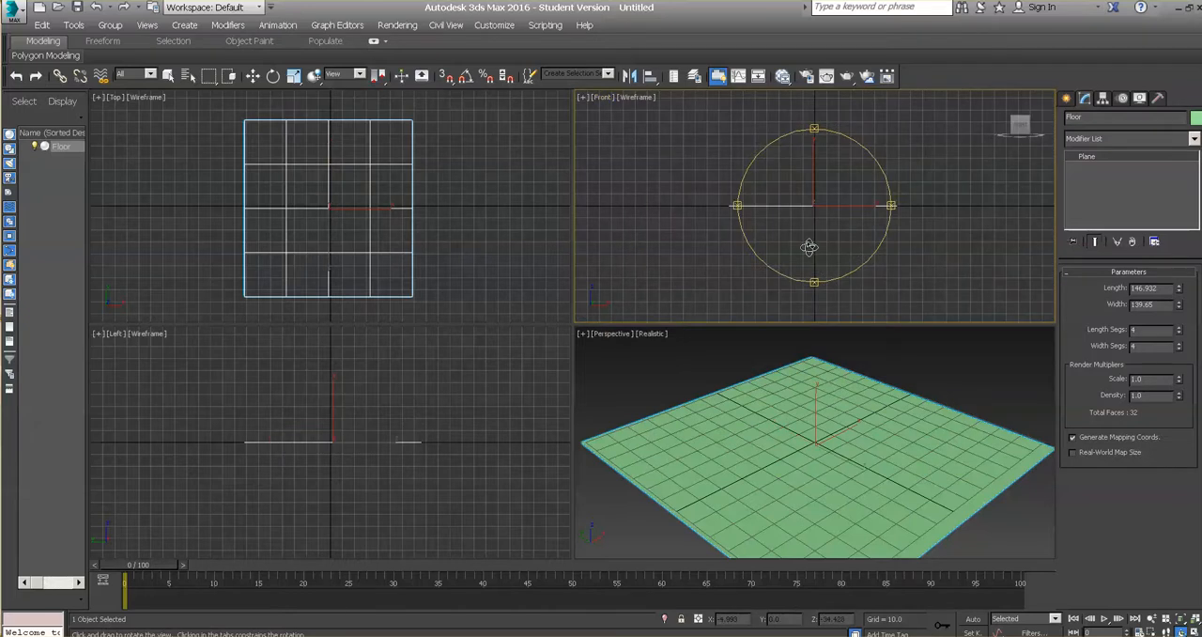
Step: Orbit the Perspective viewport to look at the Floor plane from a lower angle, and leave Orbit mode
click(808, 481)
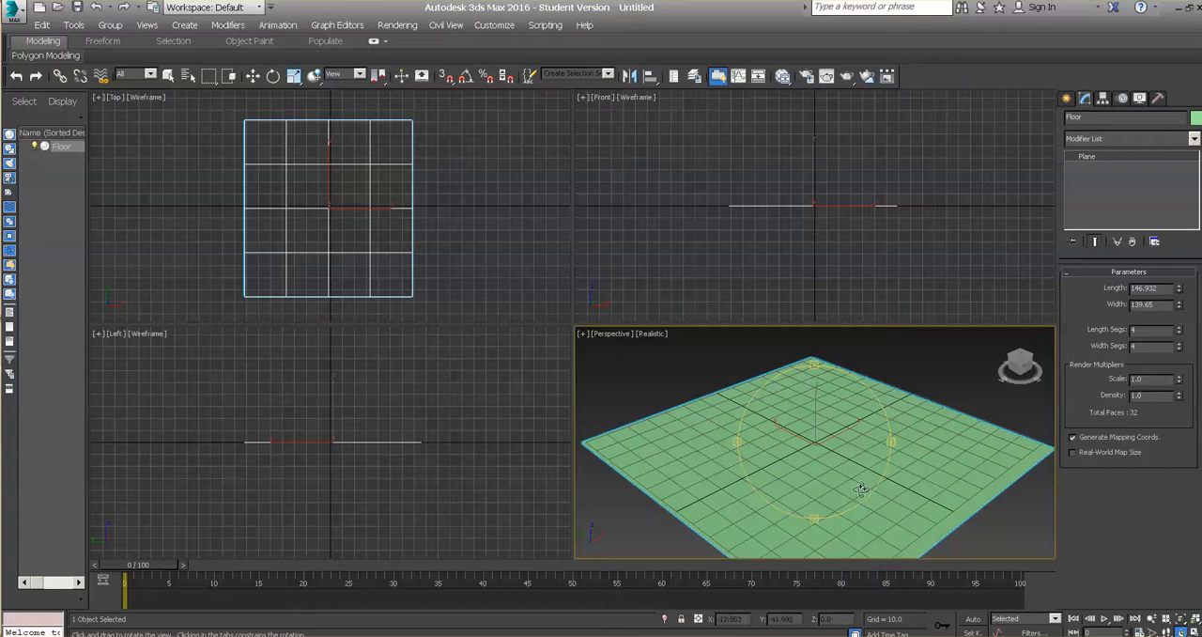
mouse_move(807, 448)
mouse_down()
mouse_move(817, 455)
mouse_move(799, 451)
mouse_up()
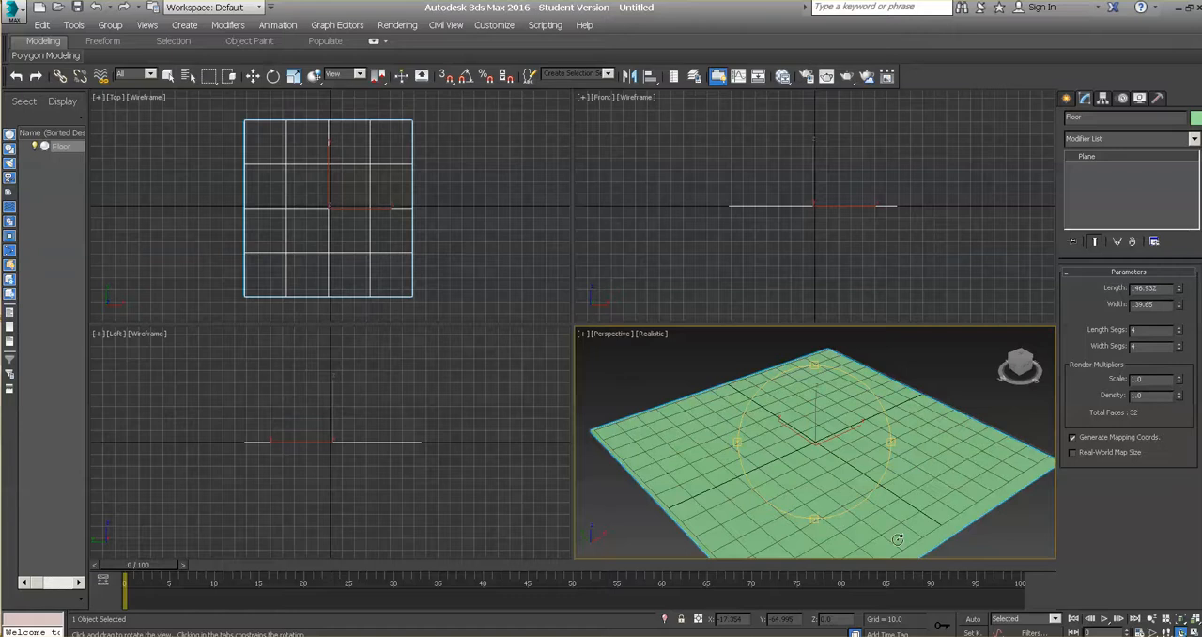
mouse_move(817, 451)
mouse_down()
mouse_move(812, 425)
mouse_move(835, 427)
mouse_move(822, 456)
mouse_move(816, 434)
mouse_up()
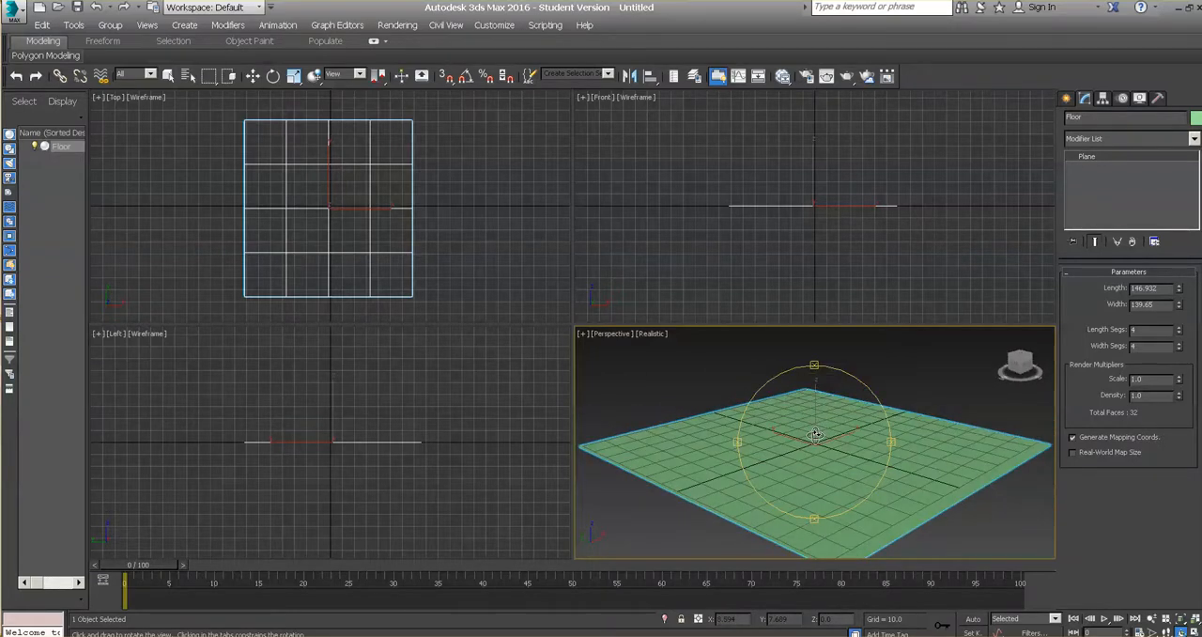
drag(816, 434, 800, 478)
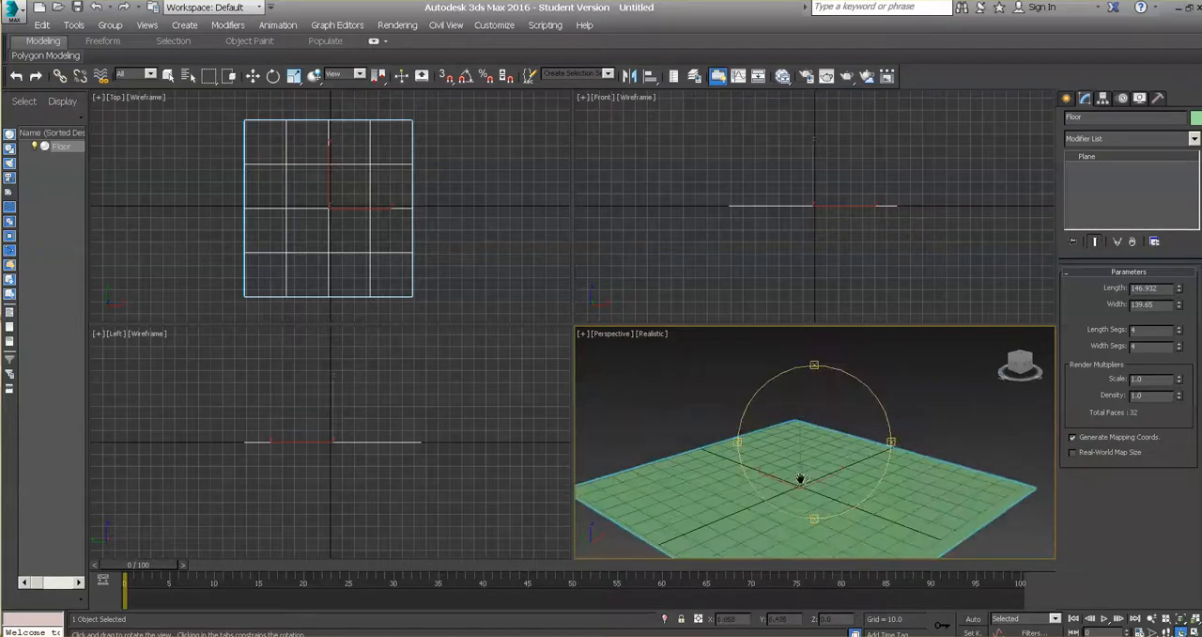
right_click(919, 410)
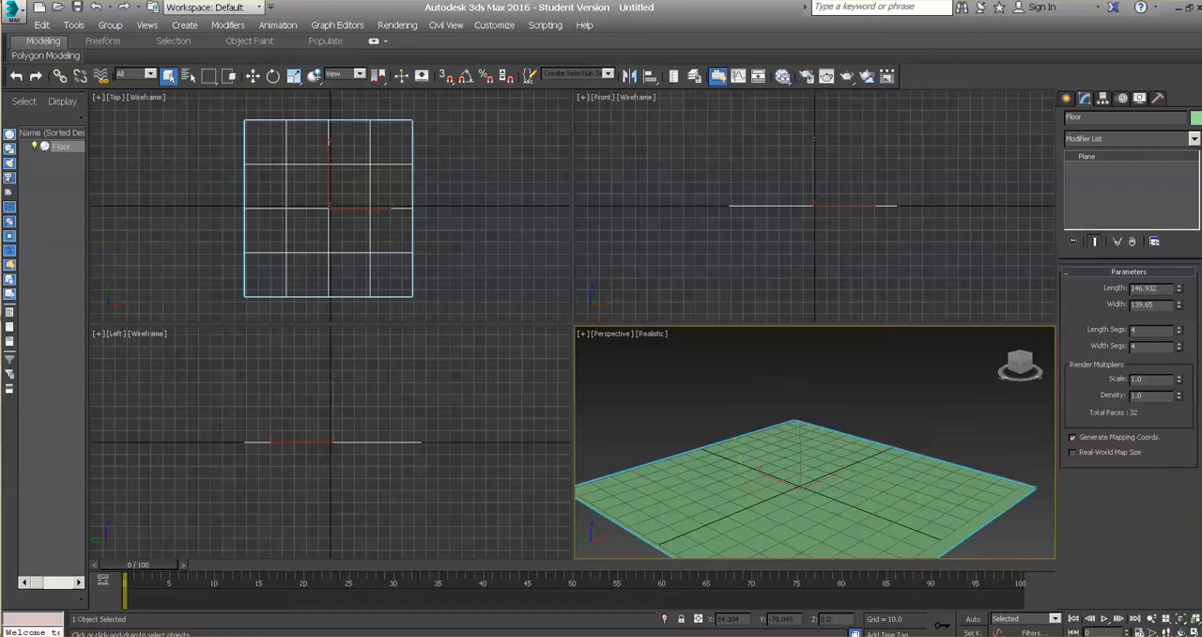
Step: Toggle the Perspective viewport to full size and back to the four-viewport layout twice
click(1194, 629)
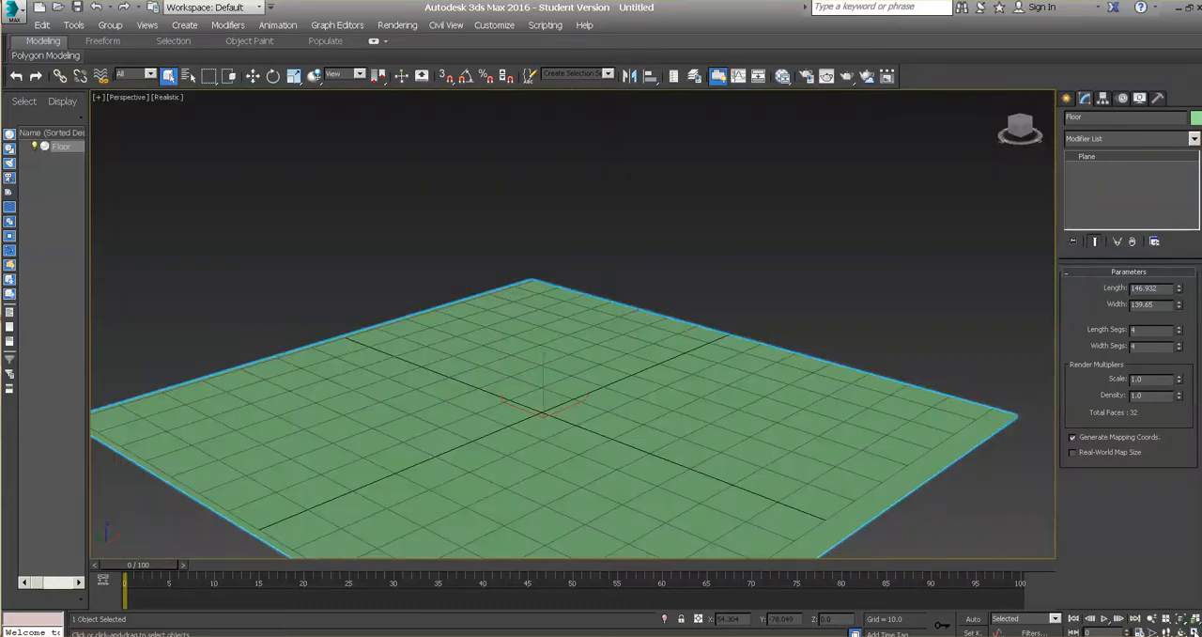
click(1194, 629)
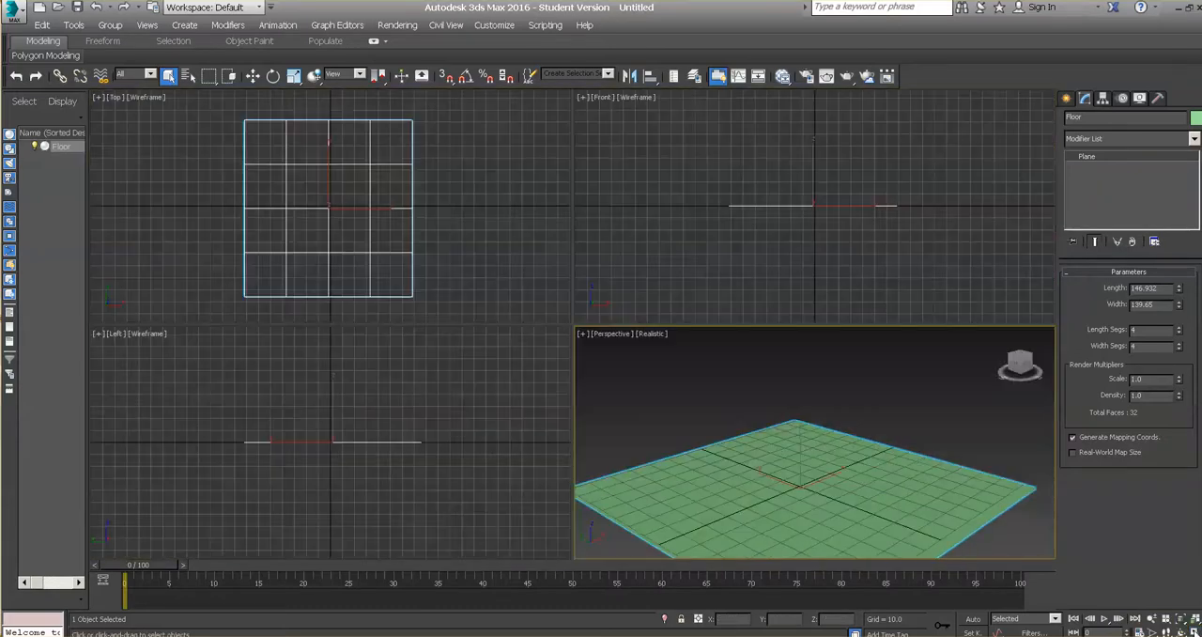
click(1194, 630)
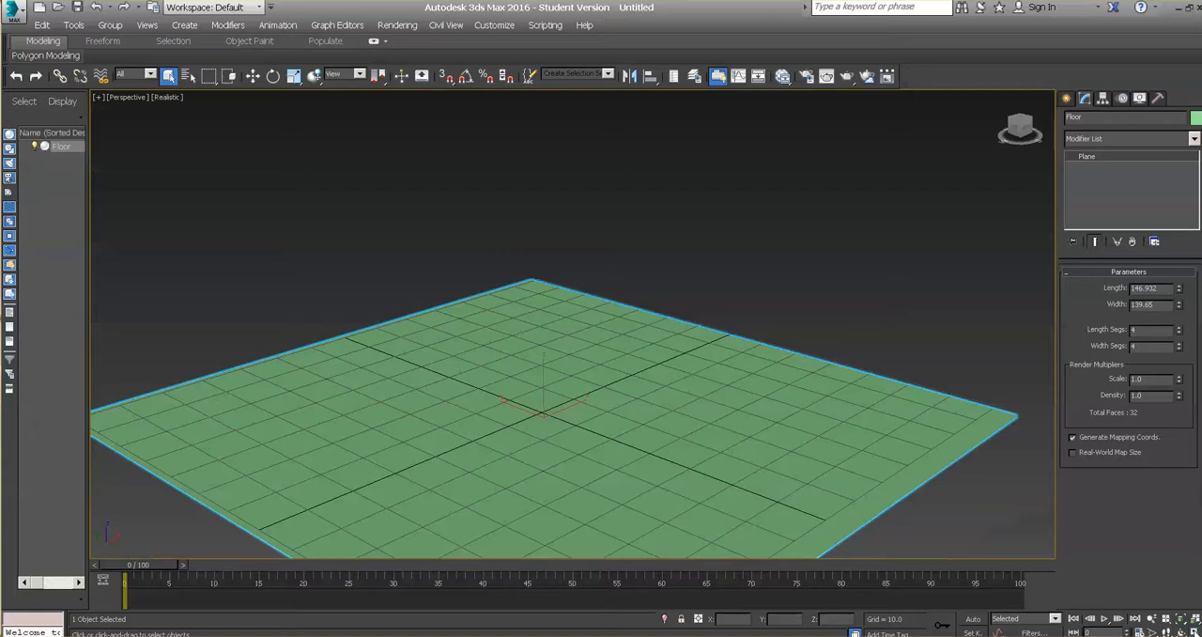
click(1194, 630)
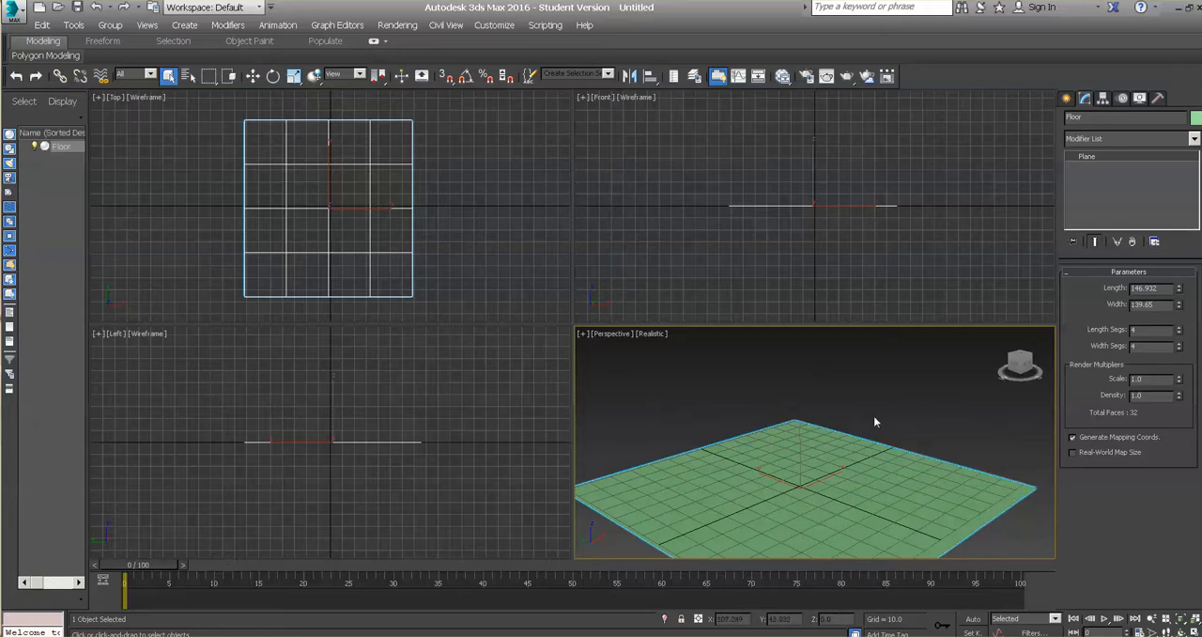
Step: Deselect the Floor and draw a second plane, about 148 long and 129 wide, overlapping its far side in the Perspective viewport
drag(876, 396, 930, 468)
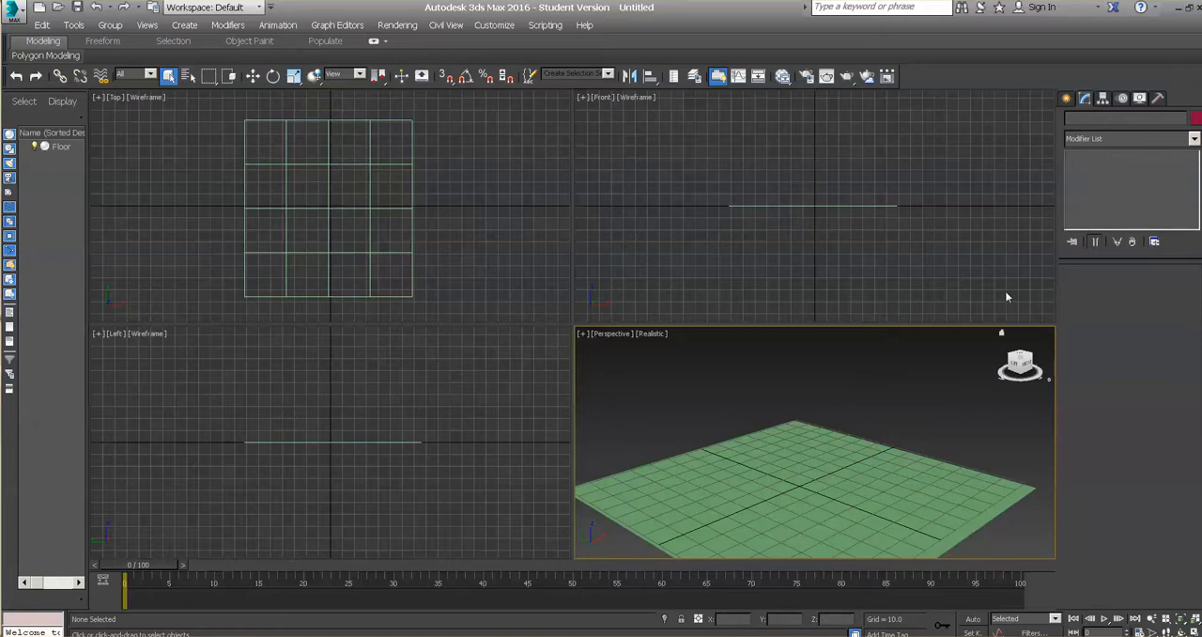
click(1065, 99)
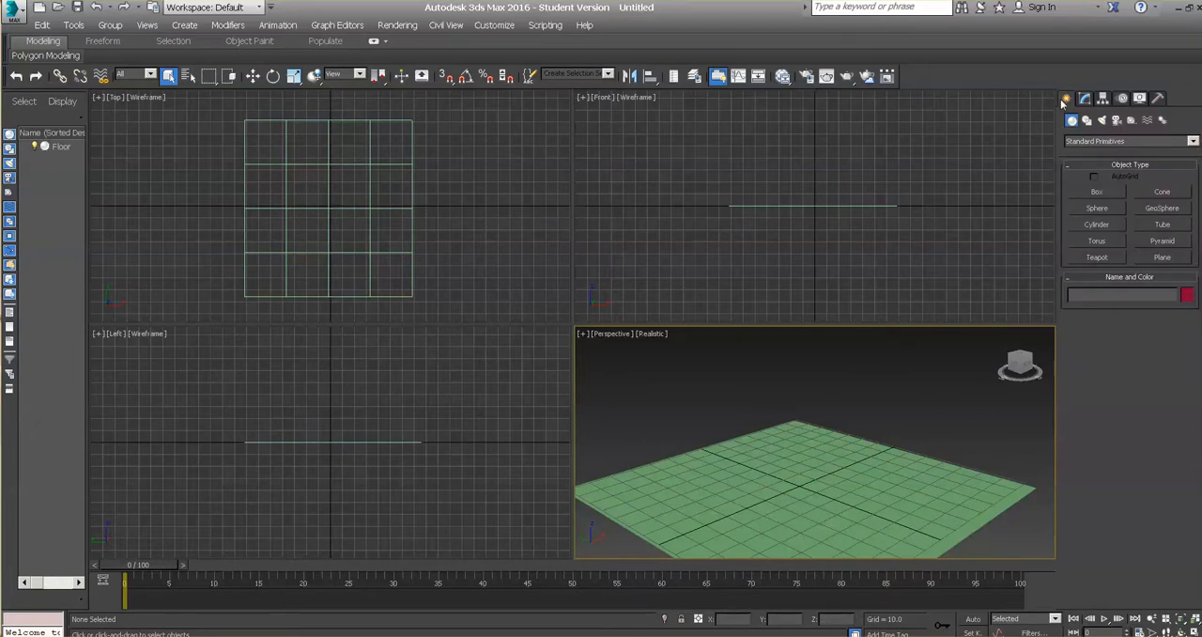
click(1164, 259)
drag(900, 395, 1007, 506)
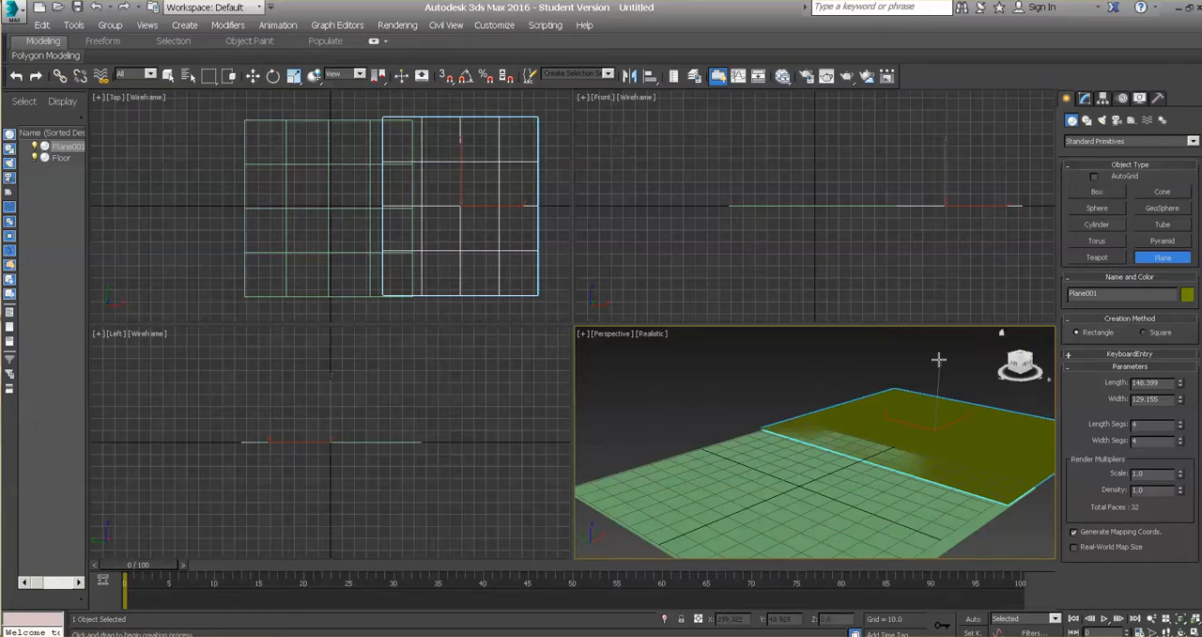
Step: Move the second plane along Y in the Top viewport to about Y 6.1
click(253, 76)
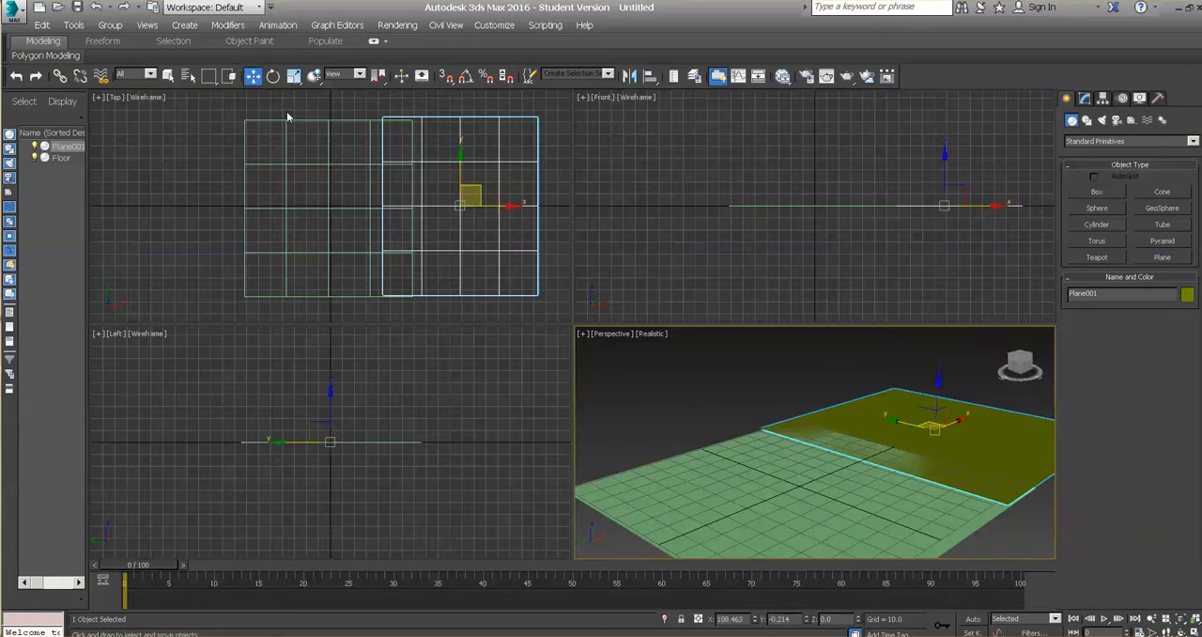
click(461, 154)
mouse_move(462, 162)
mouse_down()
mouse_move(461, 196)
mouse_move(452, 148)
mouse_up()
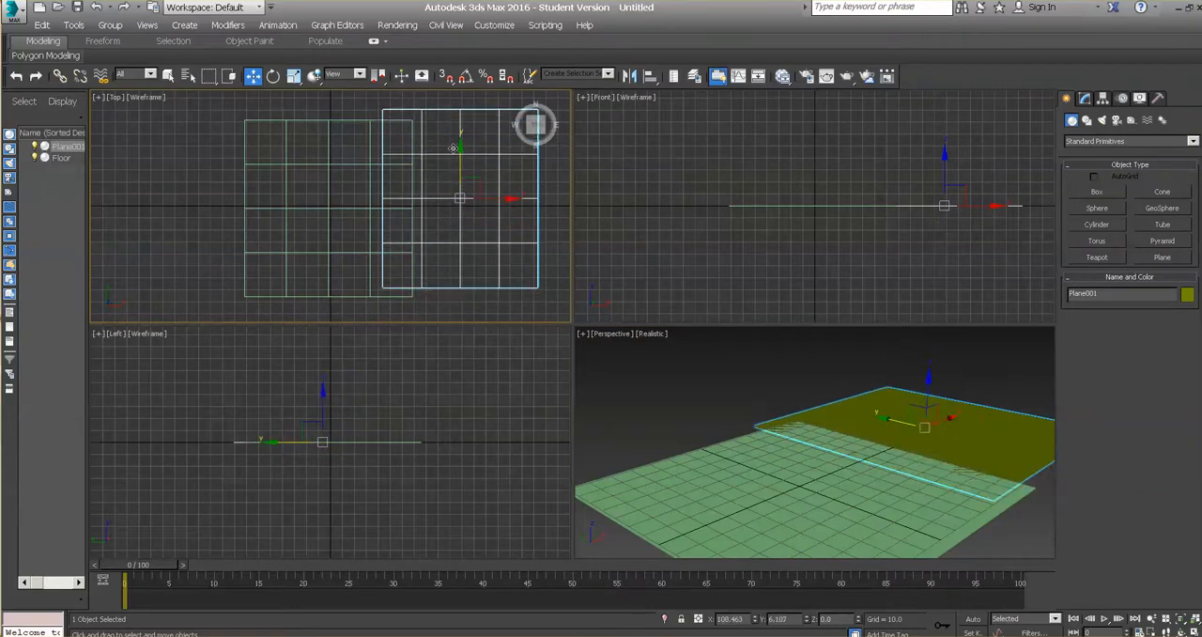
Step: Try rotating the second plane about its Z axis in the Top viewport, and undo the rotation
click(272, 76)
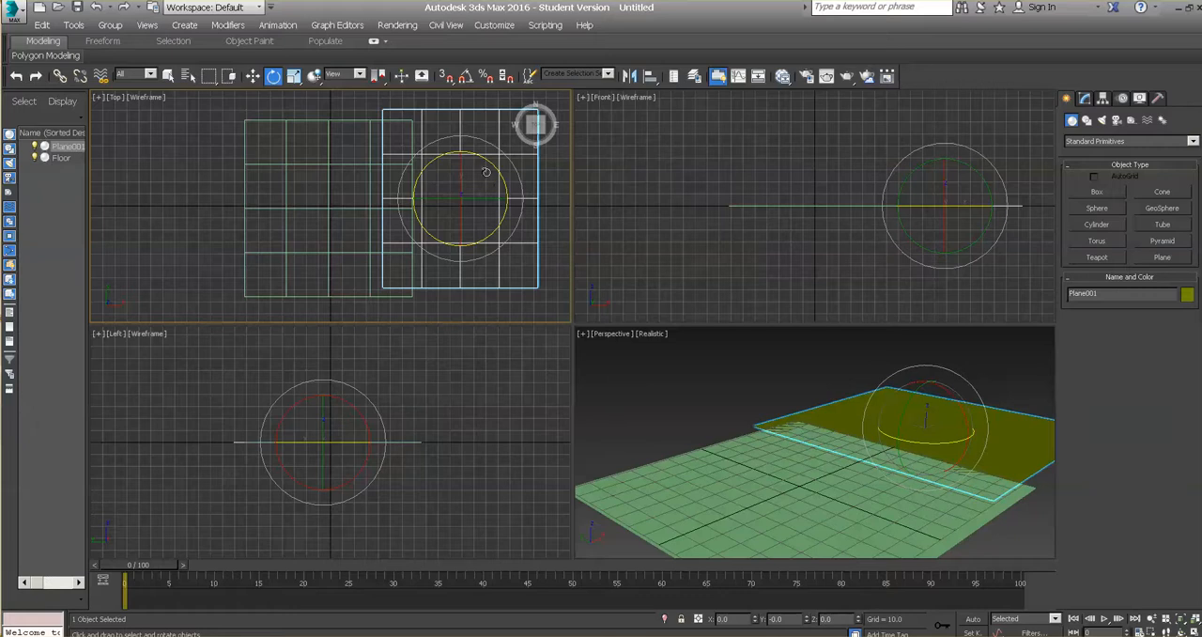
drag(484, 162, 467, 159)
key(ctrl+z)
Step: Scale the second plane in the Top viewport to about 79% along X and 111% along Y
click(294, 77)
mouse_move(466, 149)
mouse_down()
mouse_move(461, 137)
mouse_move(467, 177)
mouse_move(451, 114)
mouse_move(451, 154)
mouse_move(449, 137)
mouse_up()
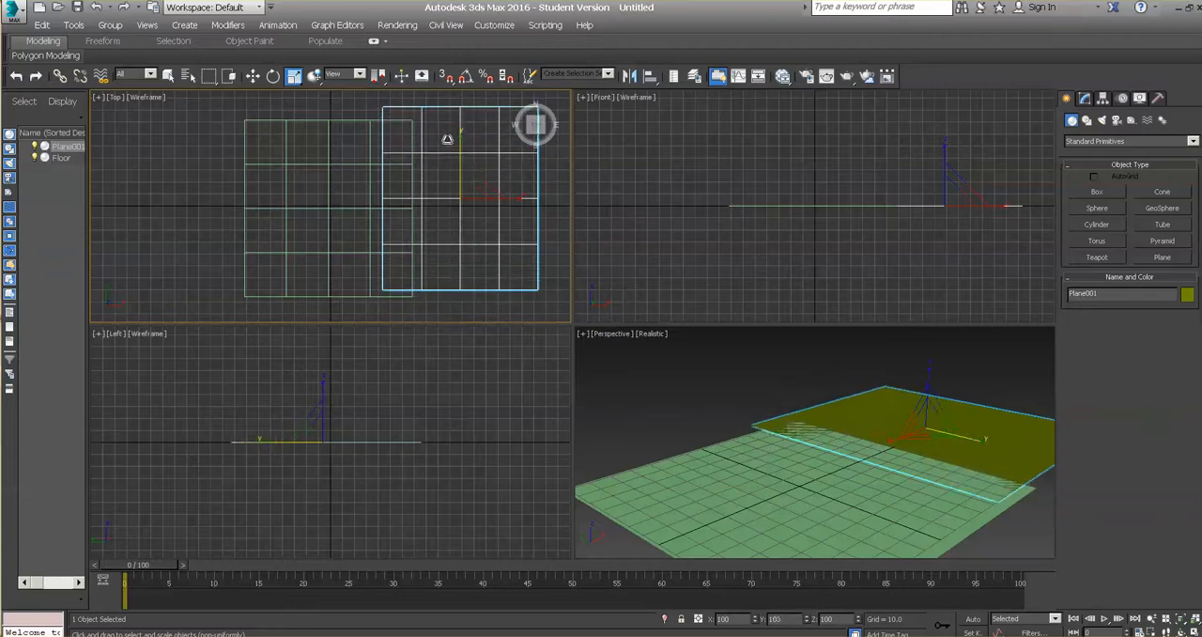
mouse_move(467, 192)
mouse_down()
mouse_move(472, 161)
mouse_move(472, 242)
mouse_move(470, 140)
mouse_move(469, 215)
mouse_move(468, 190)
mouse_up()
drag(468, 205, 505, 196)
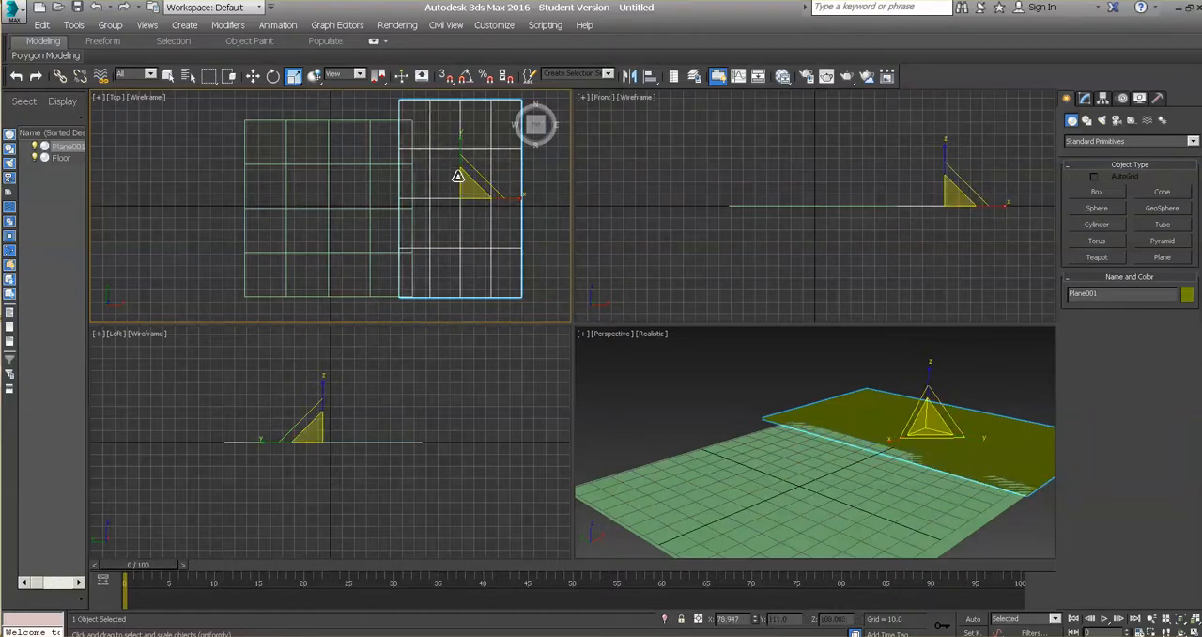
Step: Move the scaled plane back along Y in the Top viewport to about Y -6.5
mouse_move(461, 140)
mouse_down()
mouse_move(468, 166)
mouse_move(462, 153)
mouse_up()
click(253, 76)
click(294, 76)
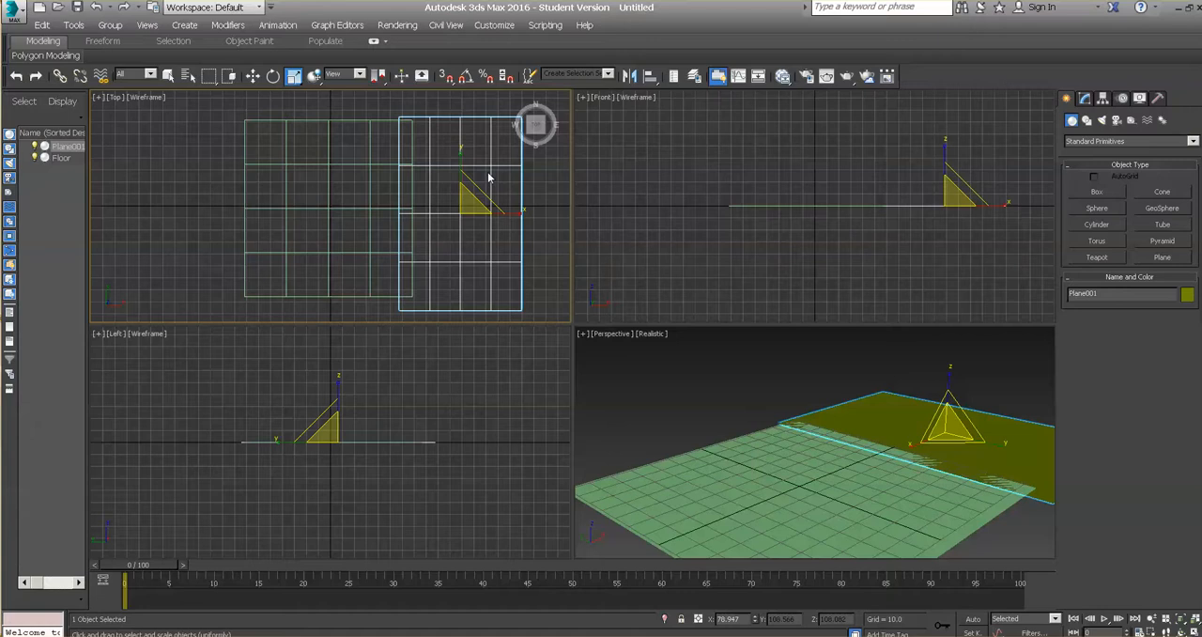
Step: Rotate the second plane about -90° around its Y axis in the Perspective viewport so it stands upright as a wall
click(274, 77)
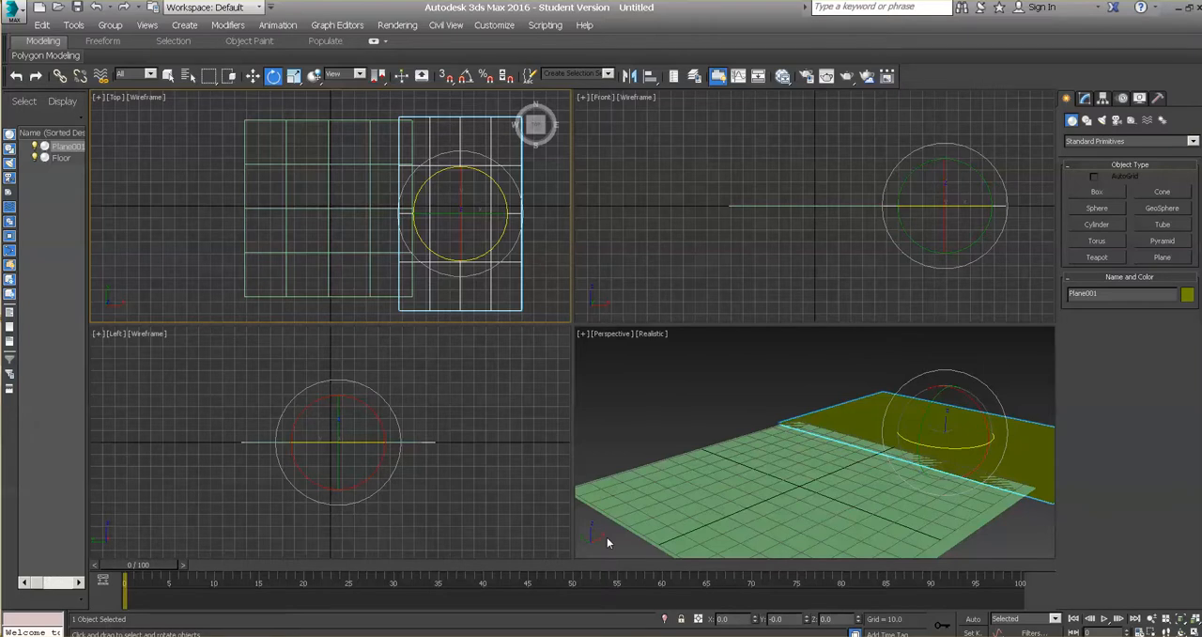
click(939, 396)
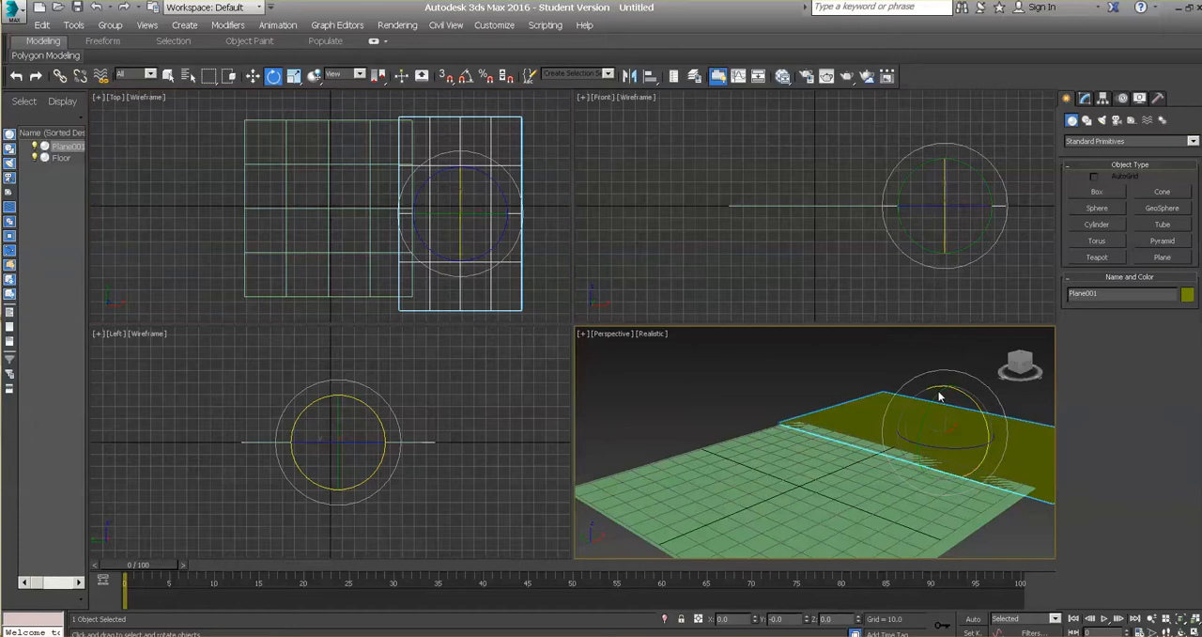
drag(939, 396, 932, 397)
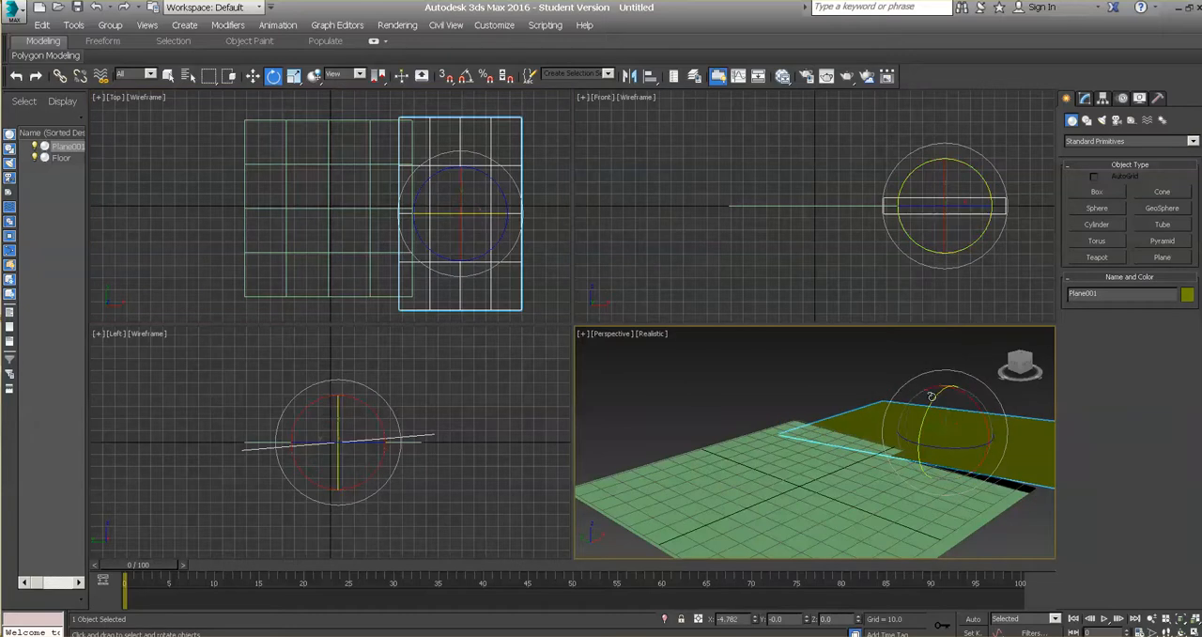
key(ctrl+z)
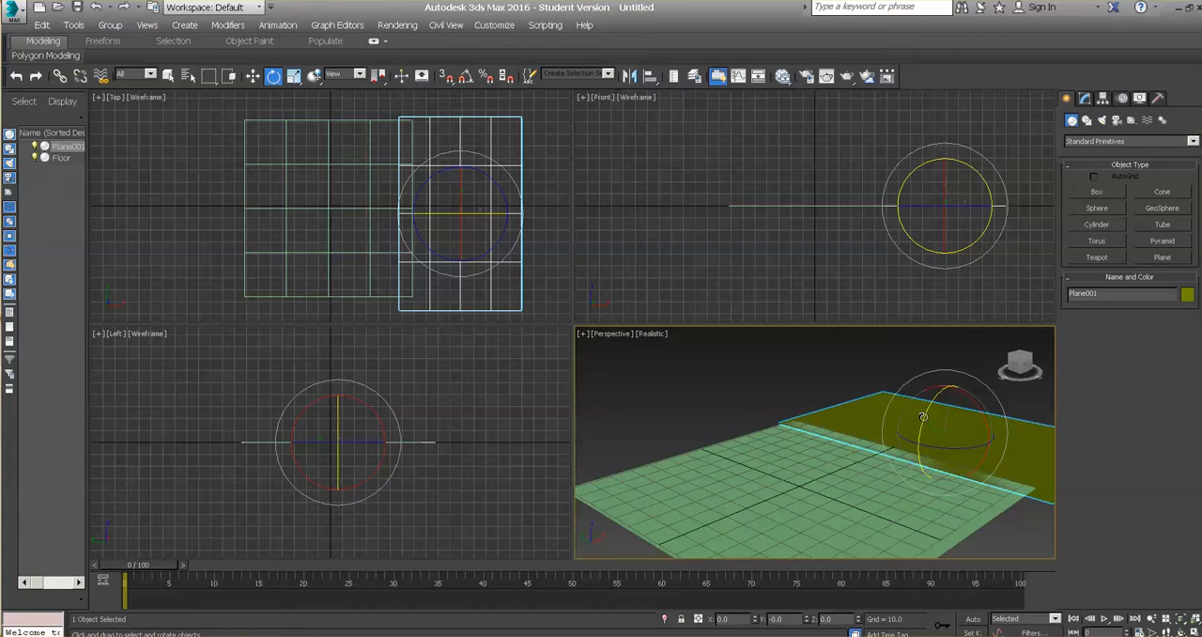
drag(923, 416, 923, 541)
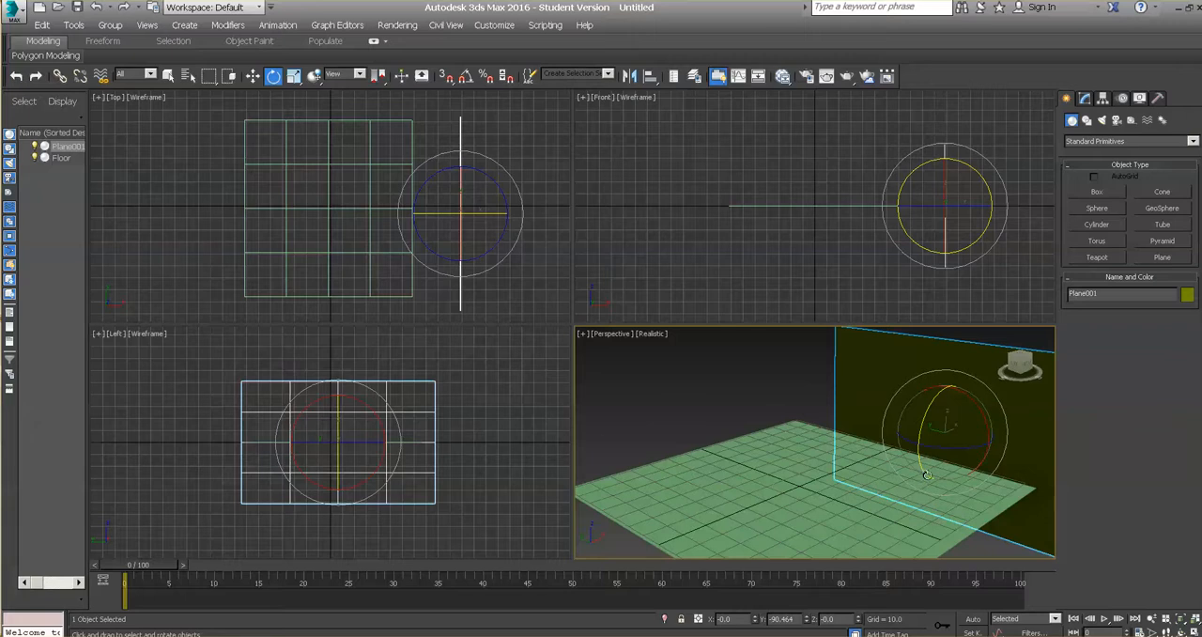
Step: Move the upright plane along X to about 56 and raise it to about Z 51 so its lower edge rests on the Floor
key(ctrl+r)
drag(845, 457, 896, 470)
right_click(872, 442)
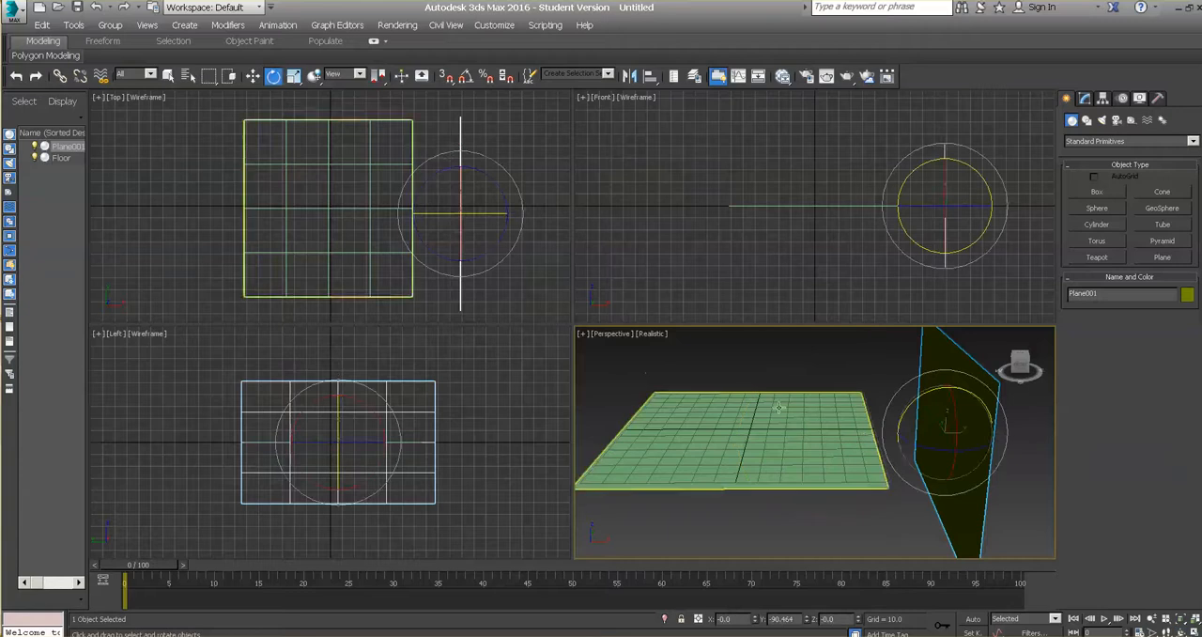
click(252, 76)
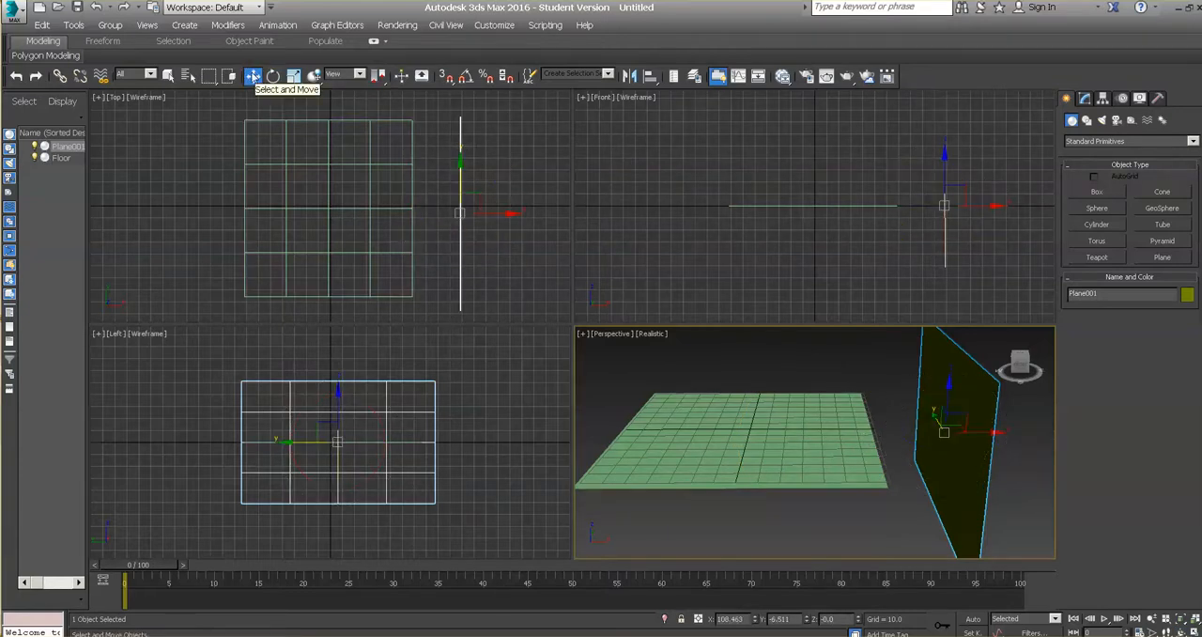
click(254, 77)
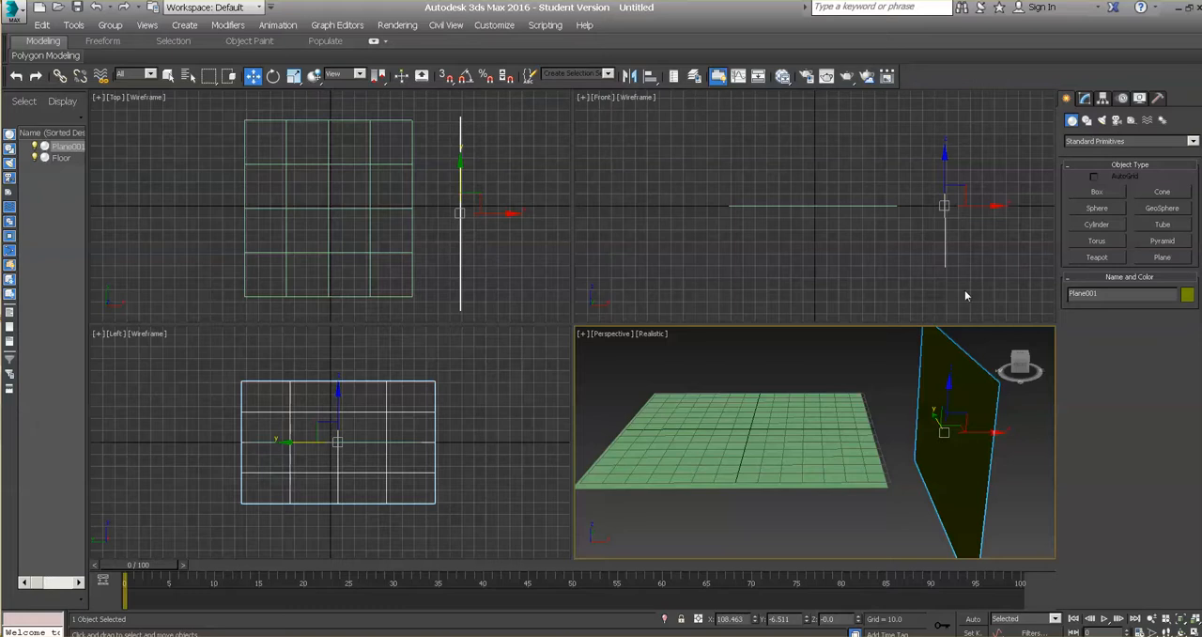
drag(995, 432, 902, 432)
drag(850, 392, 851, 341)
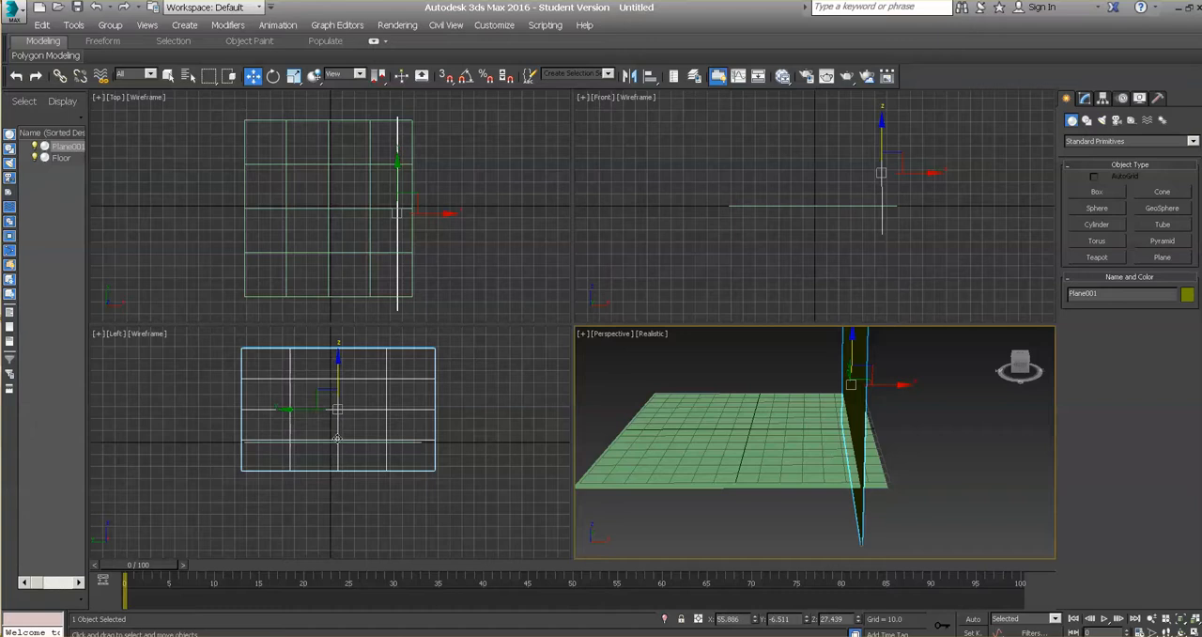
drag(338, 368, 331, 345)
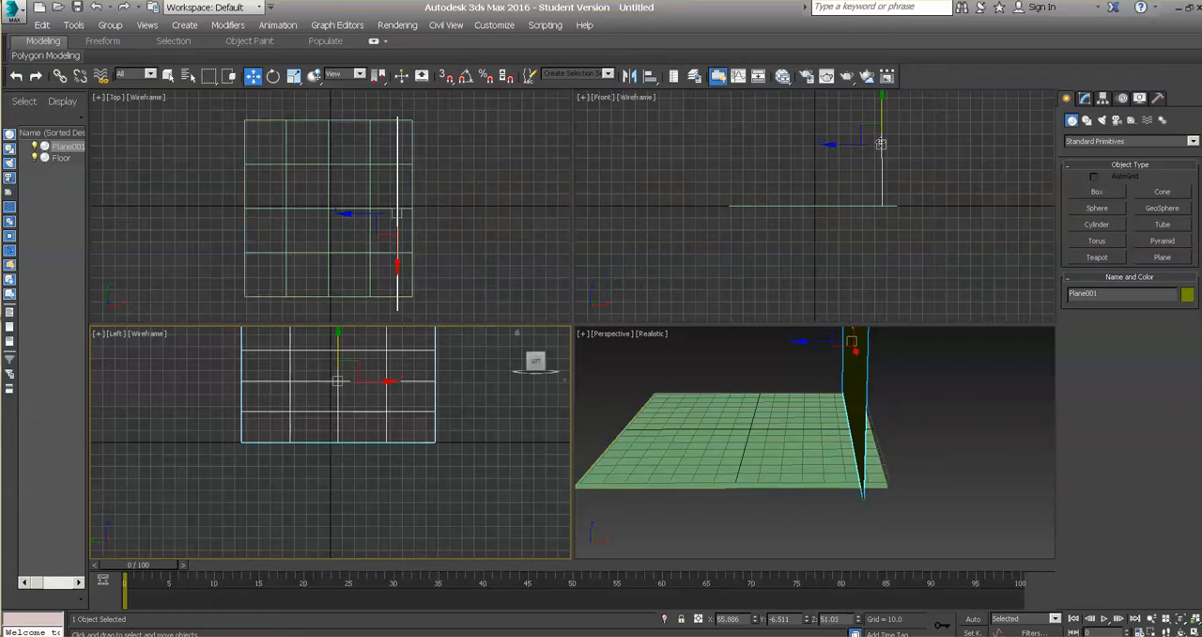
Step: Slide the wall along X in the Front viewport to about 67 so it lines up with the Floor's edge
middle_drag(903, 166, 904, 225)
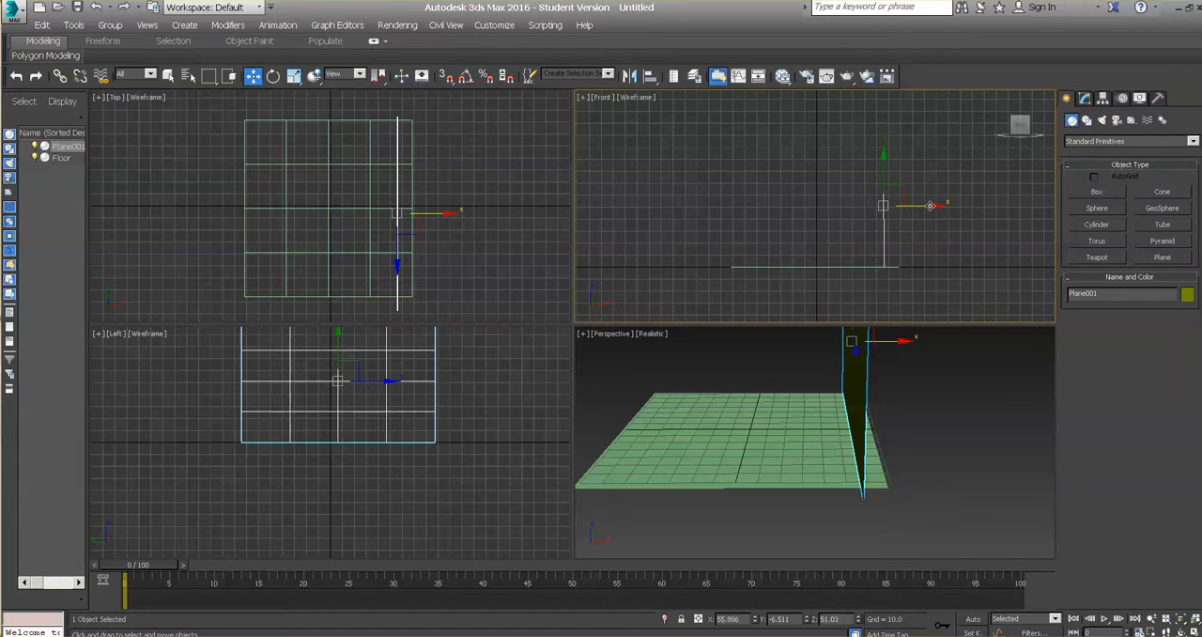
drag(930, 205, 948, 209)
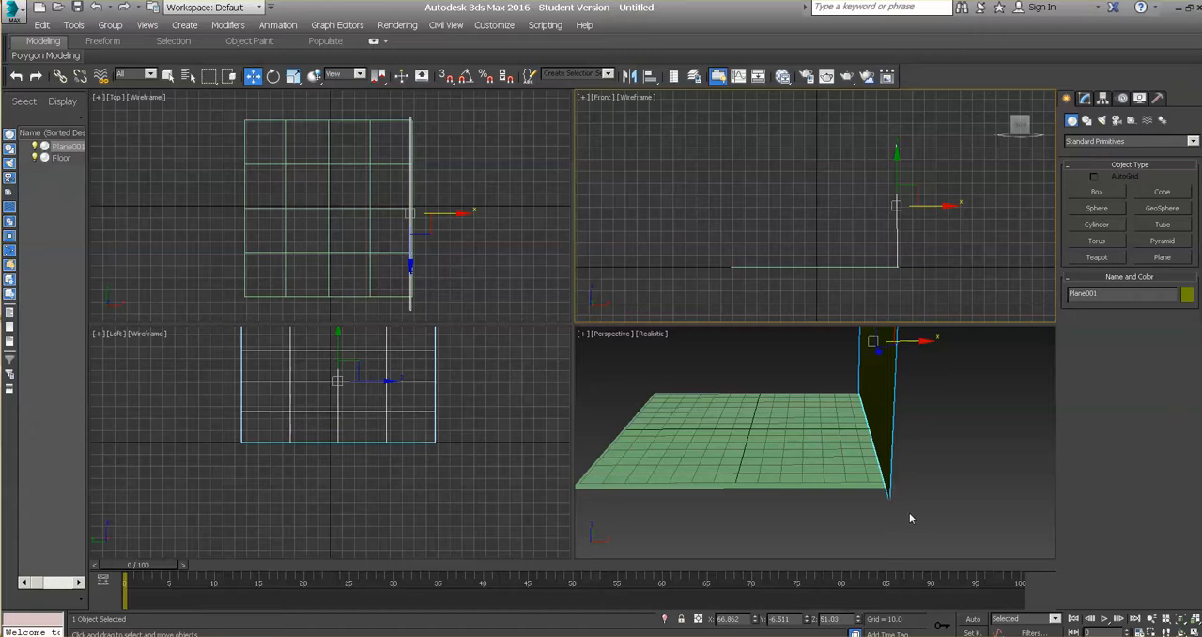
middle_click(956, 479)
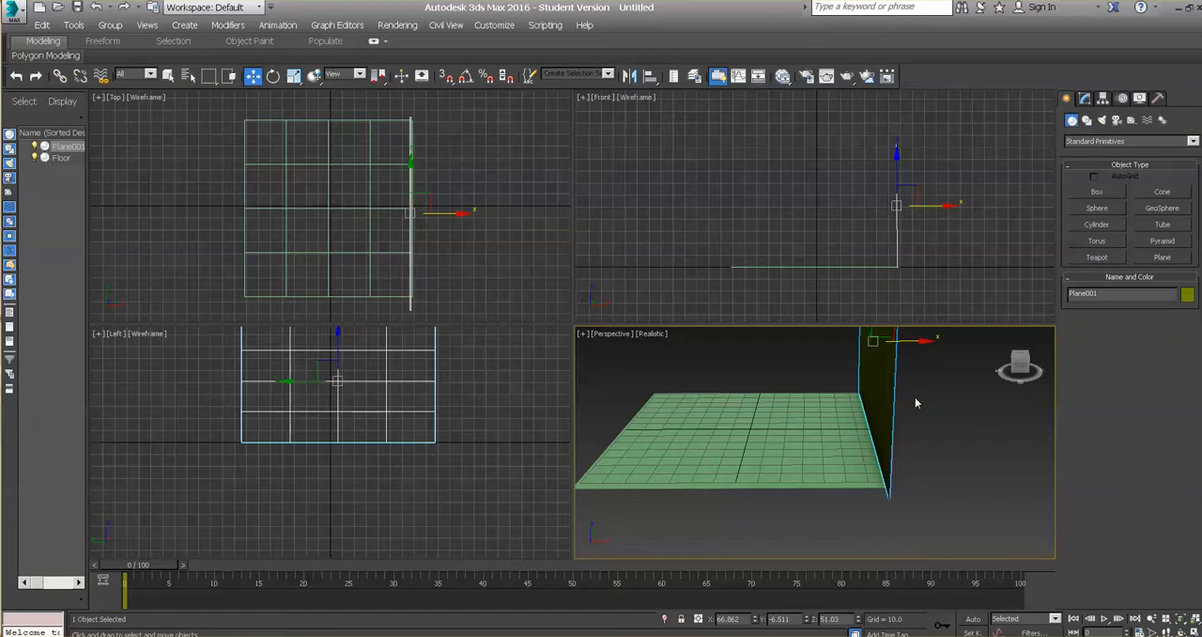
Step: Orbit the Perspective viewport to face the wall, and clone the wall plane as a Copy
key(e)
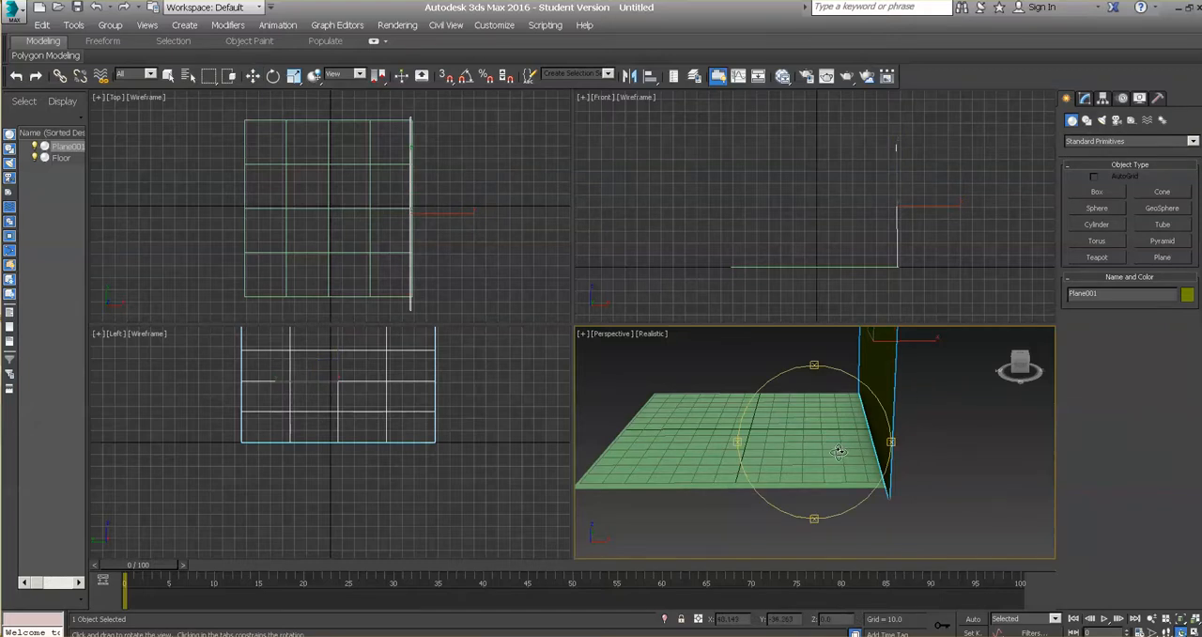
mouse_move(839, 458)
alt+middle_down()
mouse_move(796, 427)
mouse_move(762, 424)
mouse_move(808, 450)
mouse_move(823, 434)
mouse_move(819, 465)
mouse_move(849, 438)
mouse_move(835, 522)
mouse_move(855, 441)
mouse_move(835, 479)
mouse_move(841, 460)
alt+middle_up()
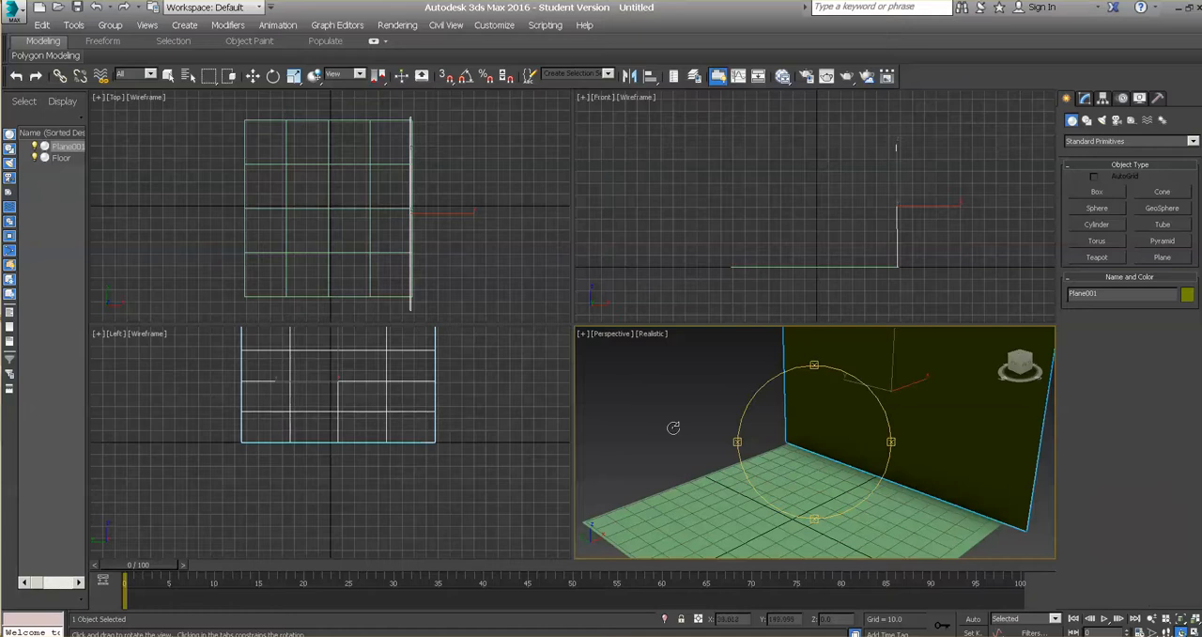
key(w)
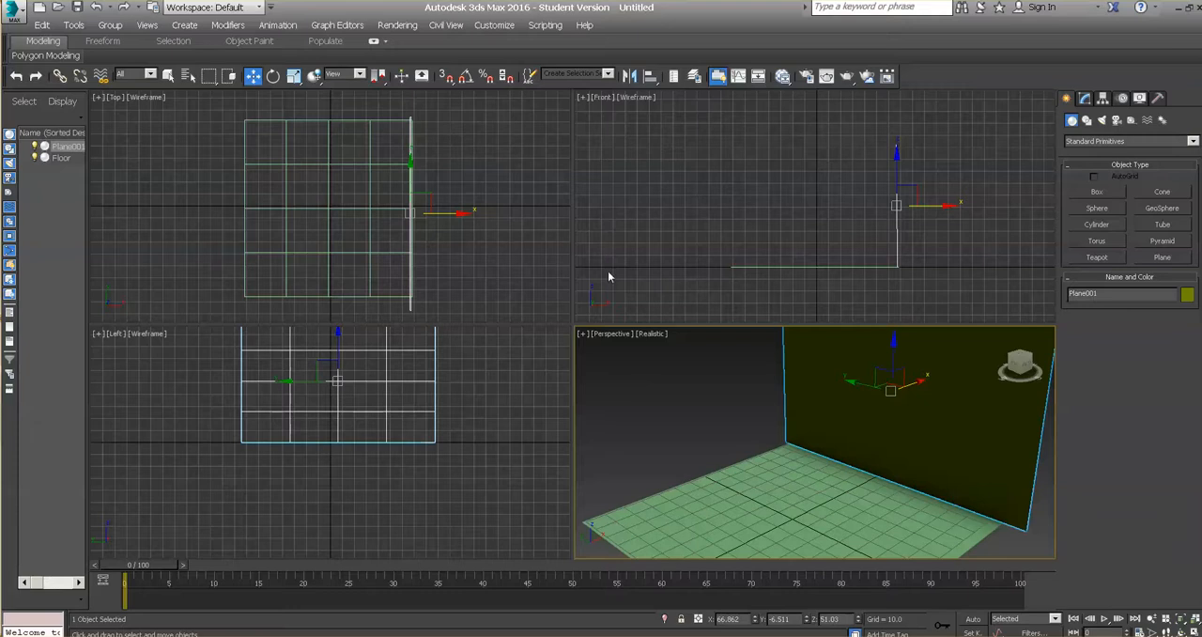
click(42, 25)
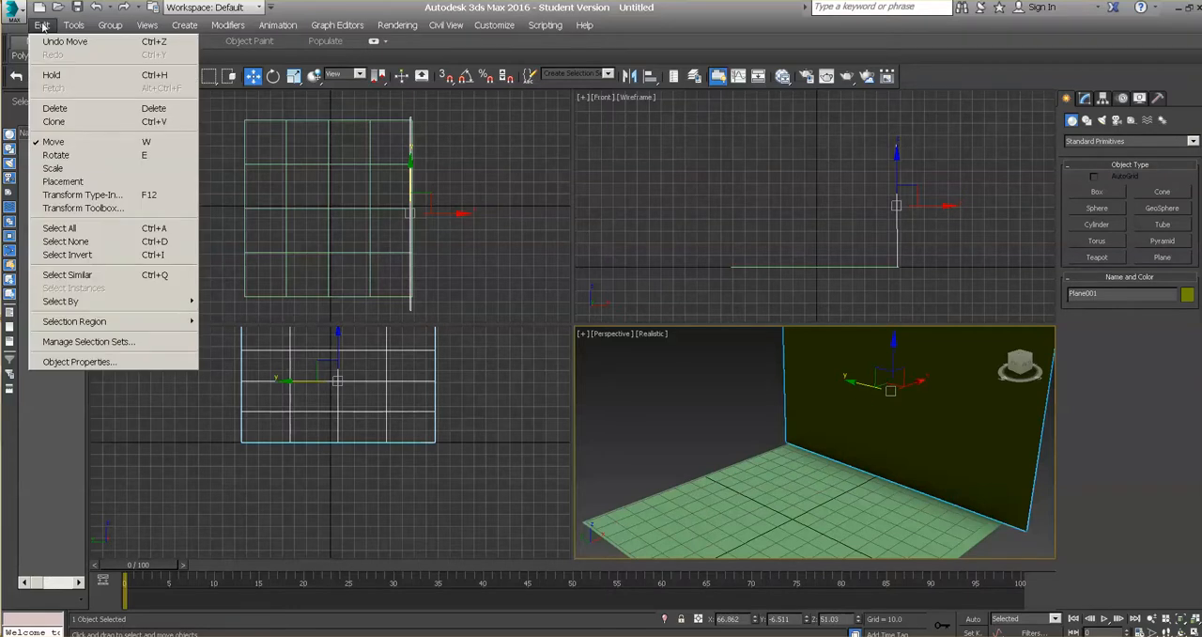
click(55, 121)
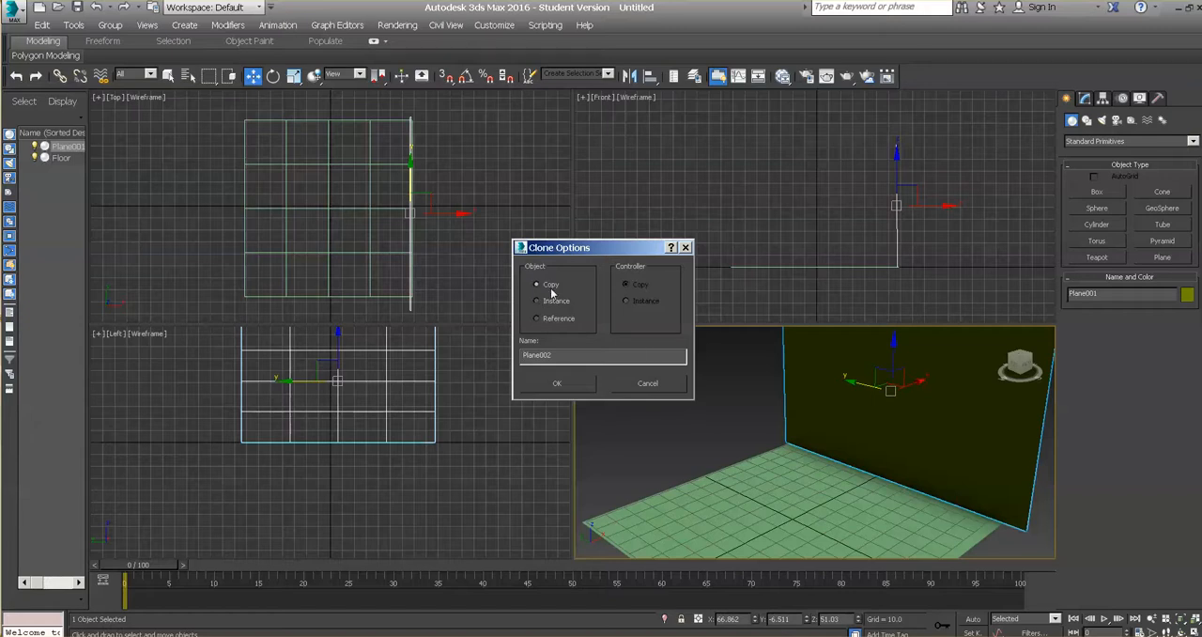
click(556, 386)
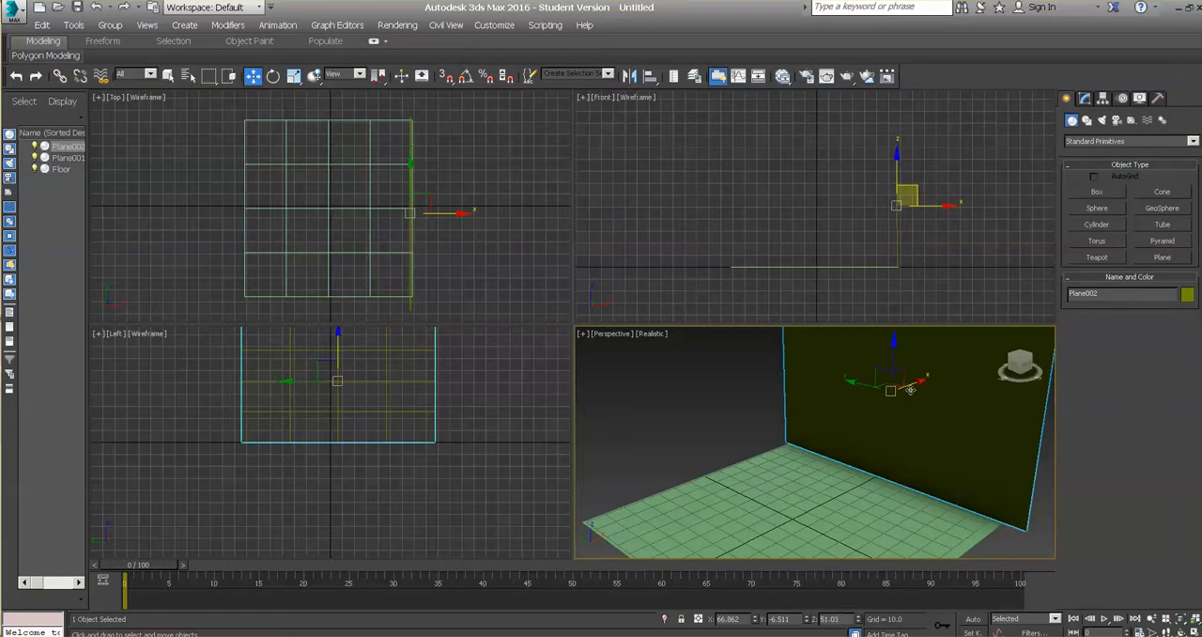
Step: Pull the copied wall along X to about 18, and rotate it about 90° around Z, perpendicular to the first wall
drag(918, 383, 851, 407)
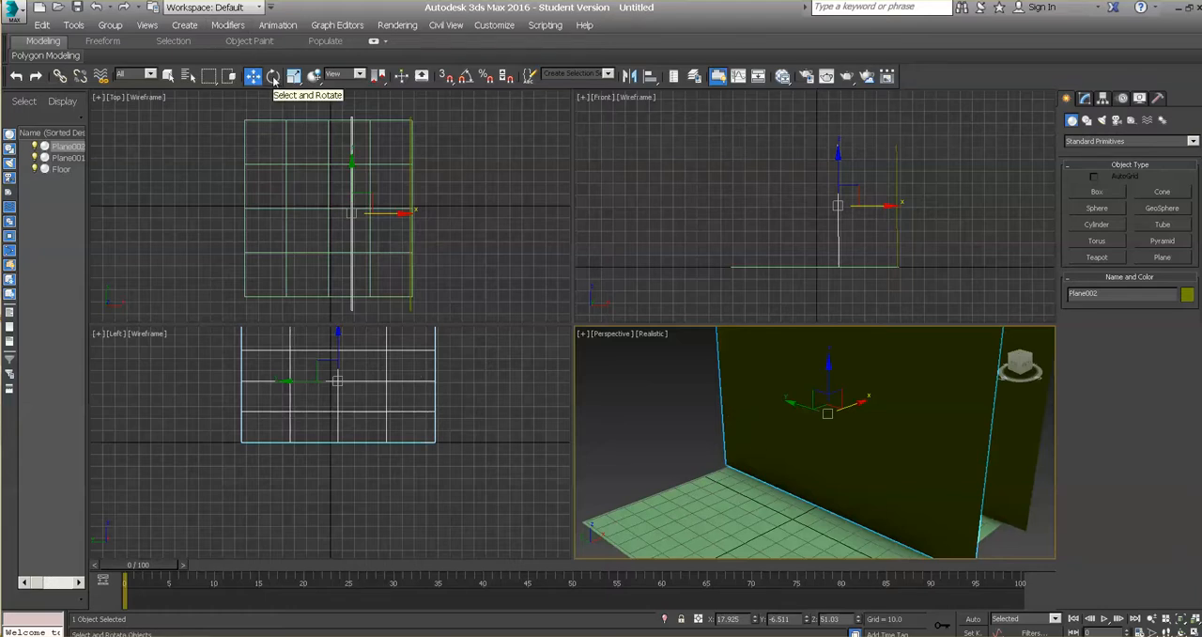
click(274, 76)
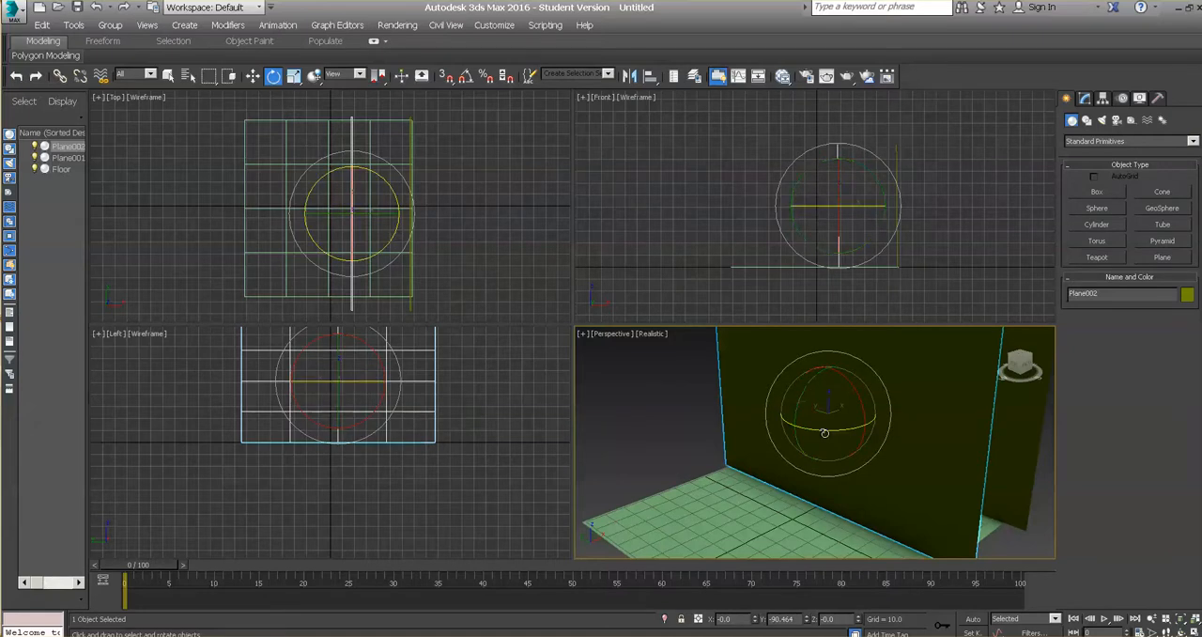
mouse_move(825, 433)
mouse_down()
mouse_move(939, 436)
mouse_move(841, 429)
mouse_up()
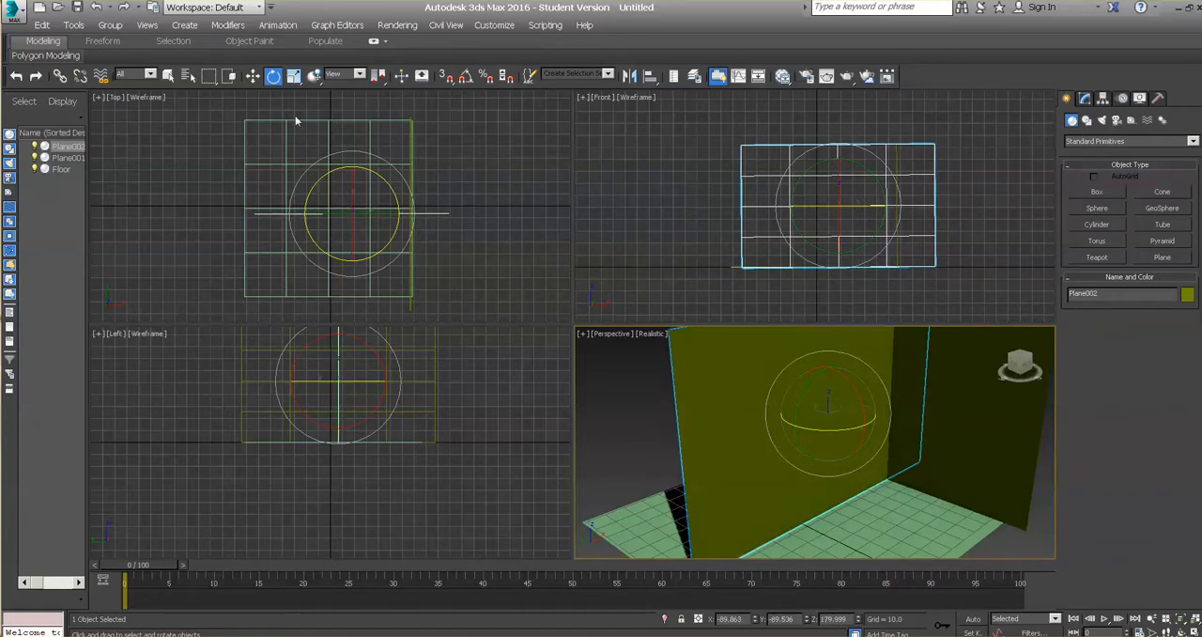
Step: Move the copied wall to the Floor's back edge at about Y 70, and slide it along X to about 2.6
click(253, 76)
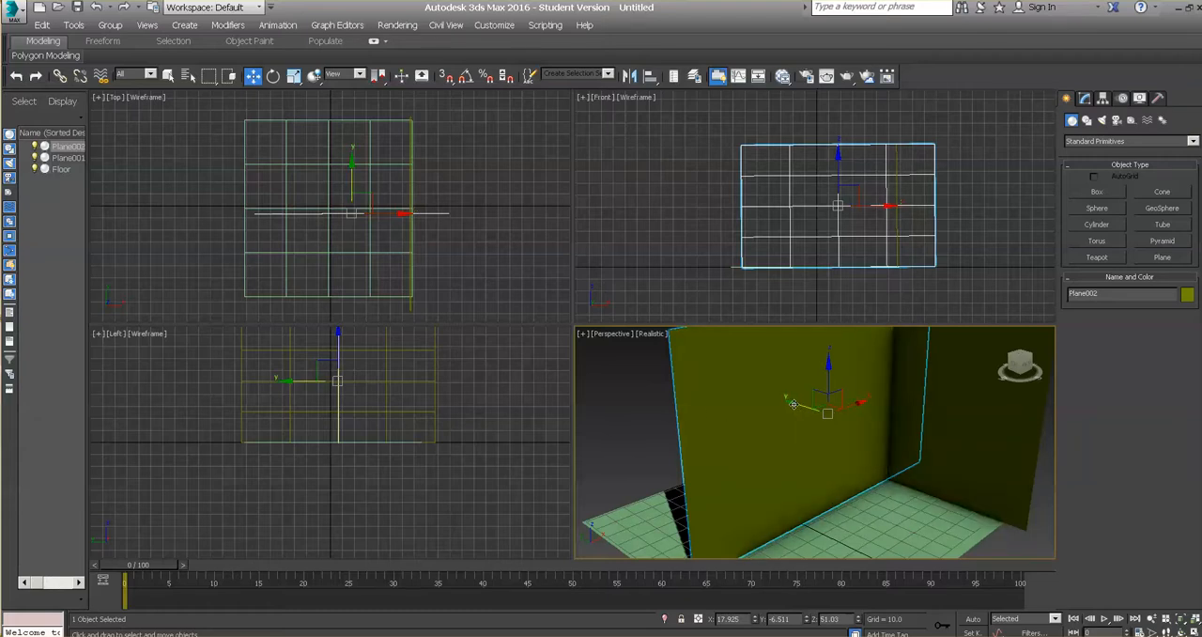
drag(793, 404, 690, 366)
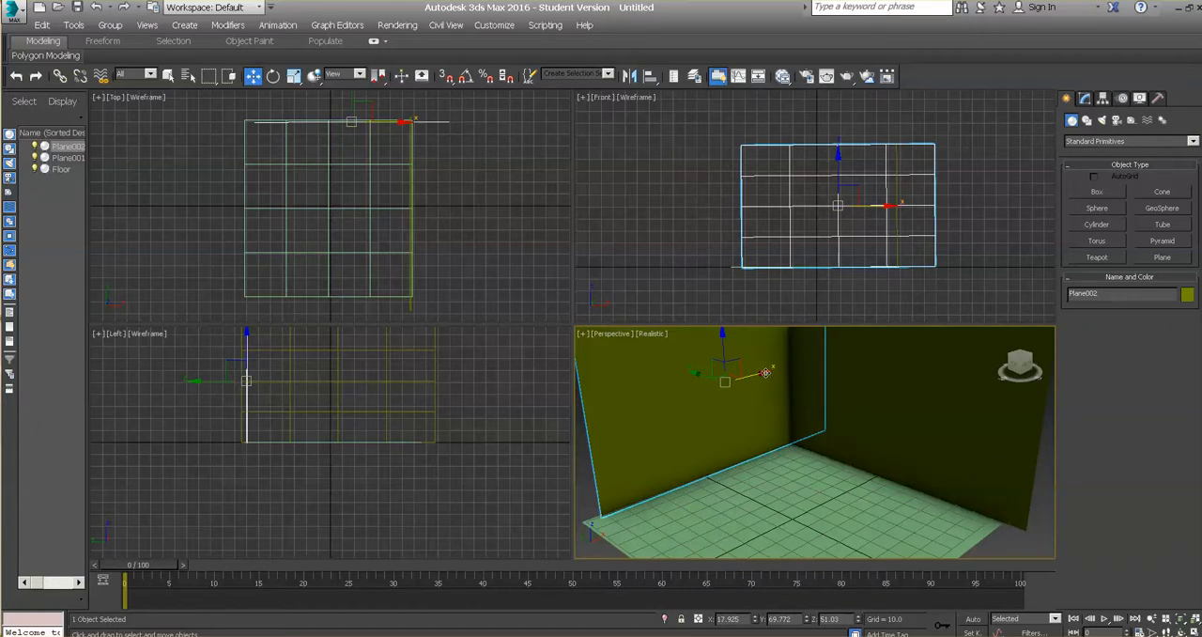
drag(765, 373, 756, 377)
drag(751, 379, 743, 383)
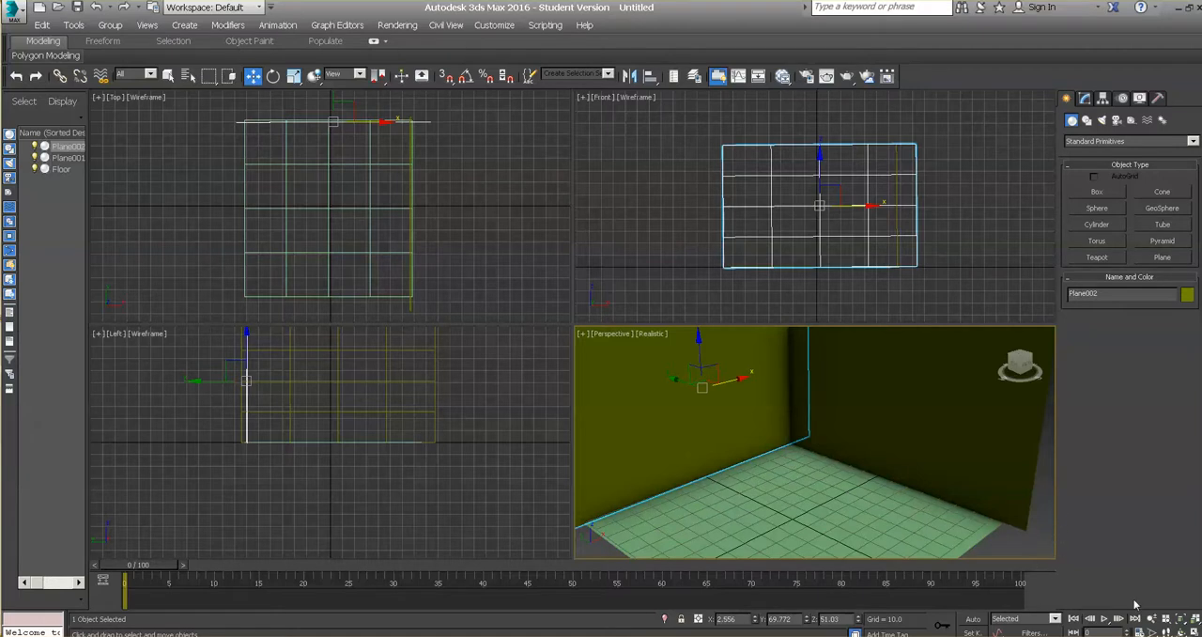
Step: Look into the room's corner from a low angle in a full-size Perspective viewport, and select the Floor
click(1195, 631)
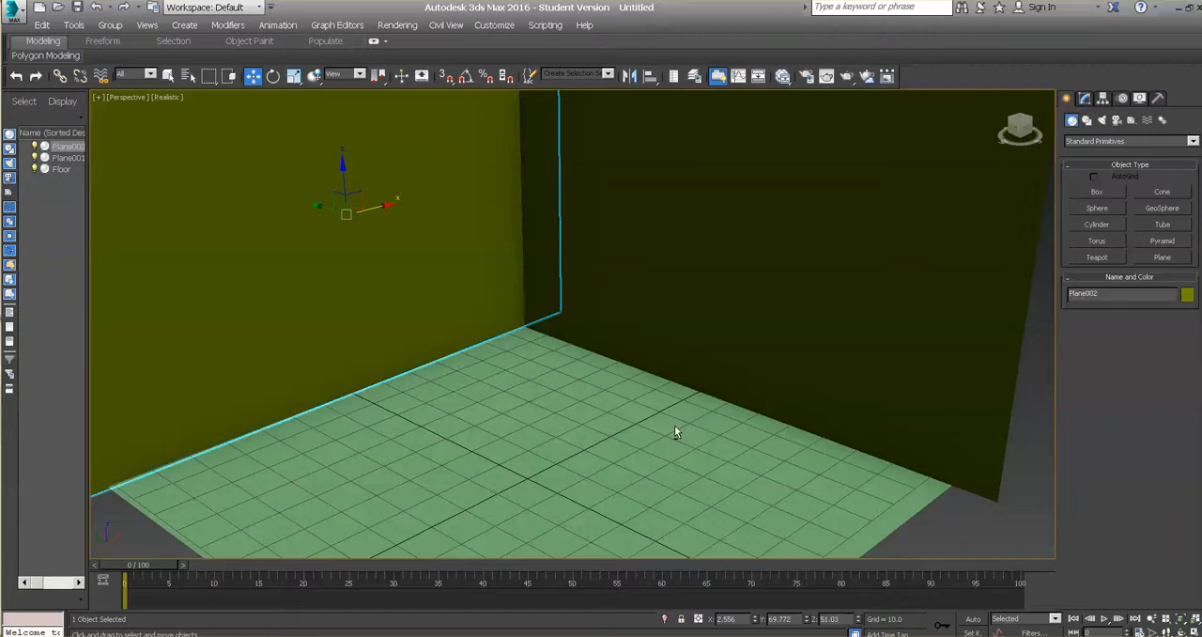
key(ctrl+r)
drag(639, 413, 595, 387)
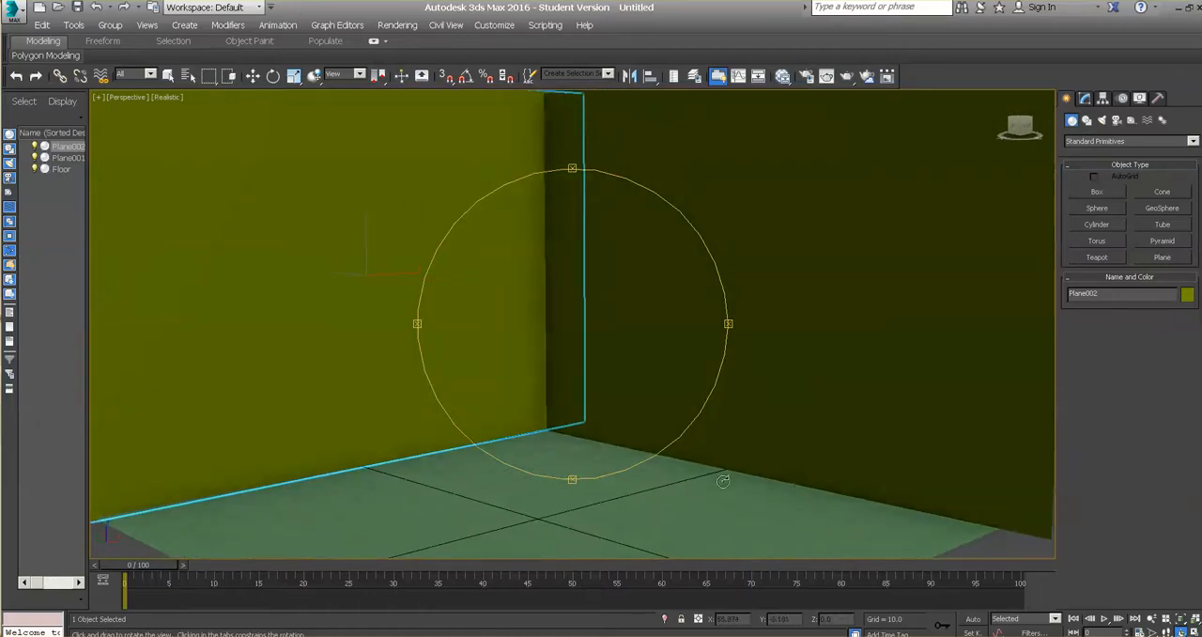
drag(723, 481, 733, 475)
drag(628, 422, 718, 433)
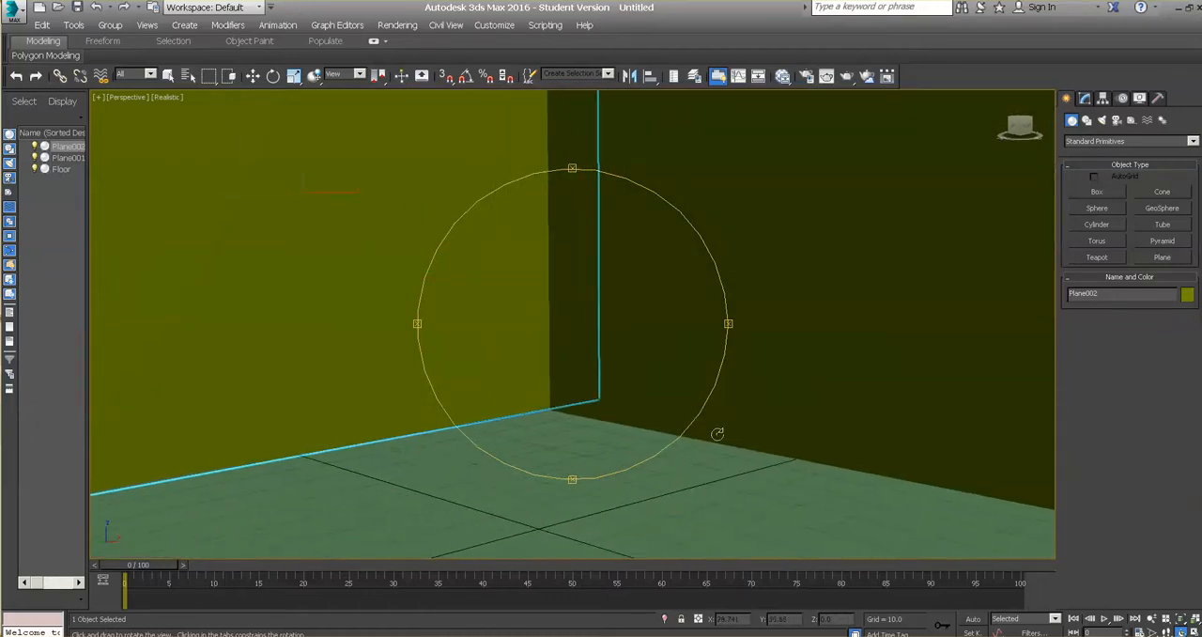
key(w)
click(640, 499)
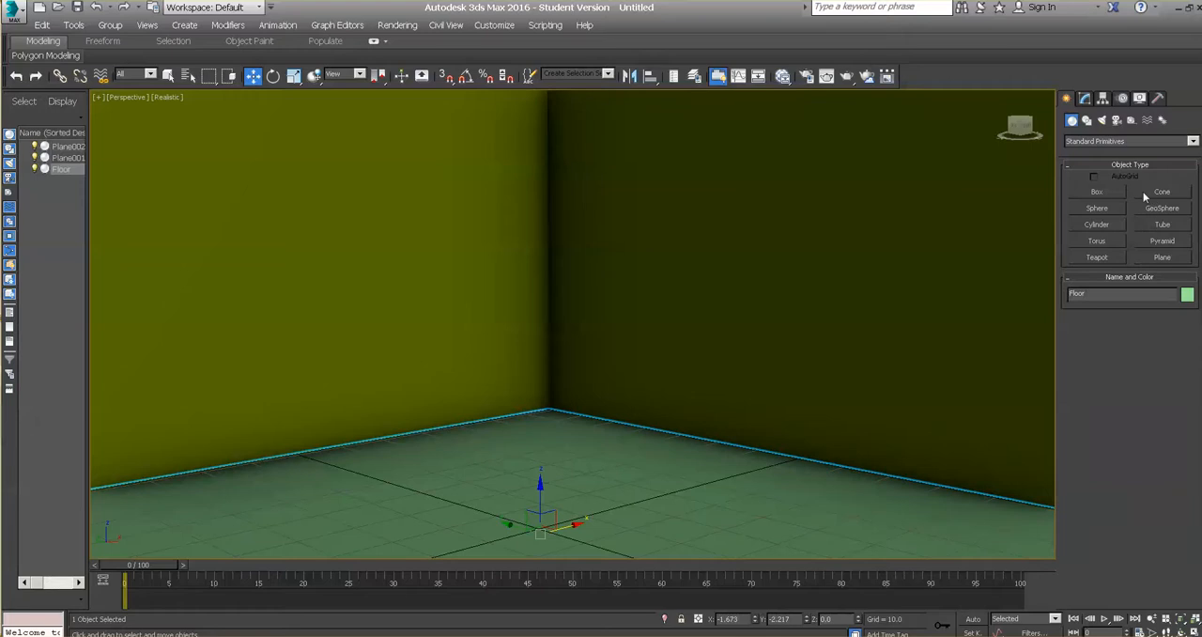
Step: Create a box about 34 × 17 × 14 near the room's corner and a thin box about 26 × 18 × 0.7 beside it on the floor
click(1097, 192)
drag(617, 433, 684, 474)
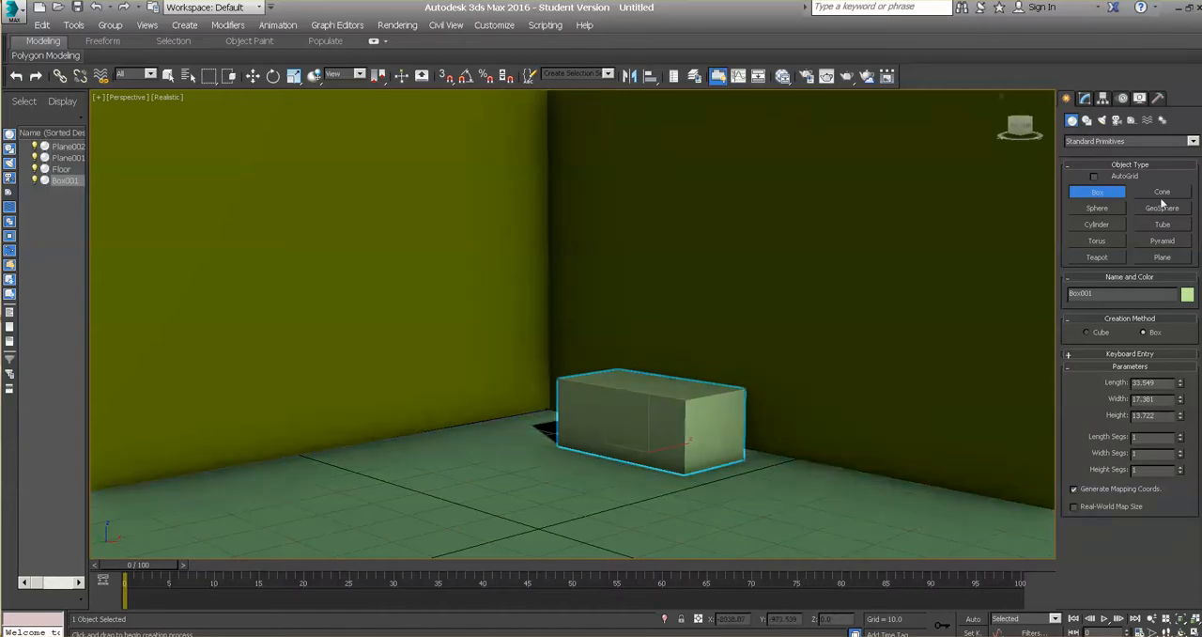
drag(815, 486, 892, 540)
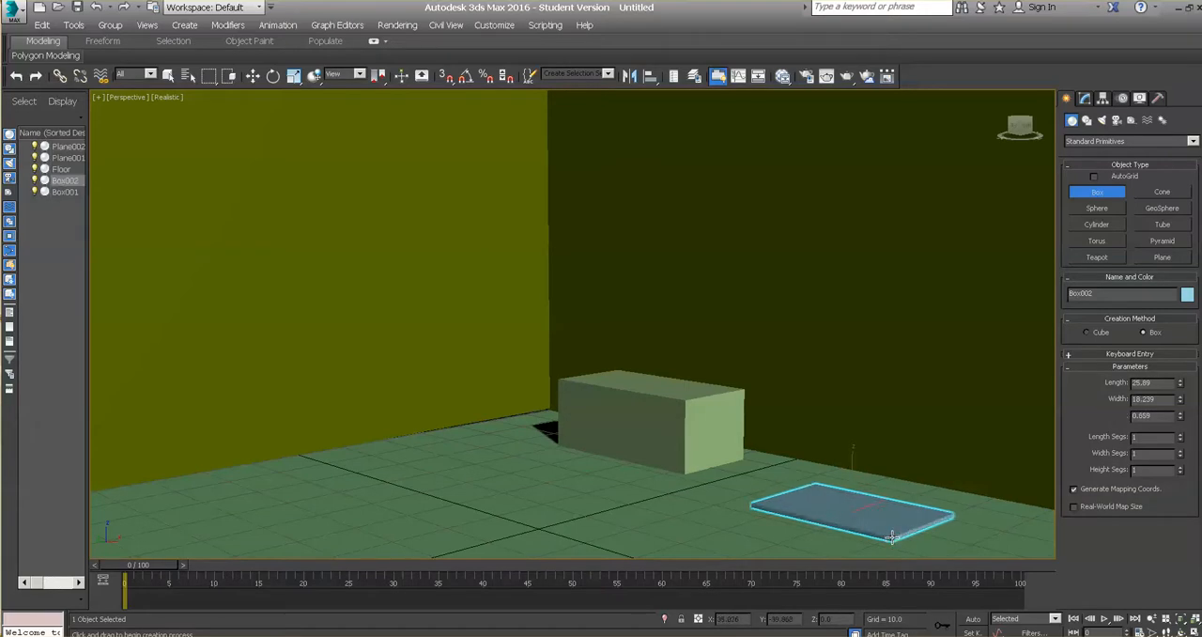
click(892, 538)
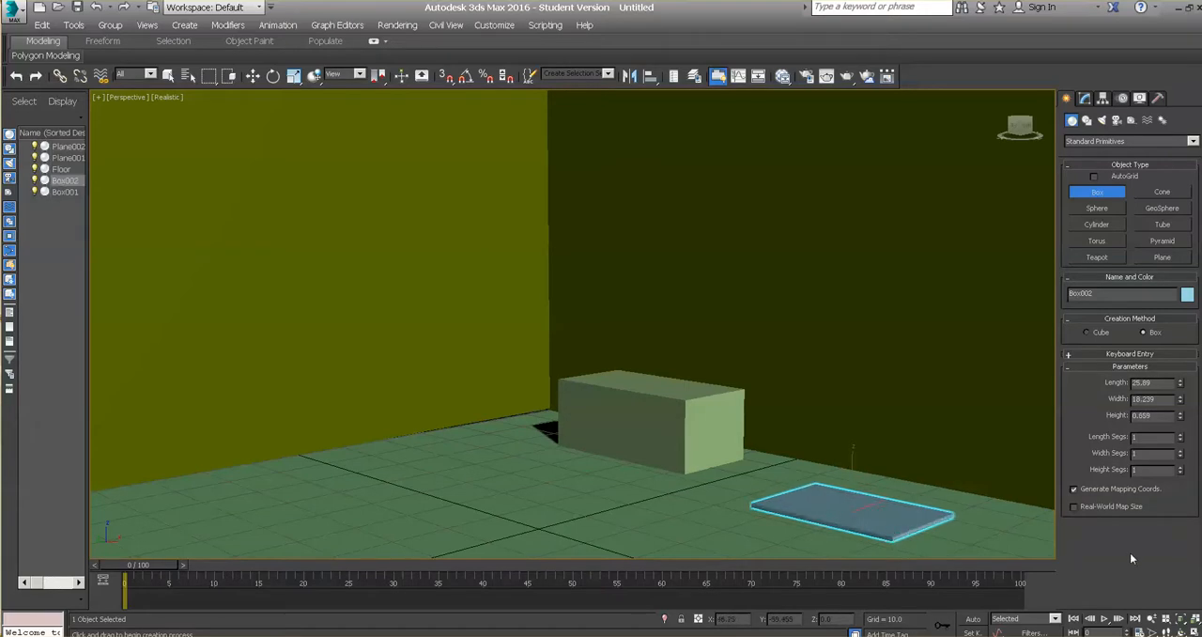
Step: Hang the thin box upright like a picture against the wall, rotated about -91° around Y and placed at about X 67, Z 49
click(253, 75)
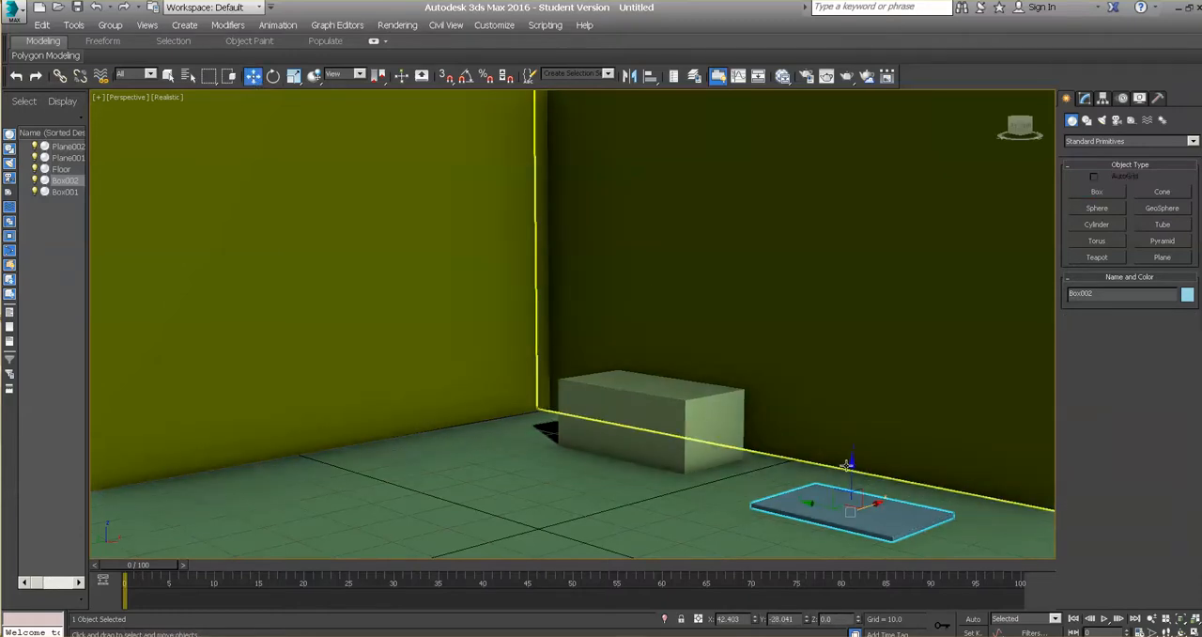
drag(851, 461, 850, 154)
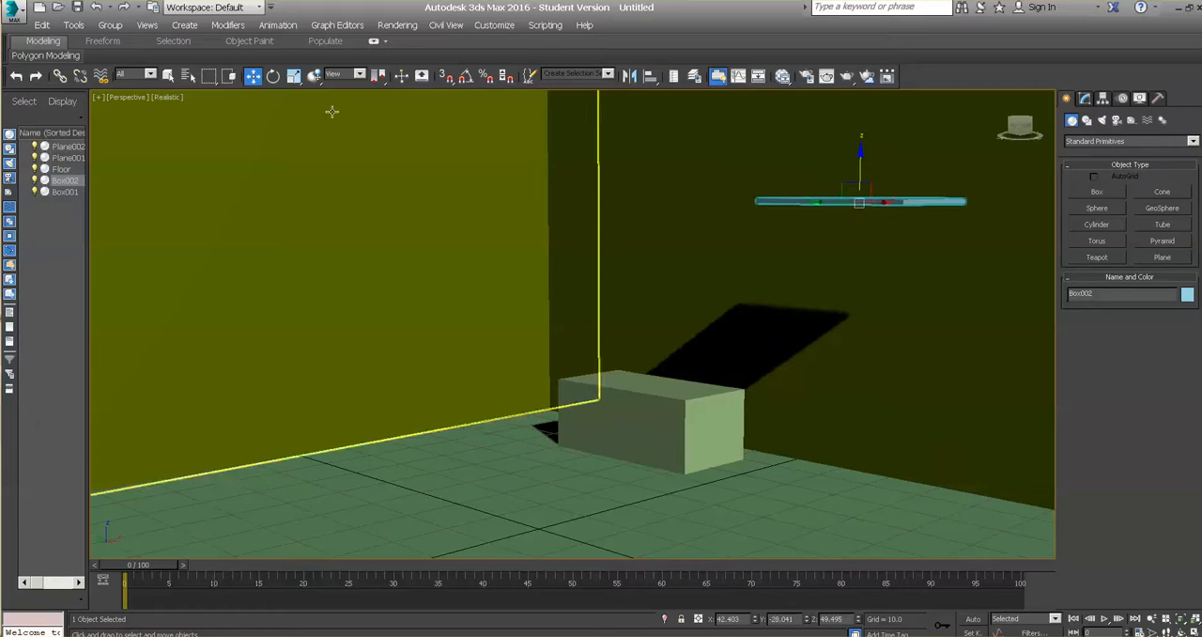
click(274, 75)
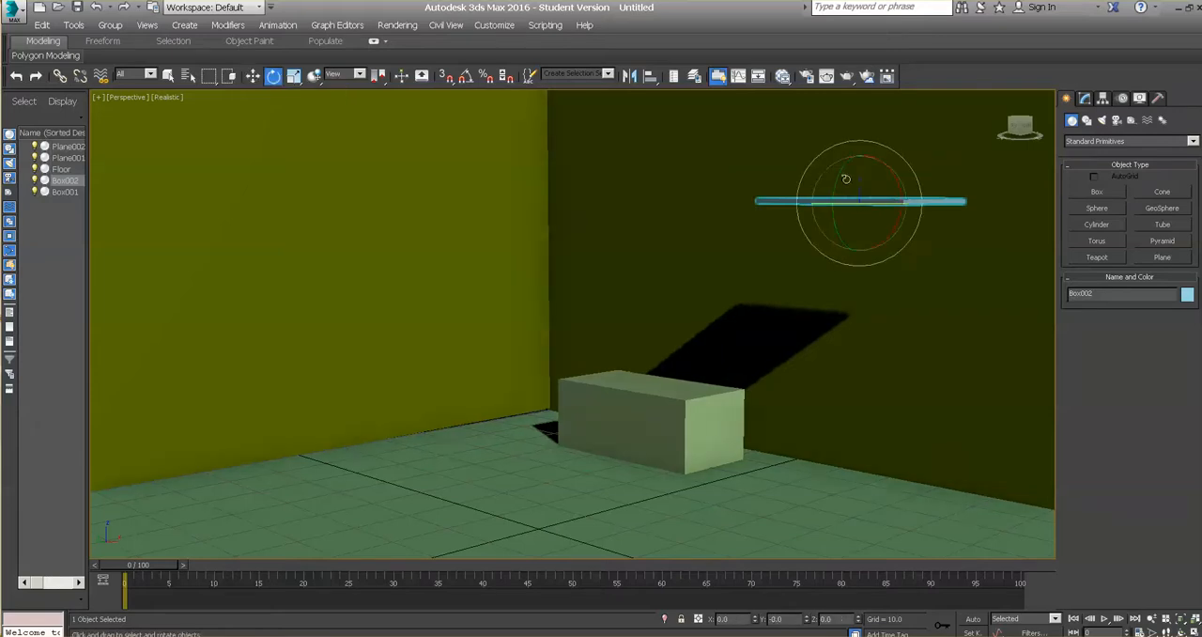
drag(839, 182, 843, 306)
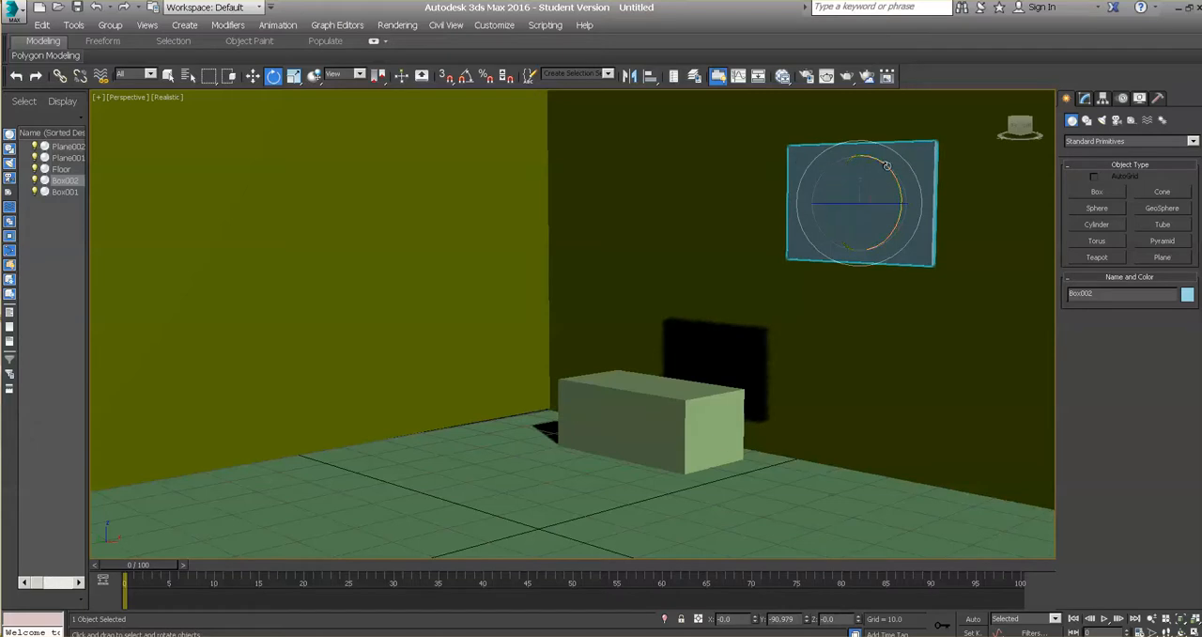
click(253, 76)
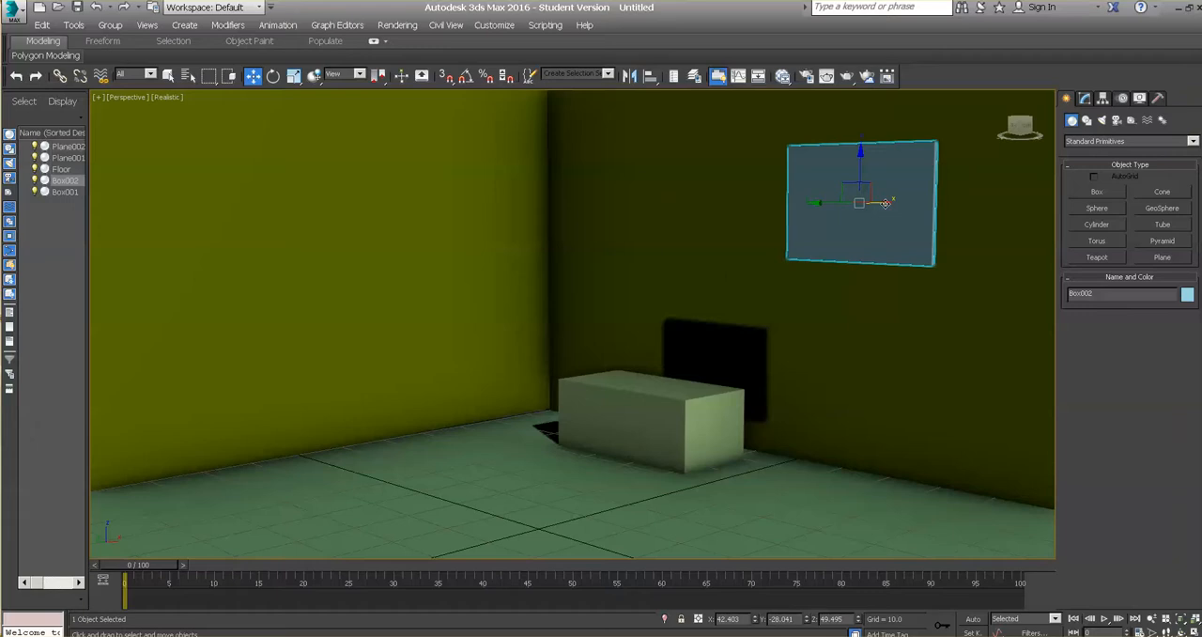
drag(892, 203, 965, 209)
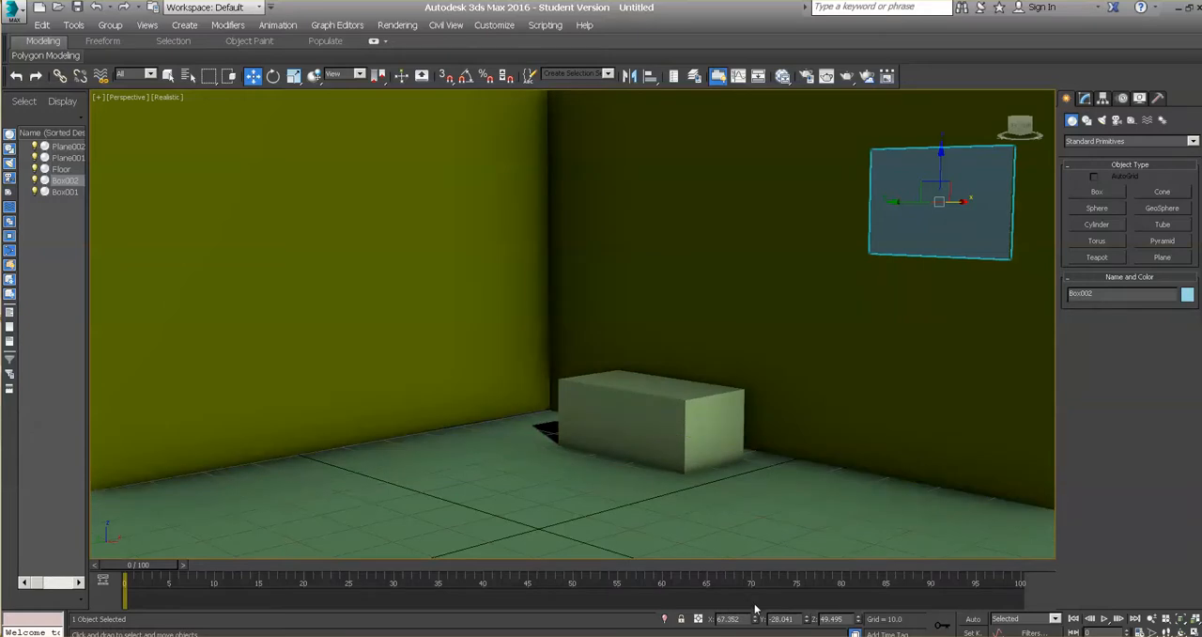
Step: Create a cylinder with a radius of about 7.8 and a height of about 12.8 on the floor, beside the large box
key(ctrl+r)
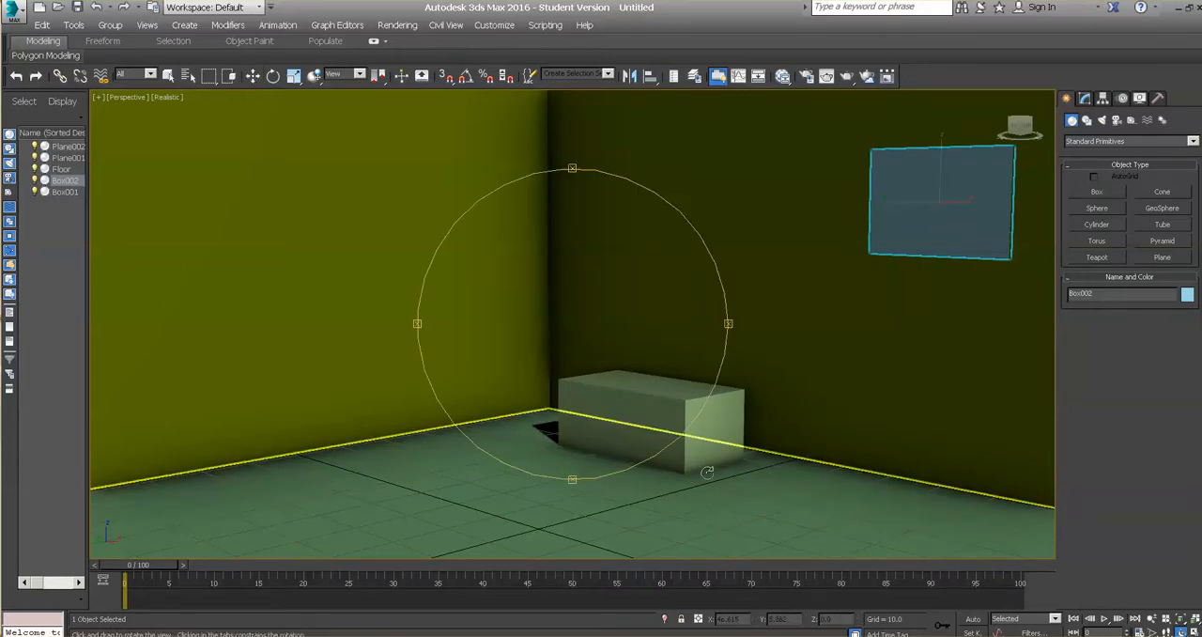
drag(594, 439, 607, 333)
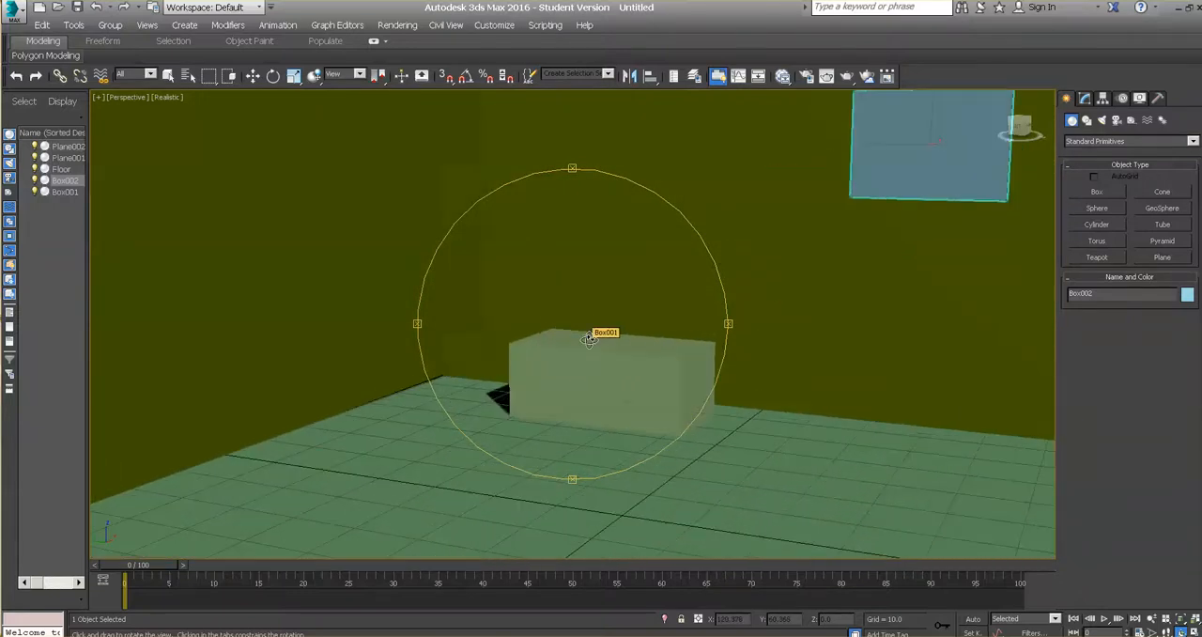
click(1116, 228)
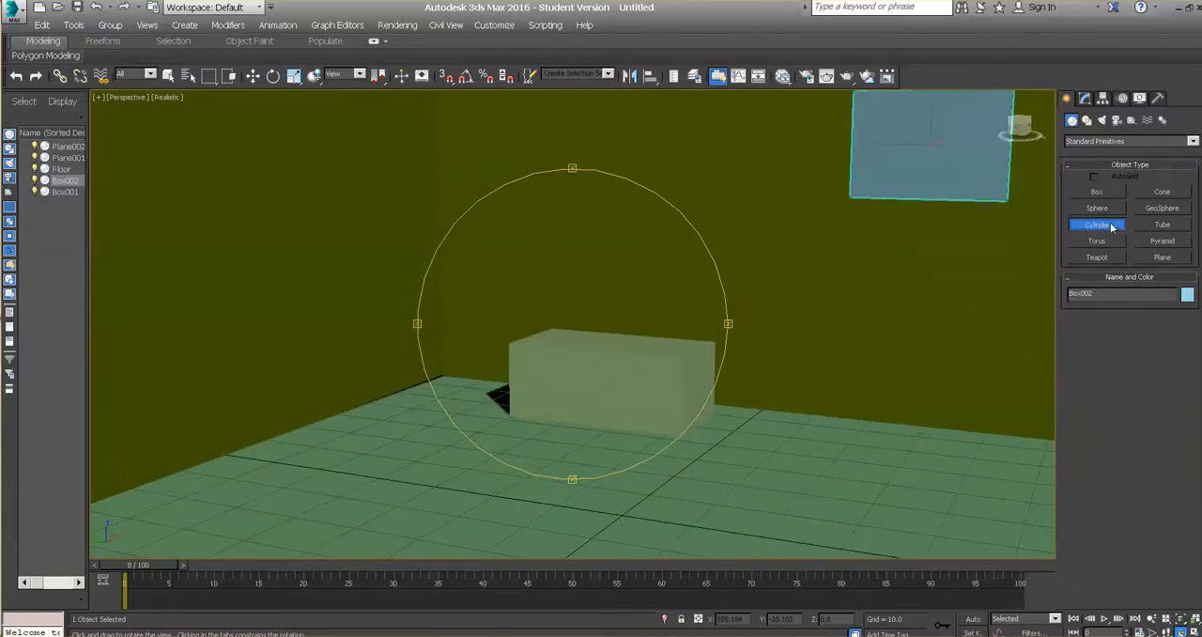
mouse_move(851, 460)
mouse_down()
mouse_move(854, 475)
mouse_move(853, 460)
mouse_up()
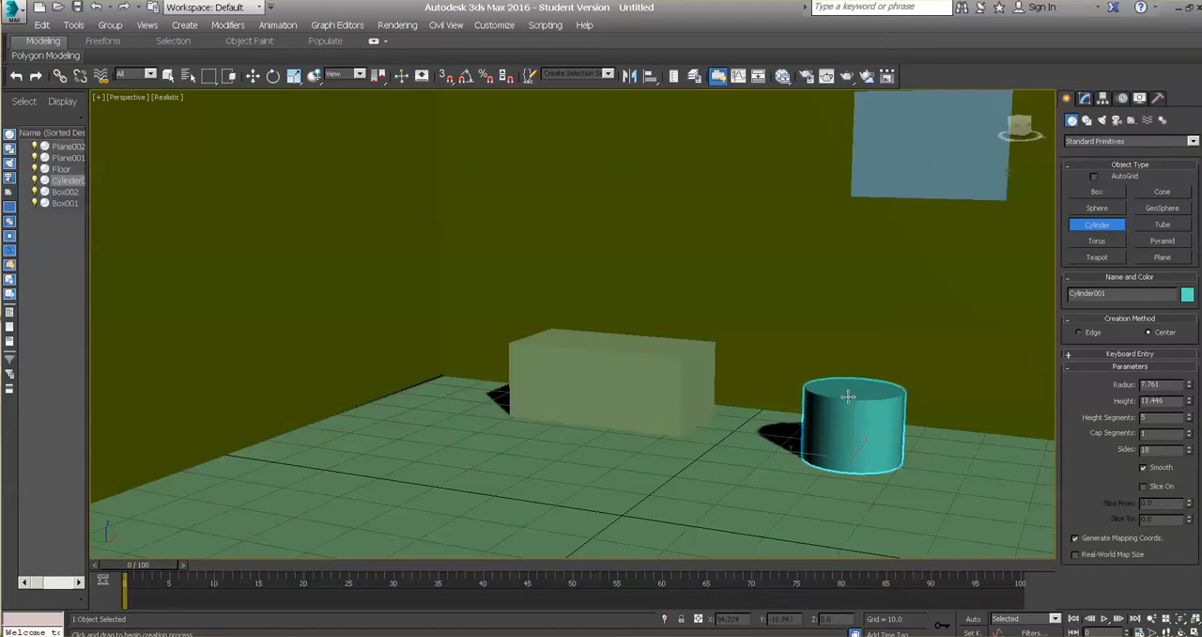
click(722, 379)
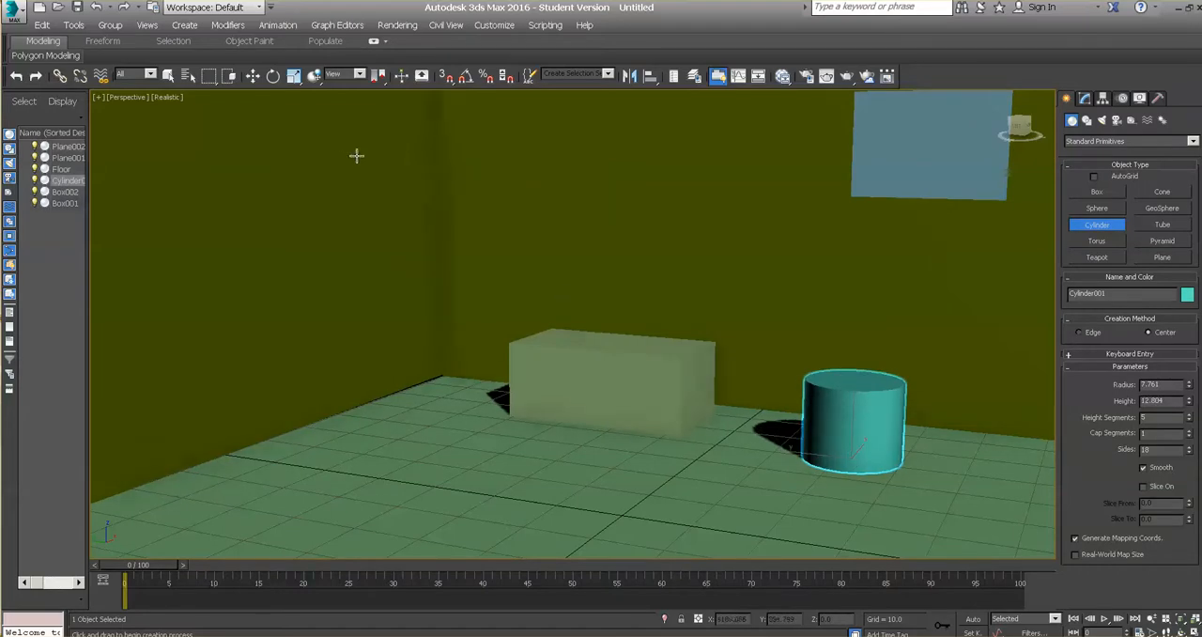
Step: Scale the cylinder uniformly to about 60%, and stretch it along Z to about 110%
click(294, 75)
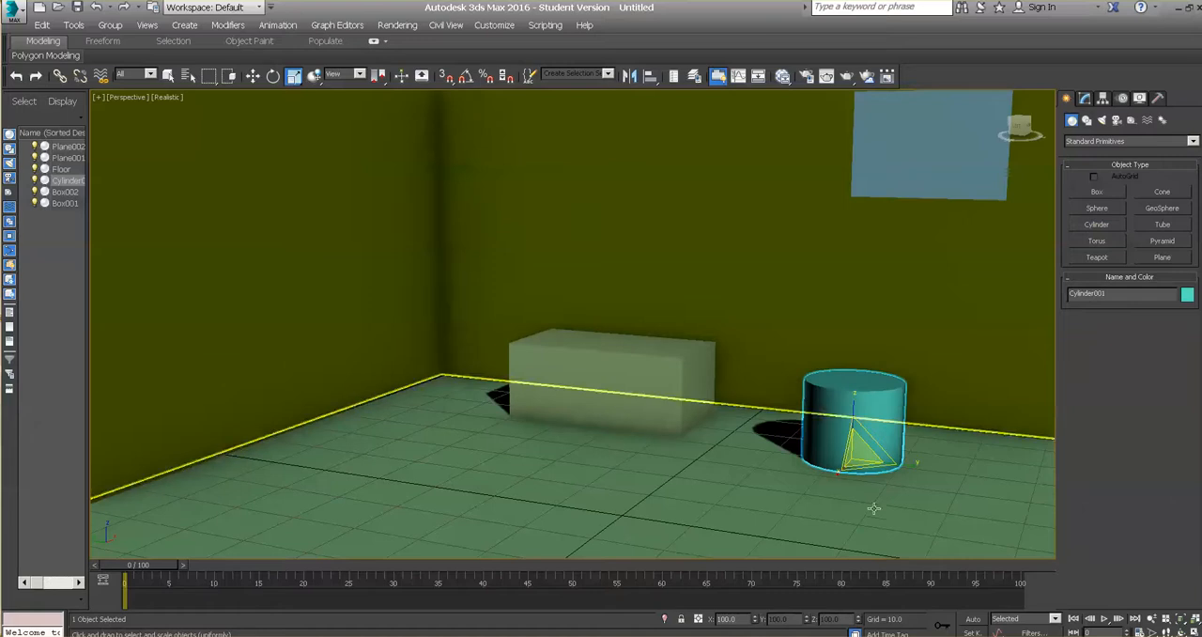
drag(847, 456, 835, 492)
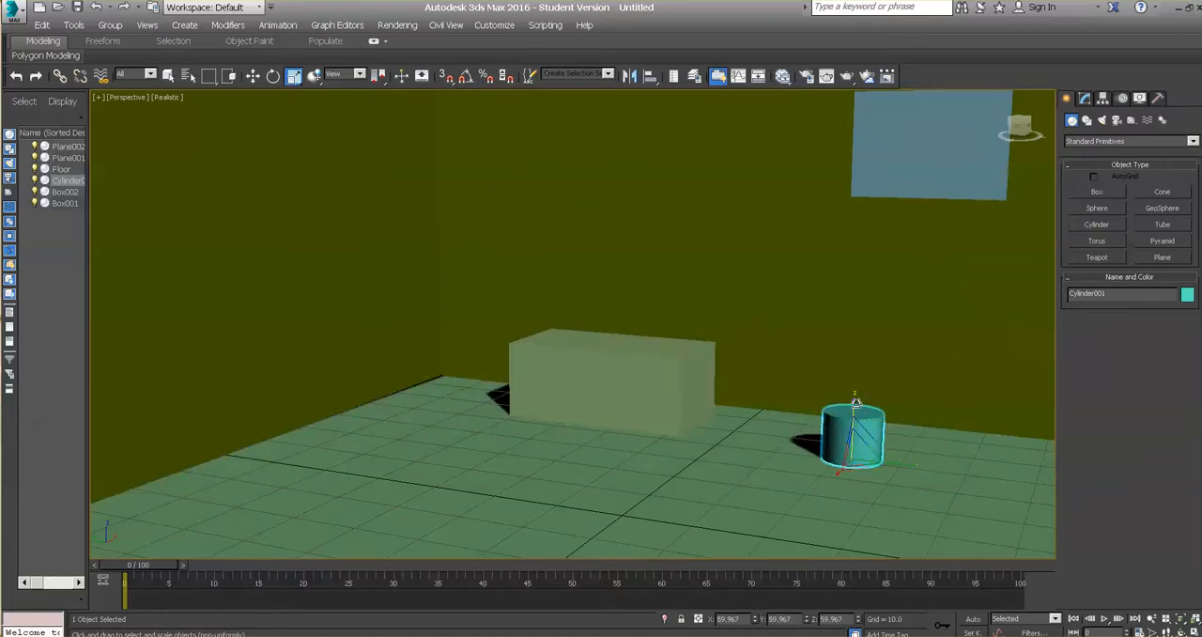
drag(848, 406, 850, 363)
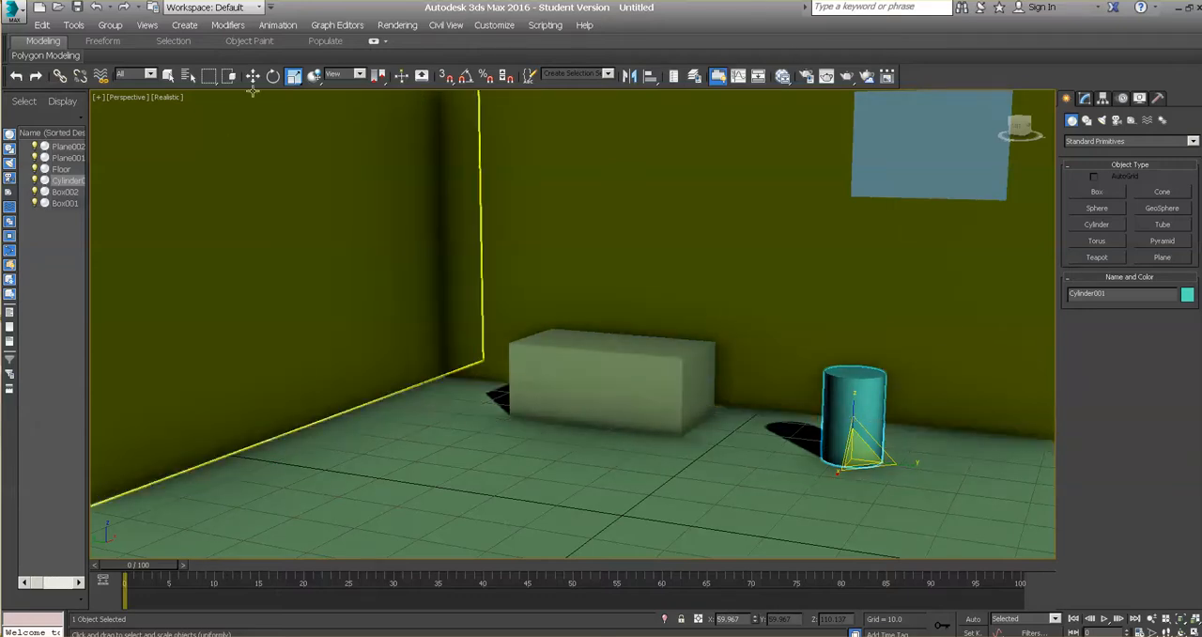
Step: Clone the cylinder as a Copy, and raise the clone to about Z 15 so it stands on the original
click(40, 25)
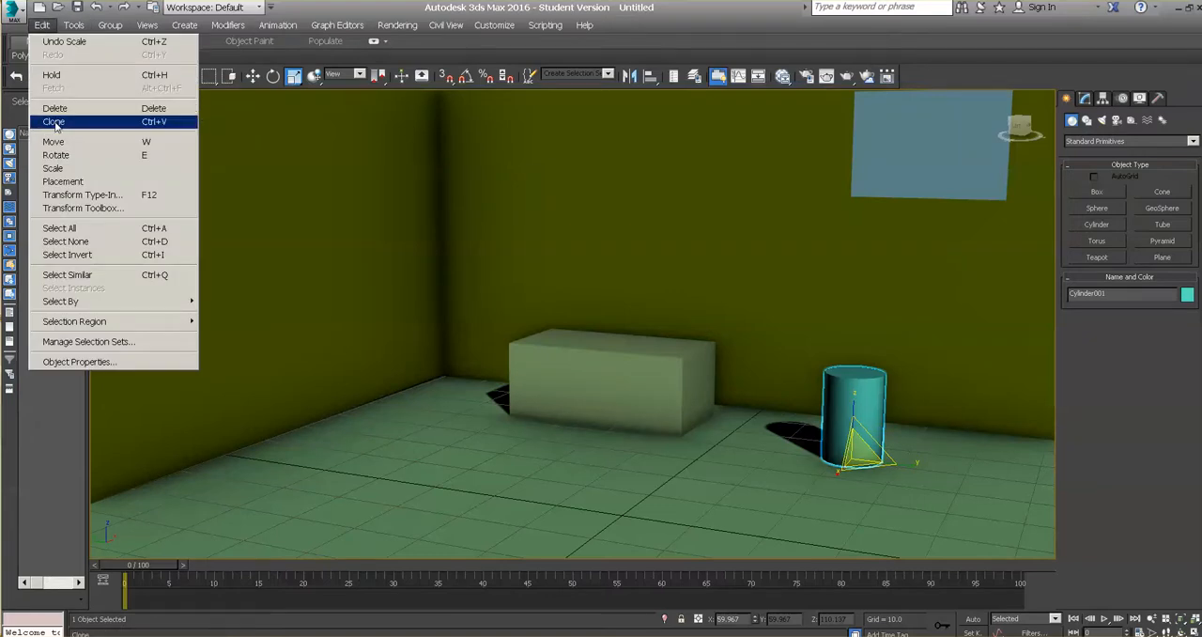
click(54, 122)
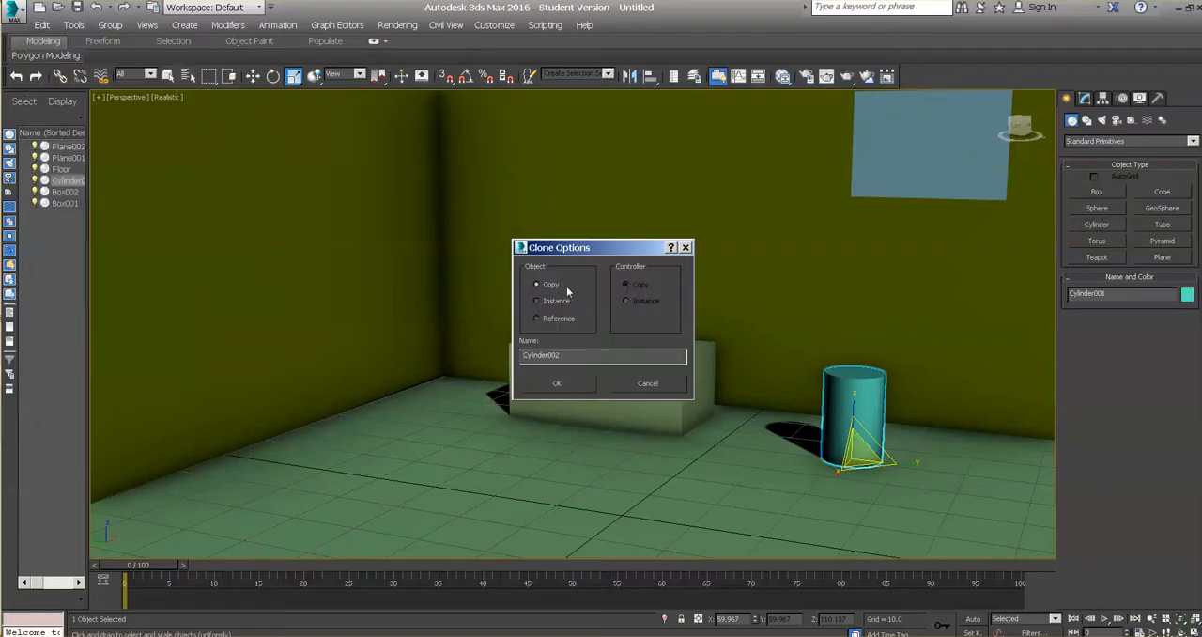
click(562, 383)
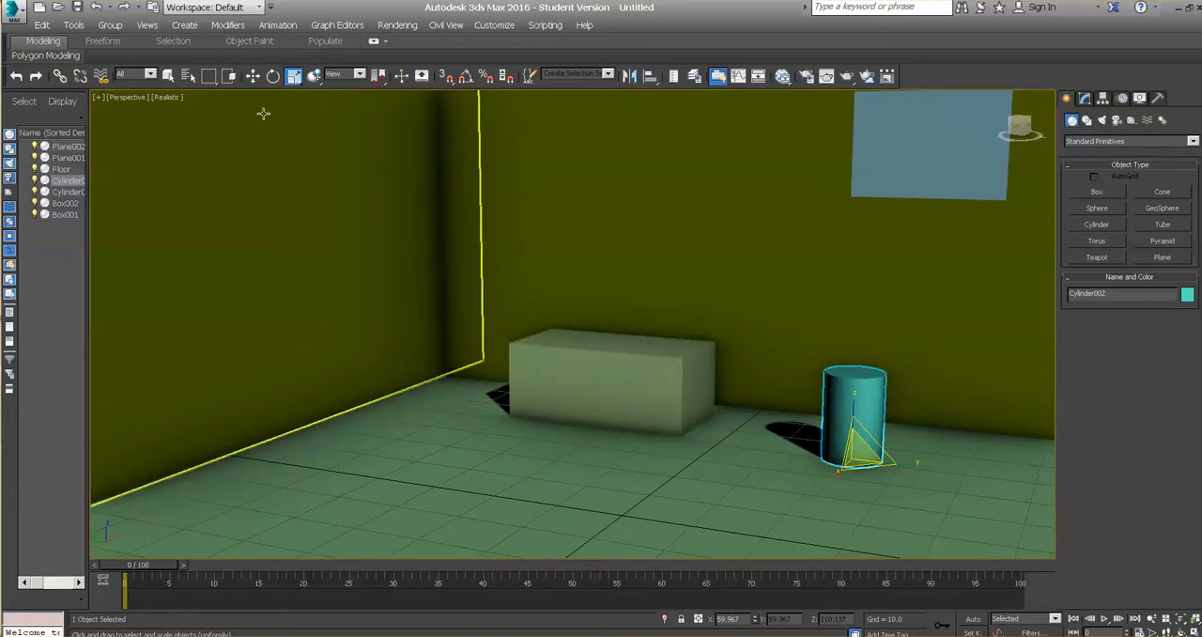
click(253, 76)
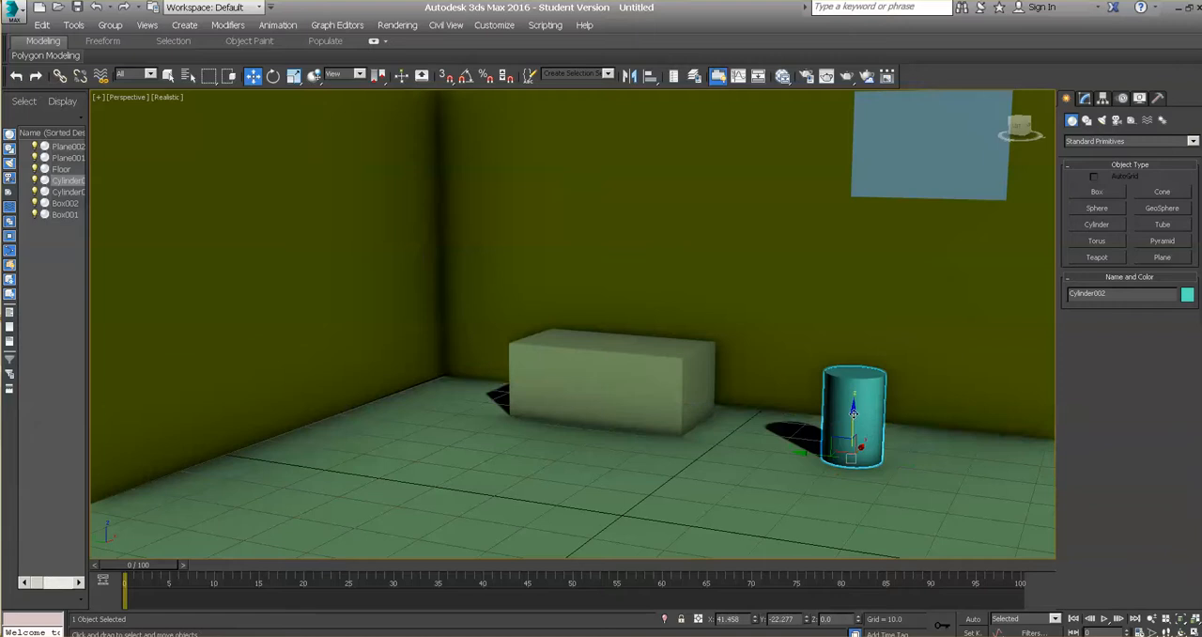
shift+drag(853, 411, 851, 322)
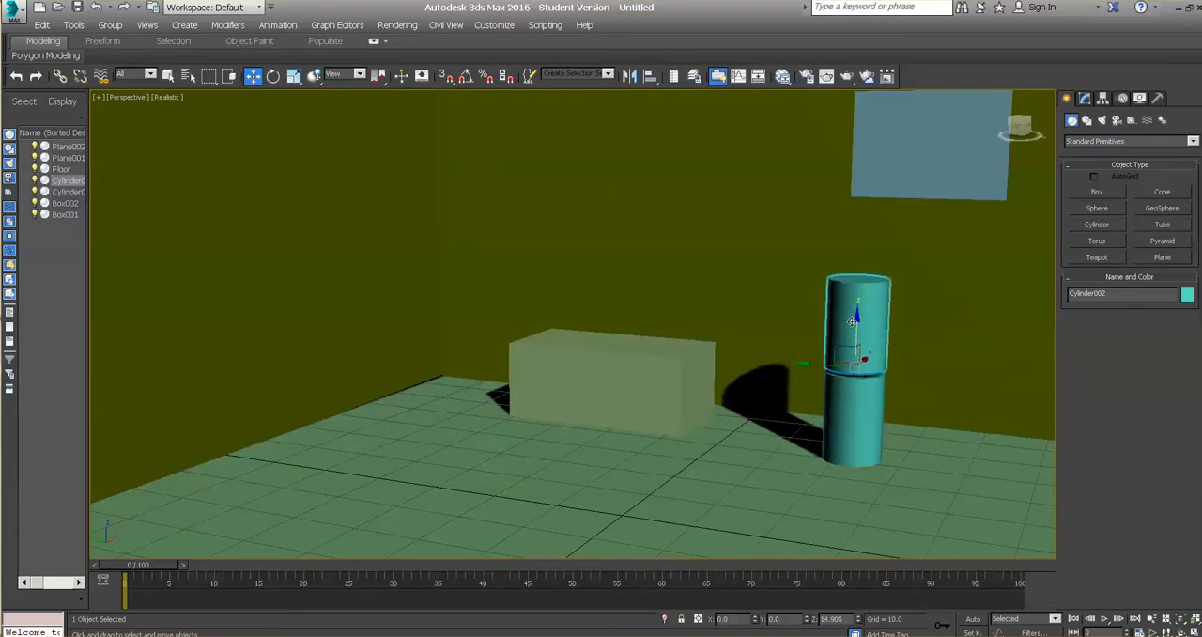
Step: Shape the upper cylinder into a flat lid, scaled to about 67% in X and Y and about 9% in Z
click(294, 77)
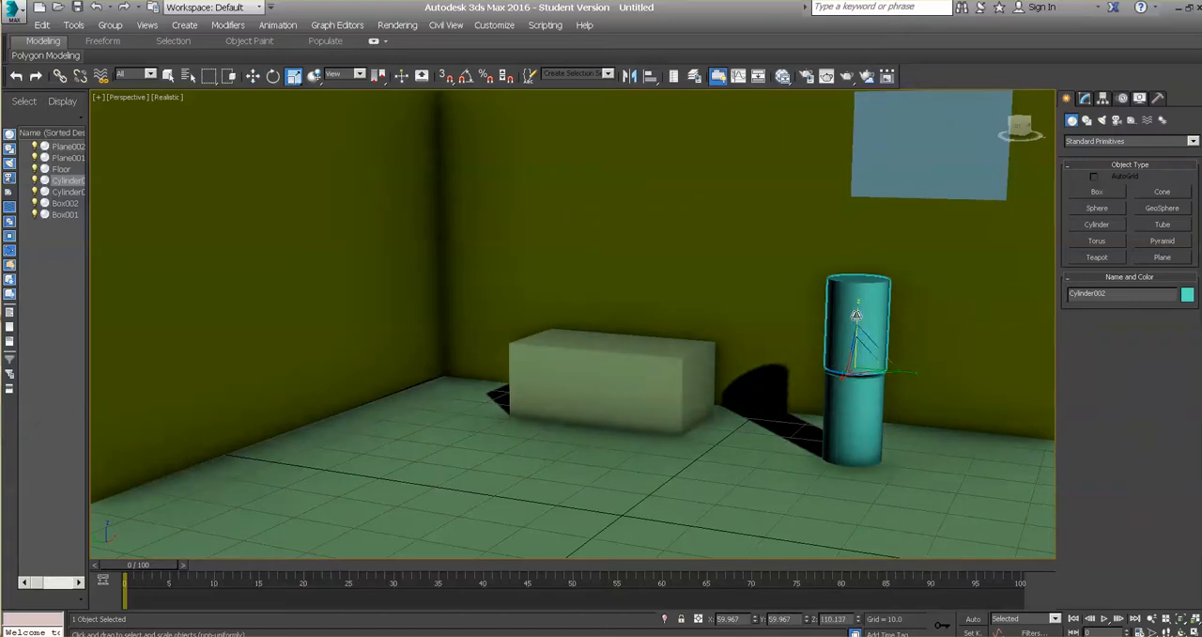
drag(857, 314, 851, 473)
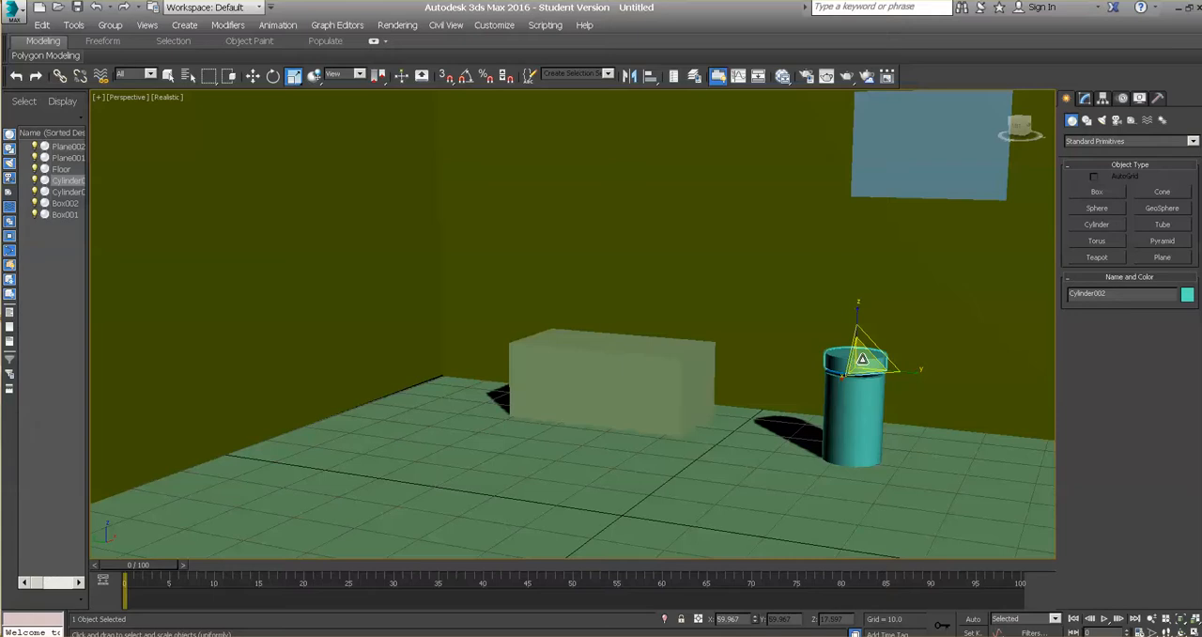
drag(858, 360, 859, 351)
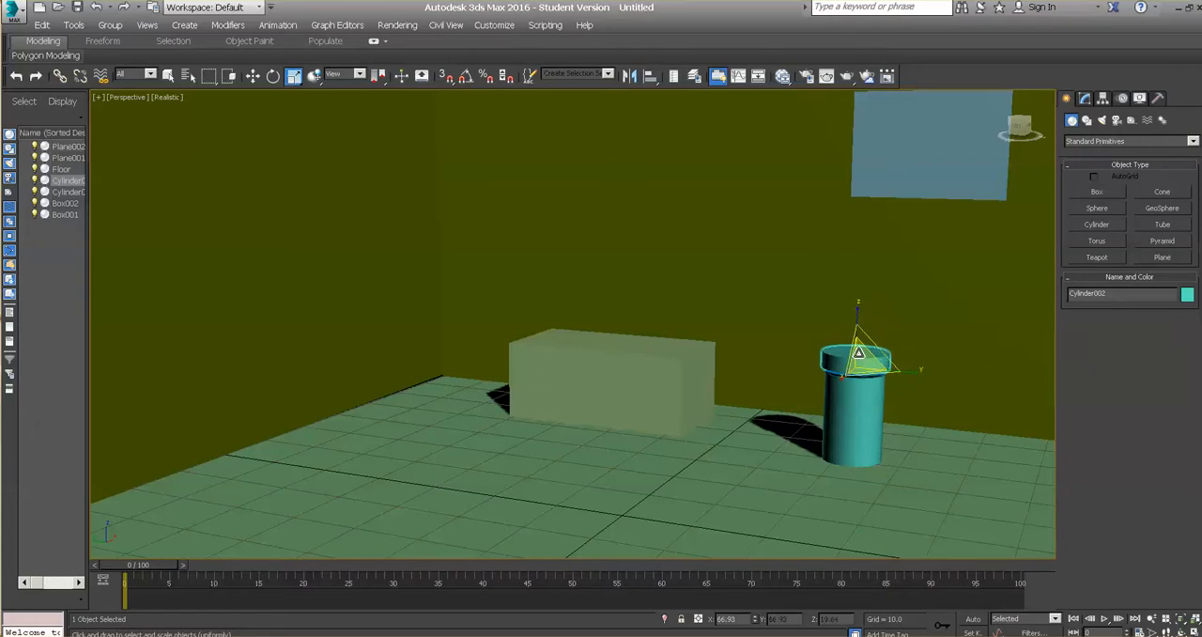
drag(858, 308, 859, 357)
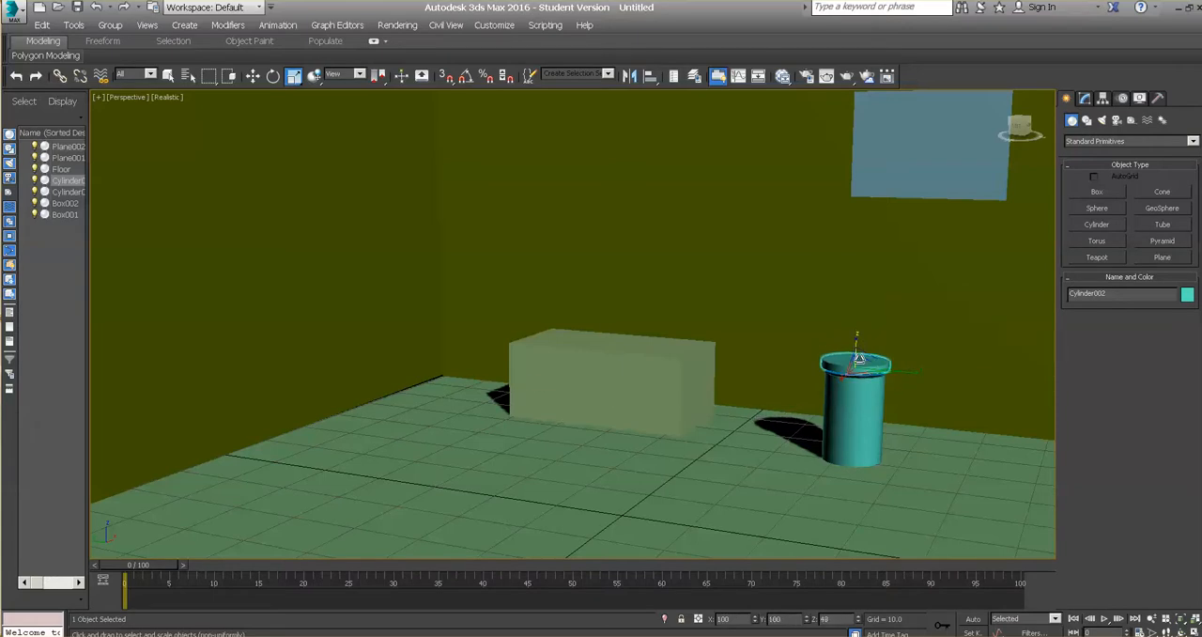
Step: Lower the lid by about 0.7 onto the cylinder, and deselect it by selecting the Floor
click(253, 76)
drag(858, 316, 858, 322)
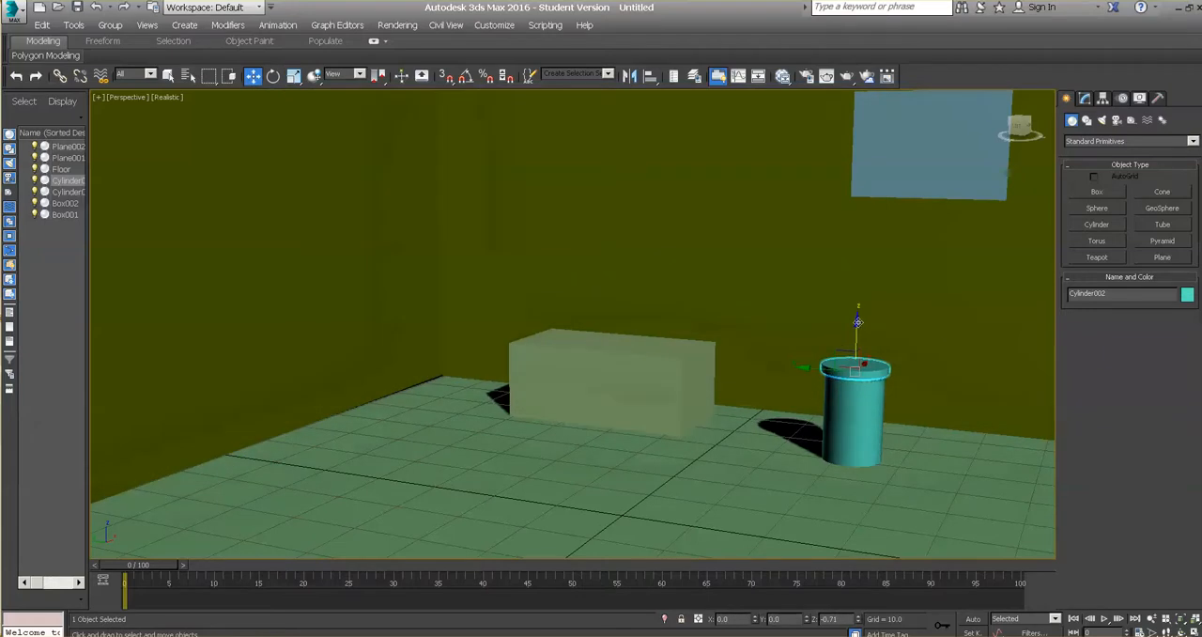
click(928, 498)
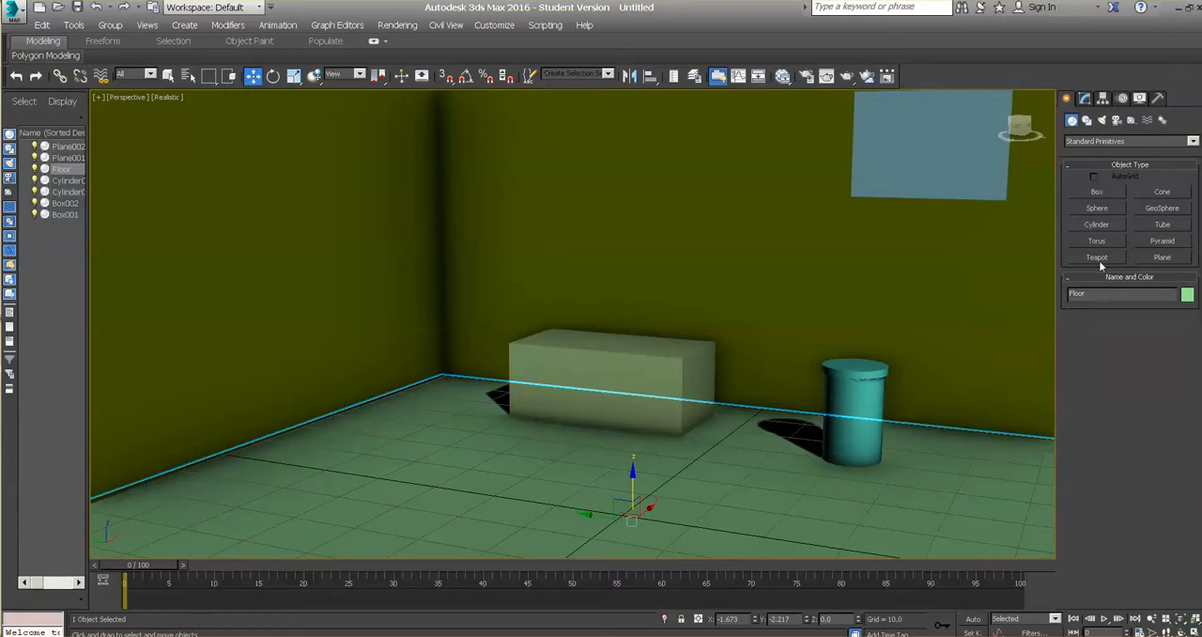
Step: Create an Extended Primitives ChamferBox about 30 long, 52 wide and 3.9 high with a fillet of about 0.5 on the floor beside the left wall
click(1184, 141)
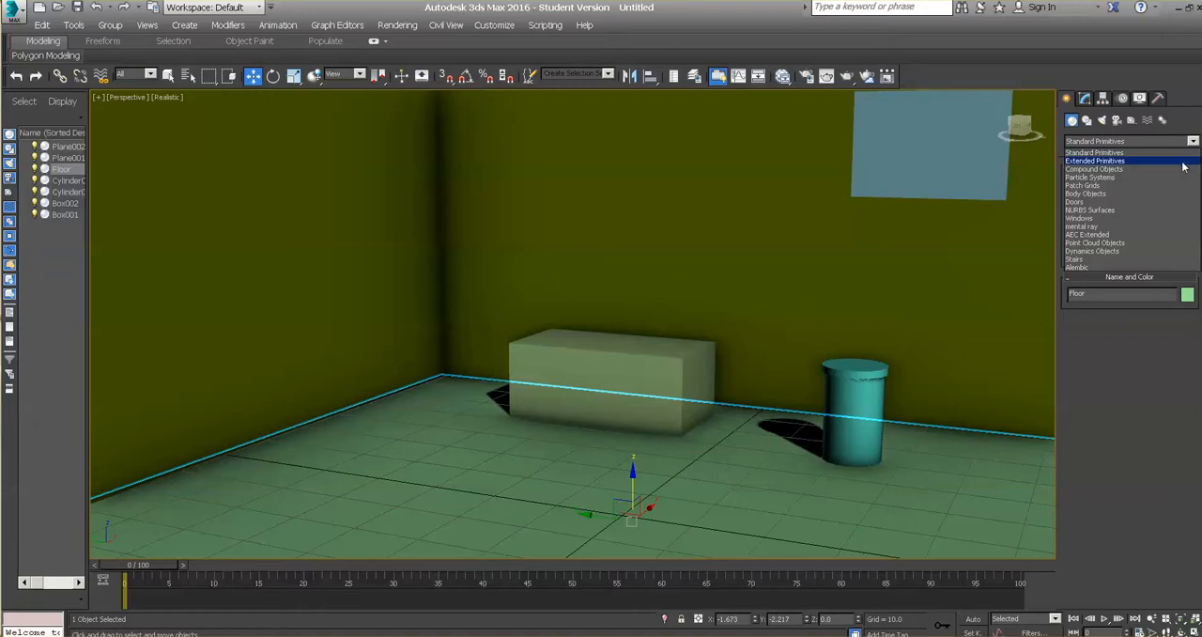
click(1184, 160)
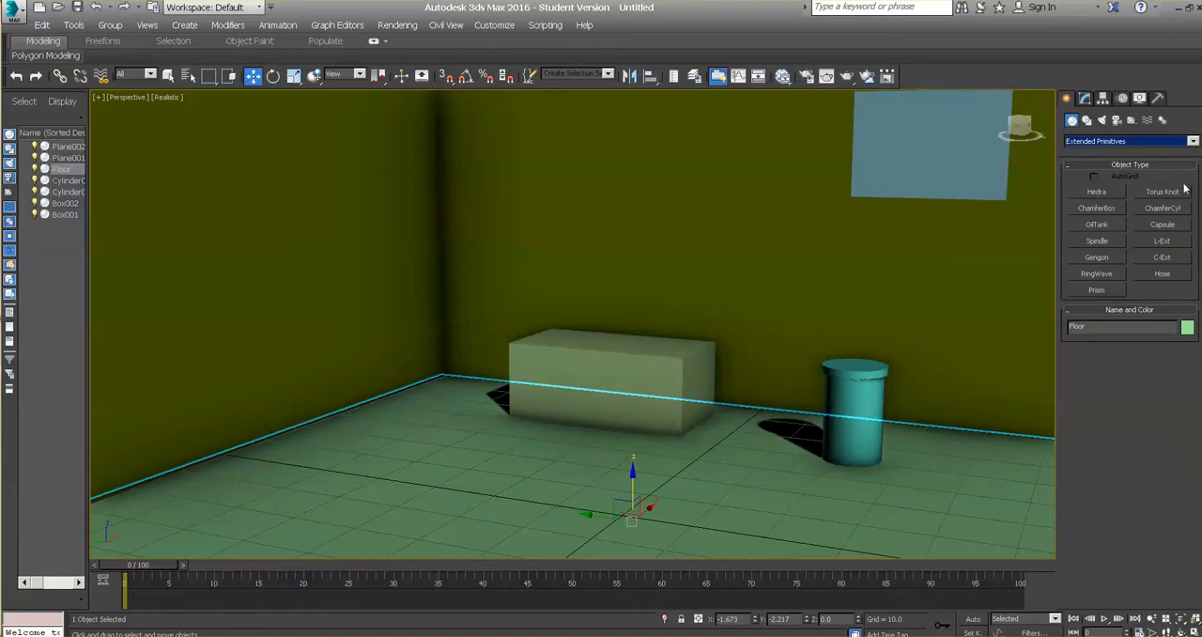
click(1110, 209)
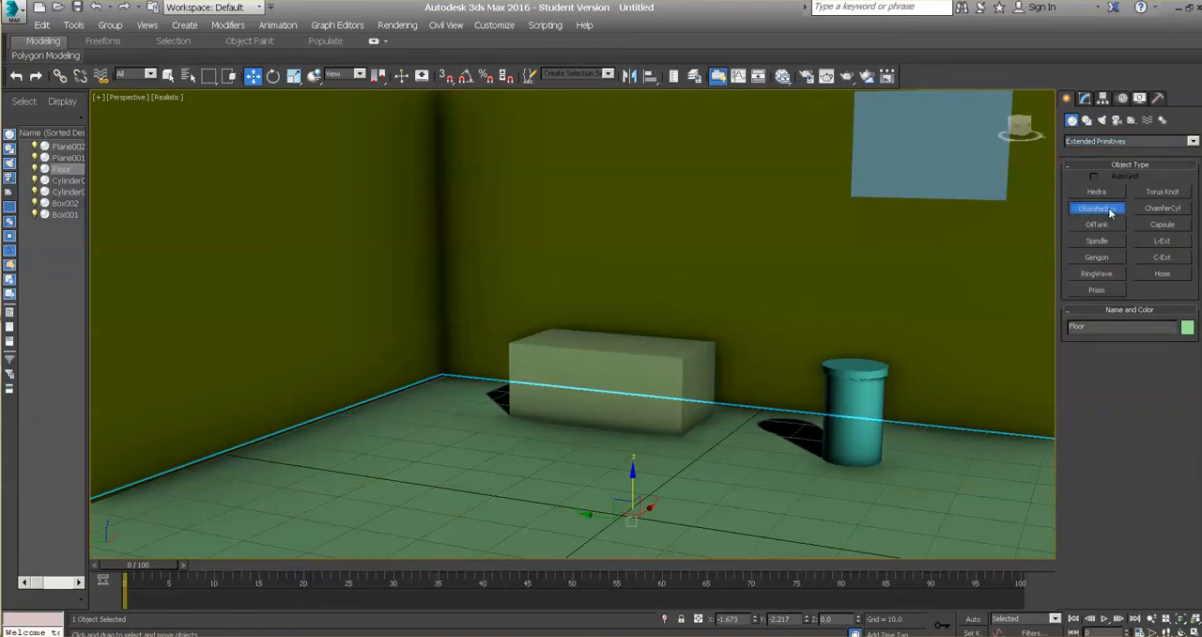
drag(423, 434, 397, 560)
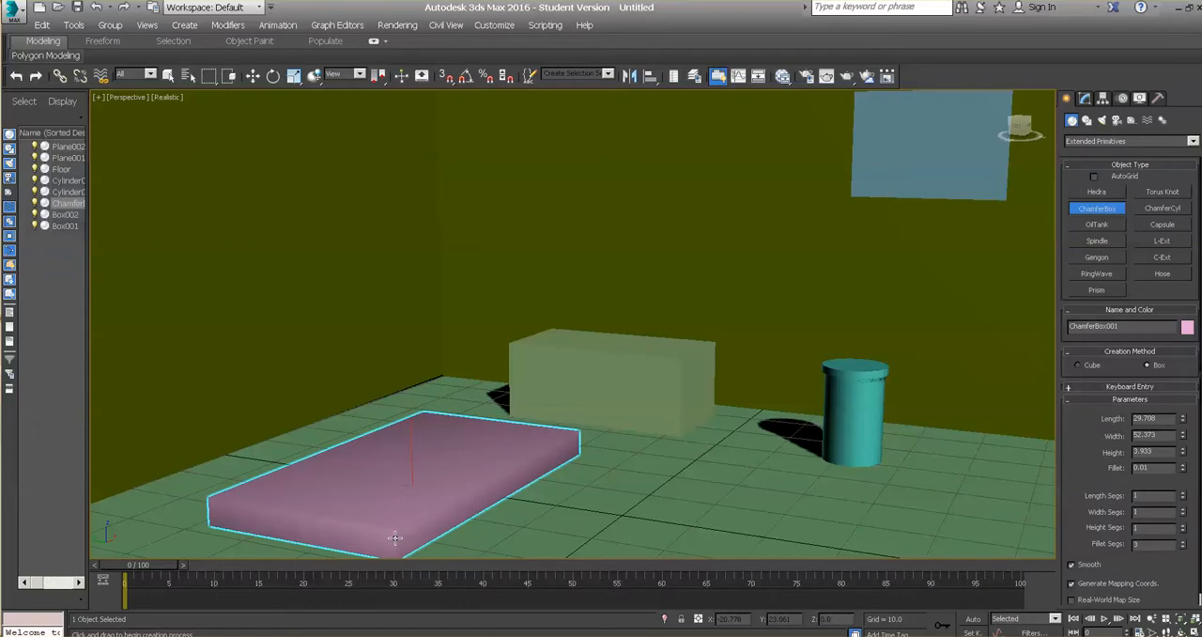
click(396, 538)
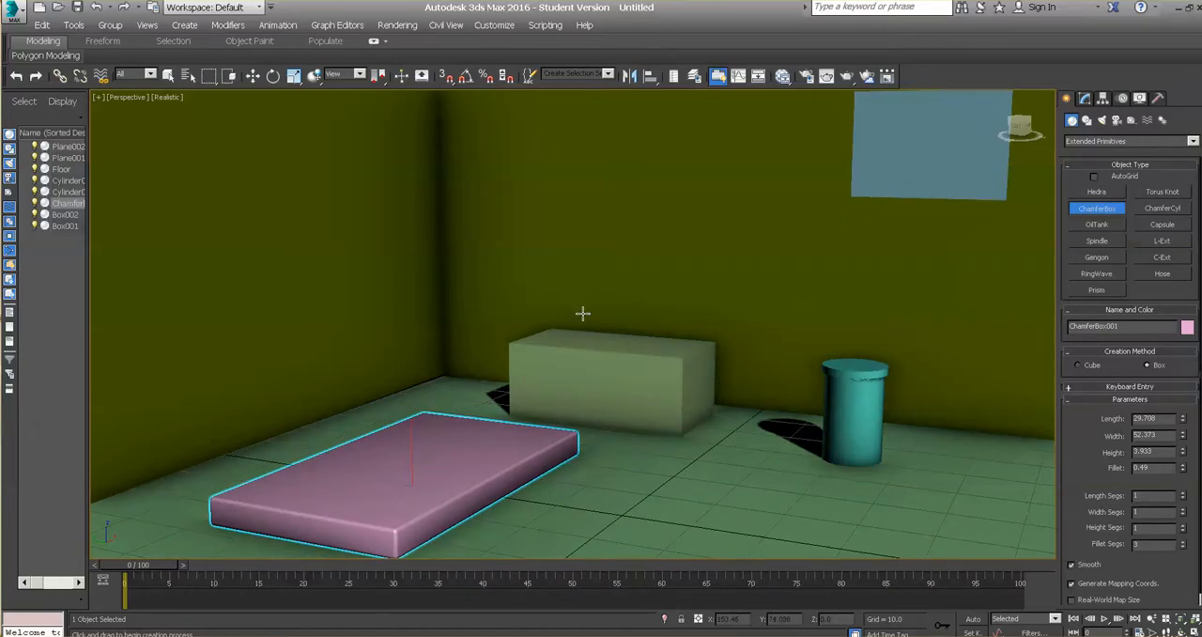
Step: Clone the chamfer box as a Copy, raise the clone to about Z 3.6 to stack it on the original, and select the Floor
click(253, 76)
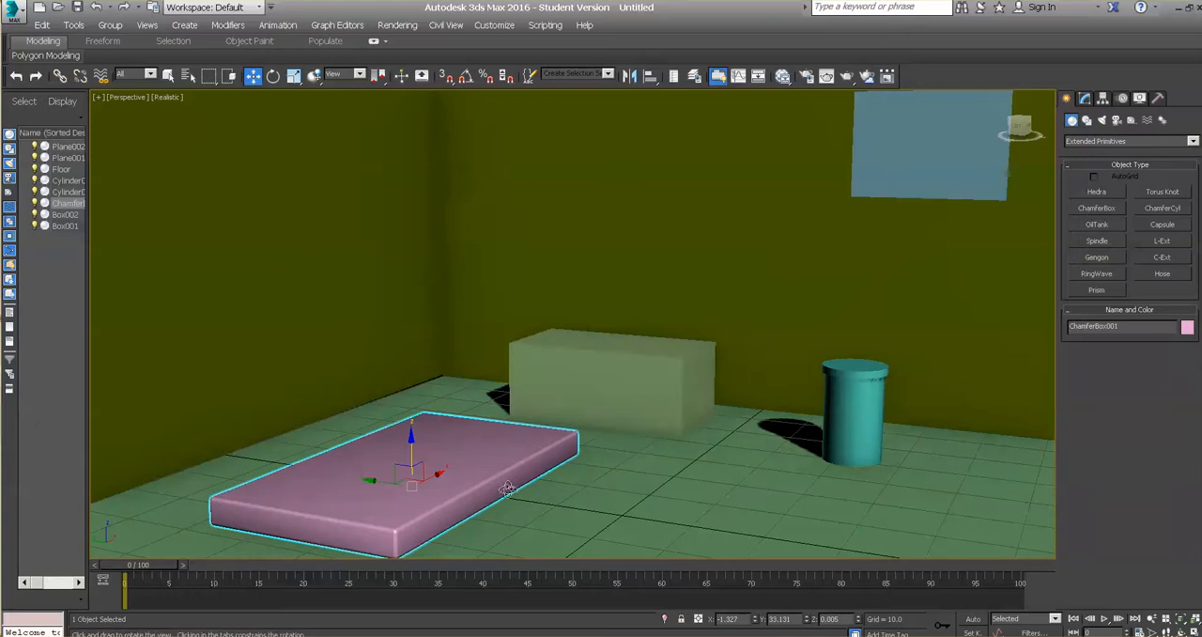
key(ctrl+r)
mouse_move(527, 427)
mouse_down()
mouse_move(510, 402)
mouse_move(501, 414)
mouse_move(564, 425)
mouse_move(521, 432)
mouse_up()
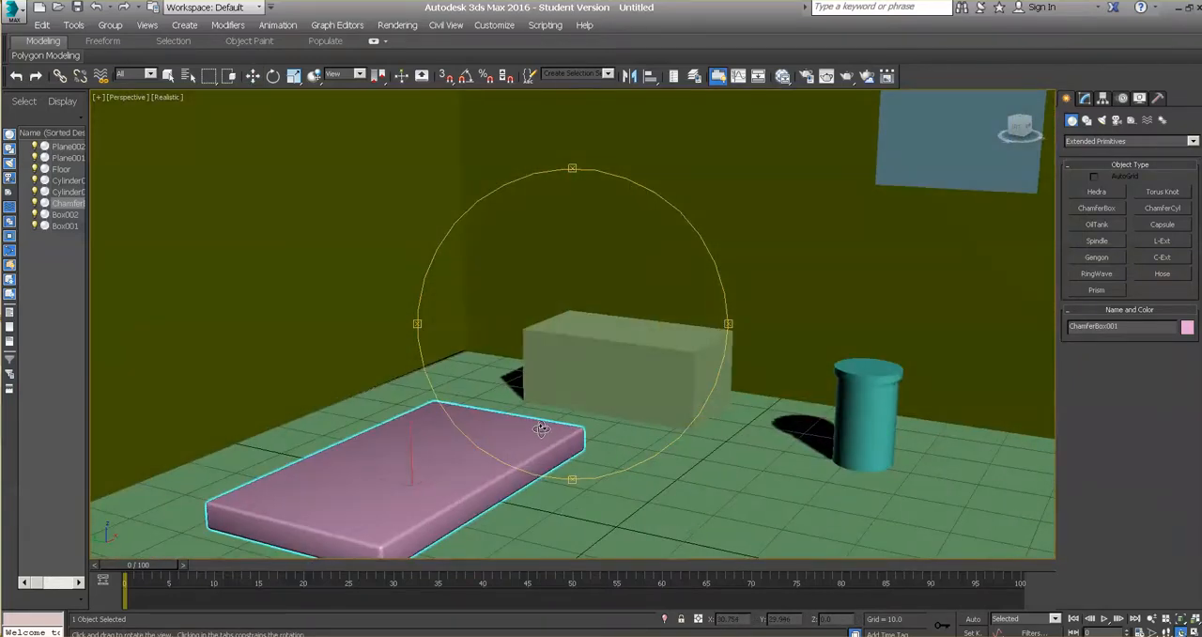
key(w)
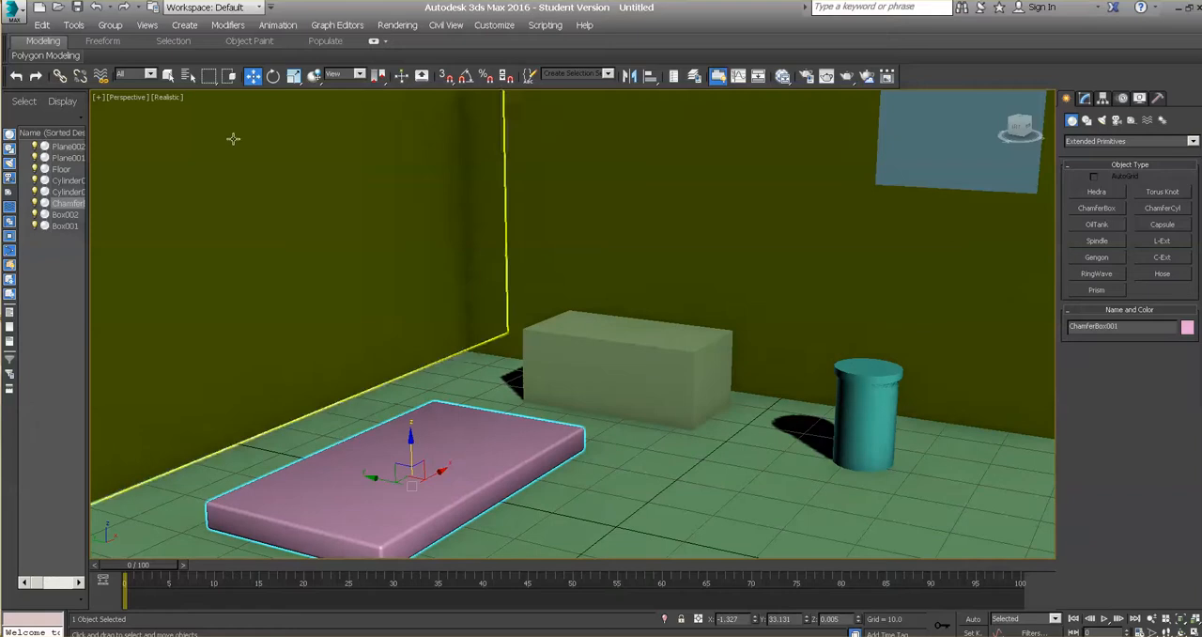
click(71, 26)
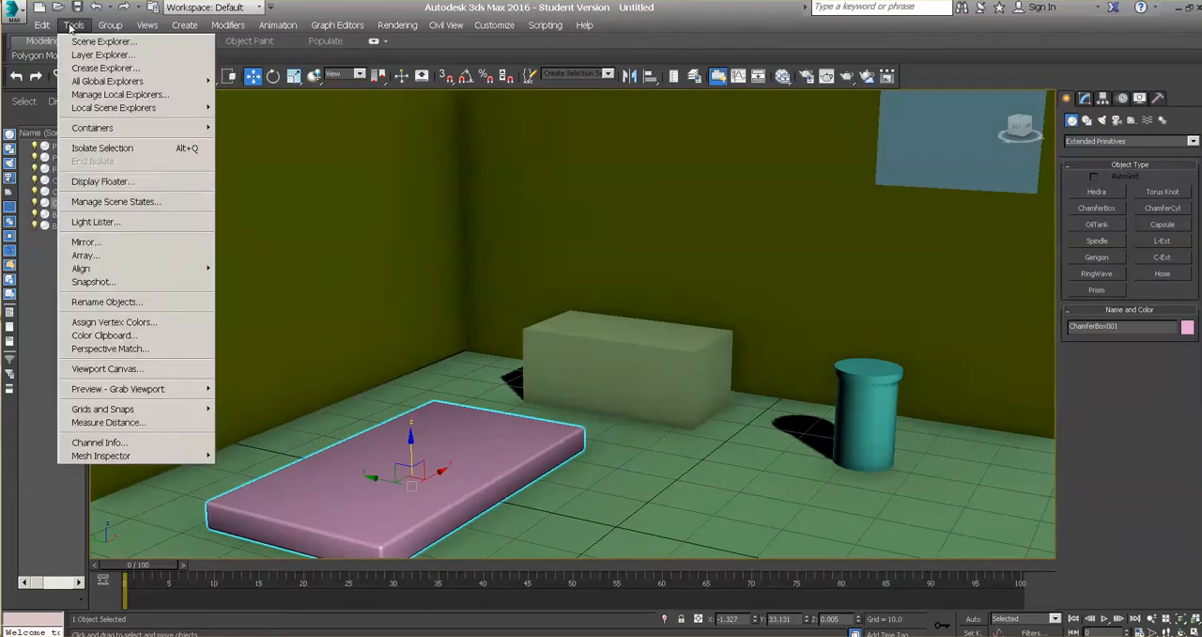
mouse_move(46, 28)
click(55, 124)
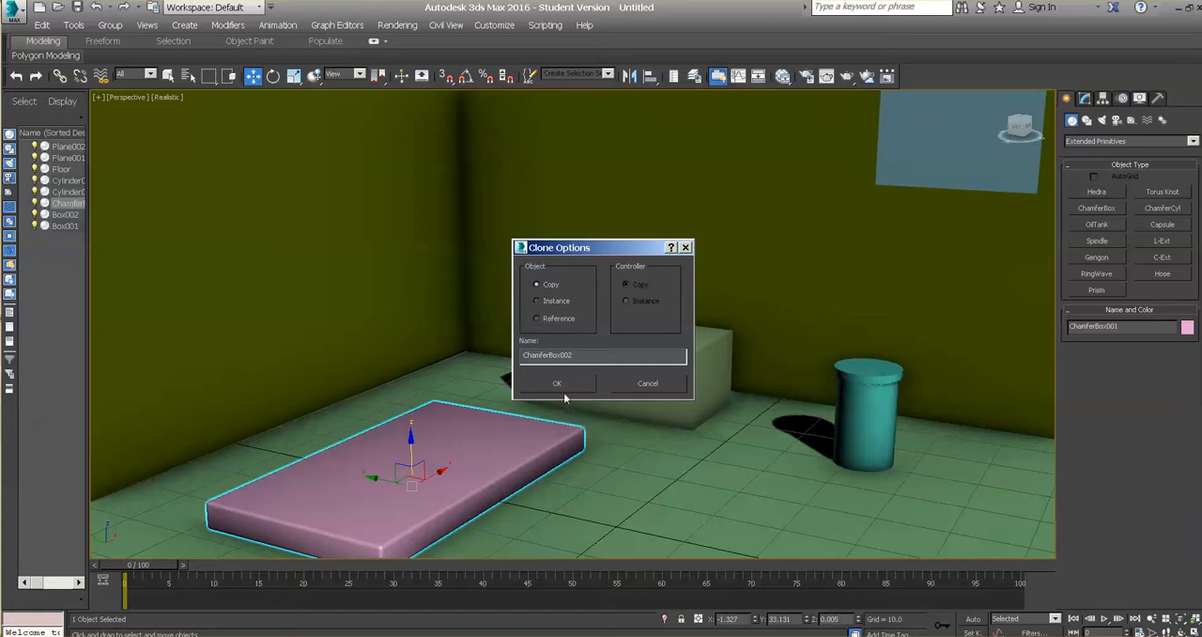
click(558, 383)
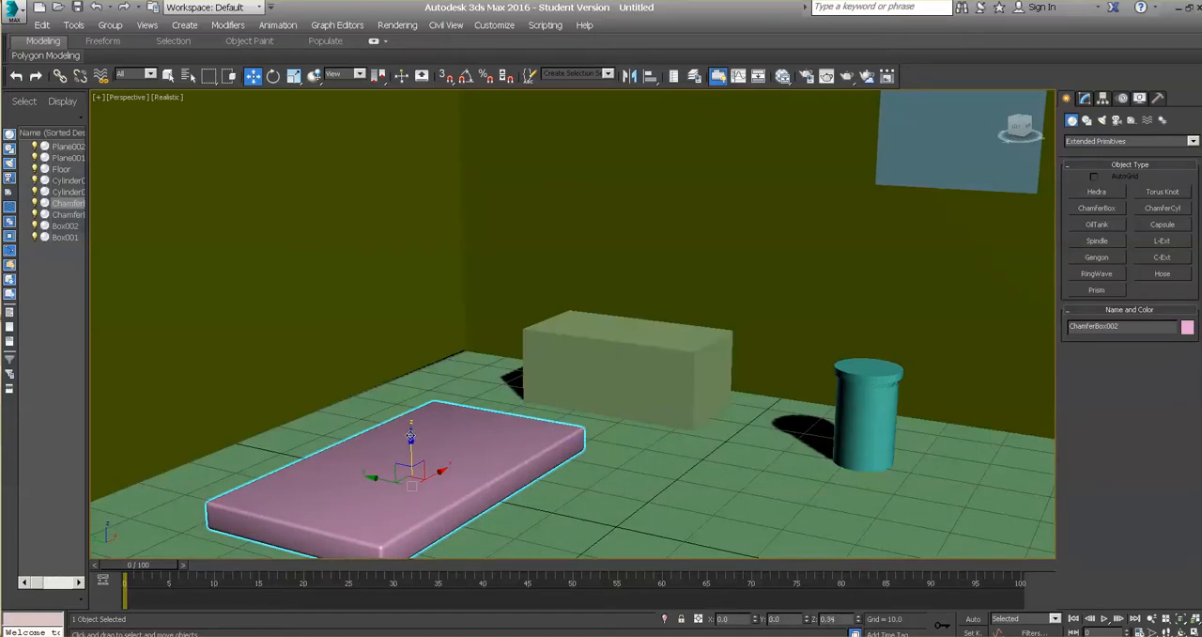
drag(410, 435, 408, 416)
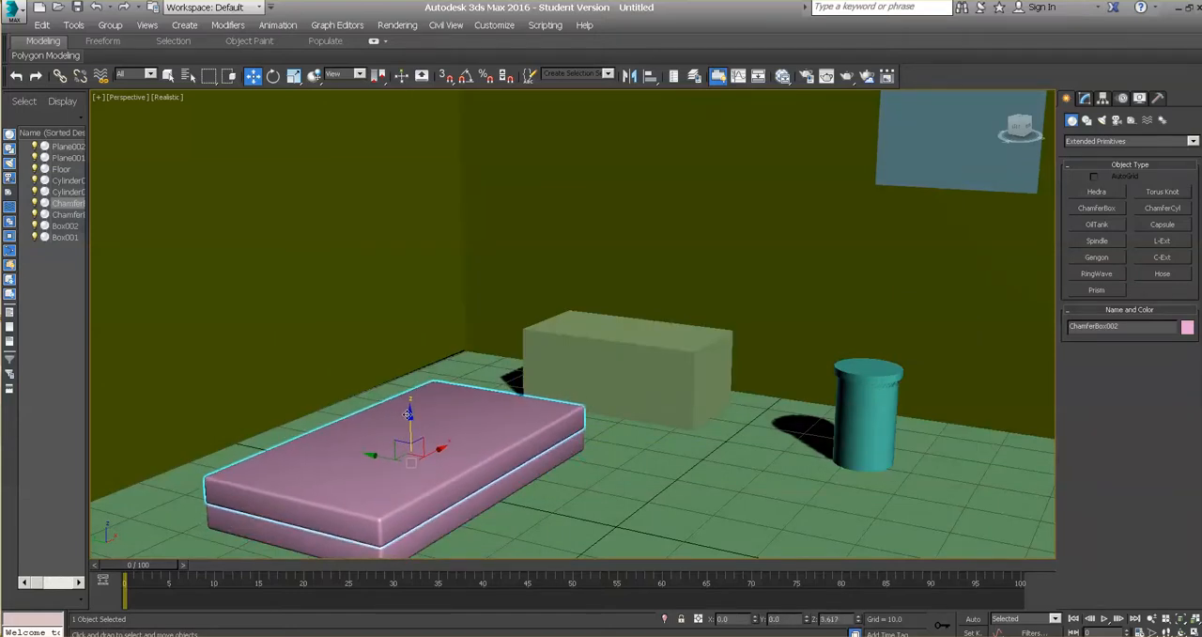
click(585, 498)
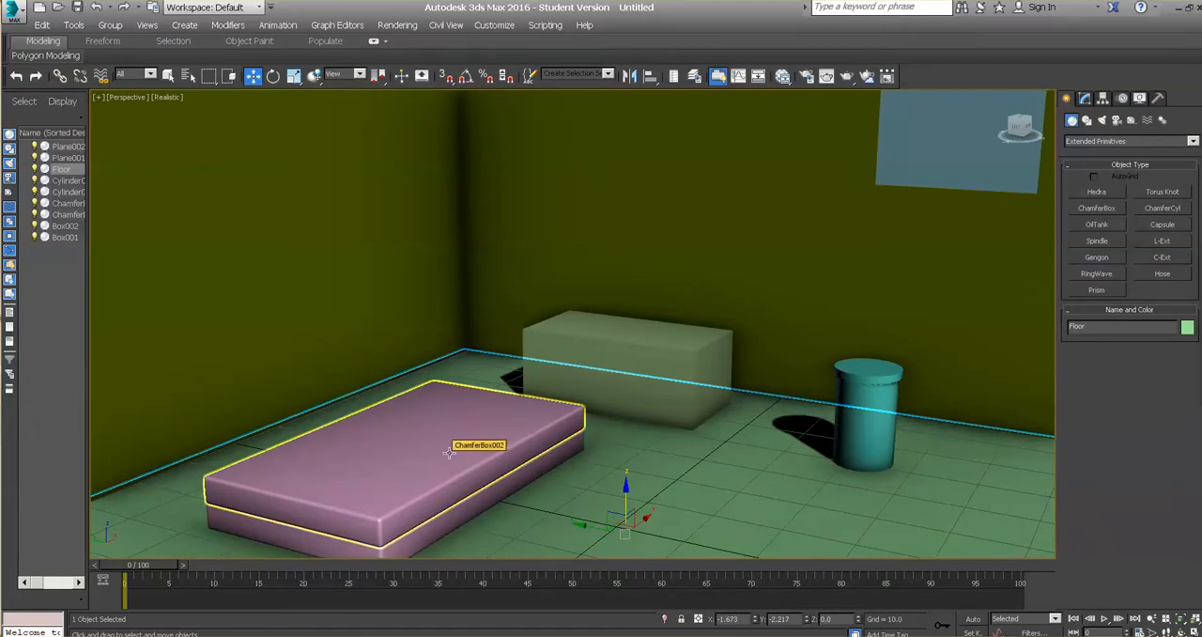
Step: Clone the Floor plane as a Copy named BedFrame
click(41, 25)
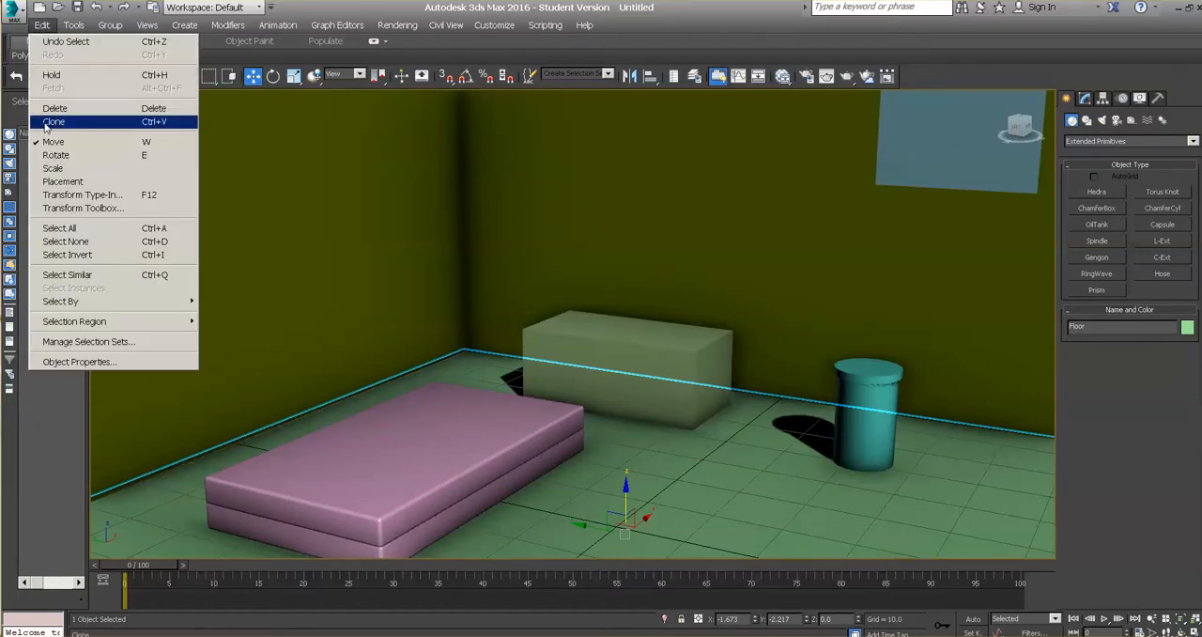
click(49, 122)
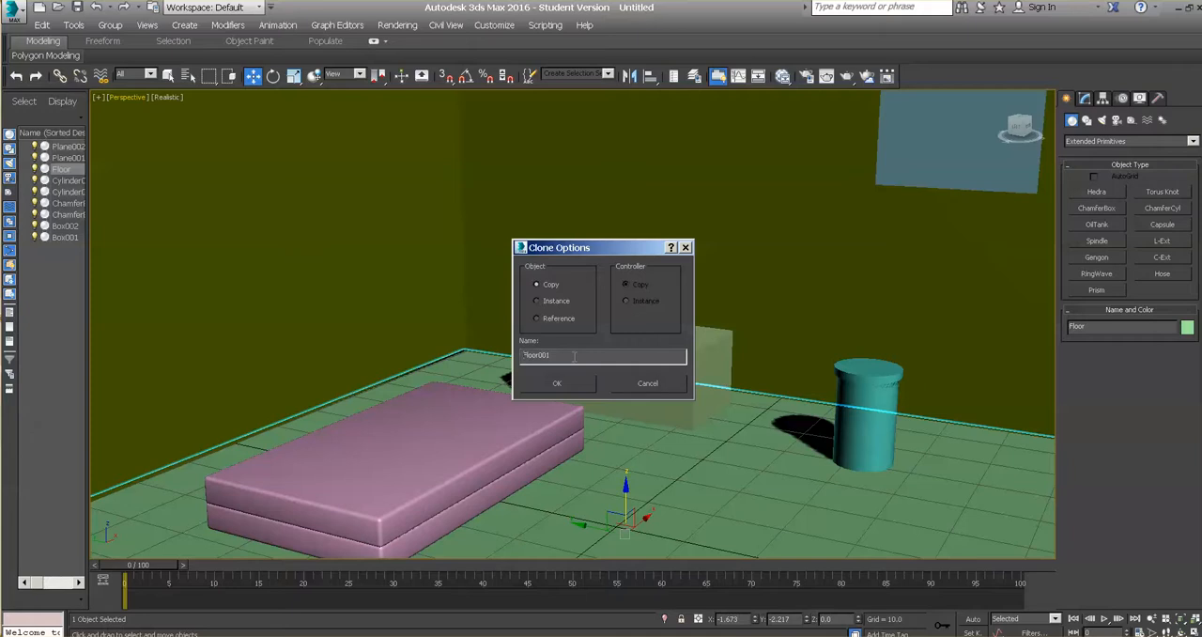
drag(574, 356, 525, 353)
key(BackSpace)
click(557, 383)
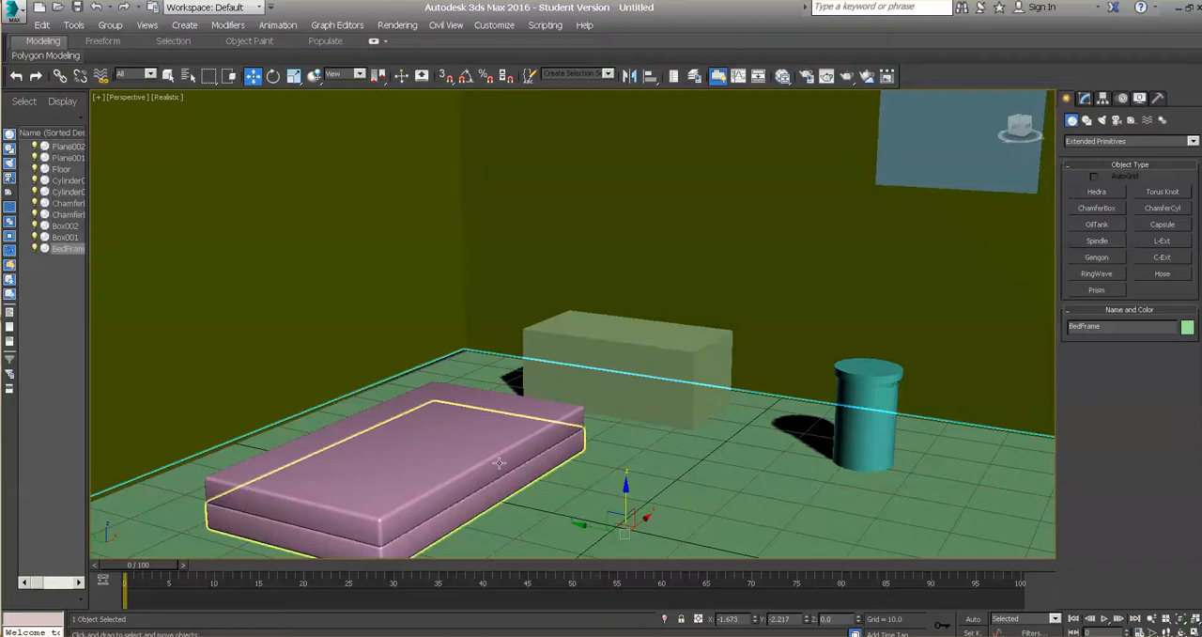
Step: Try raising both stacked chamfer boxes off the floor, the lower one to about Z 7.2, and undo the moves
click(554, 439)
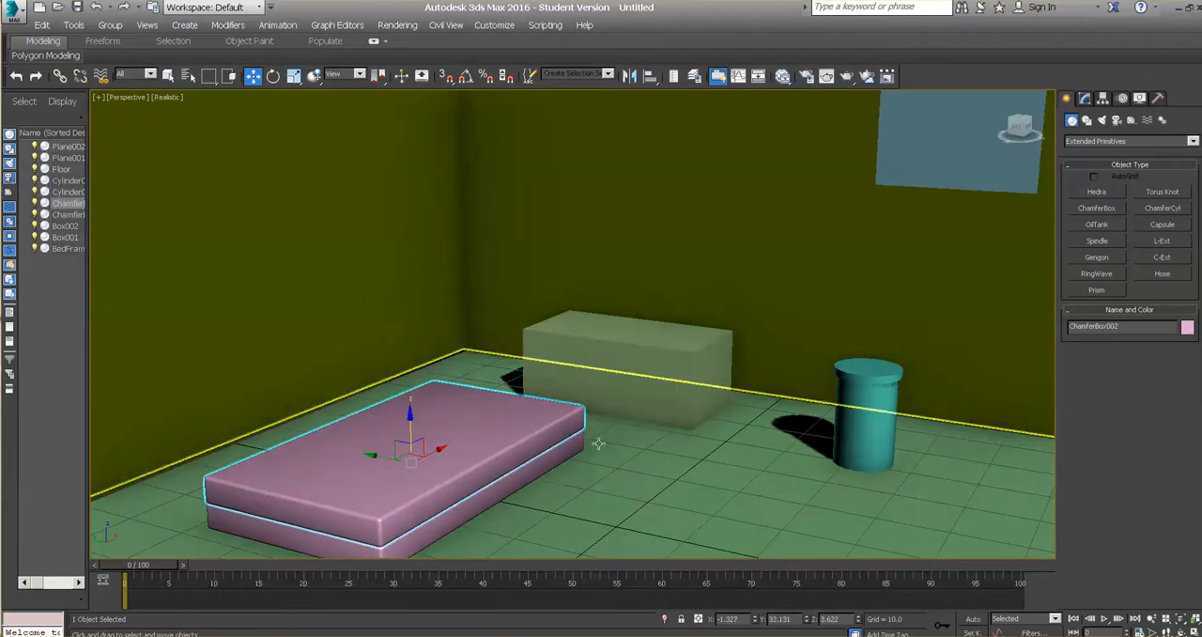
drag(410, 413, 410, 376)
click(452, 489)
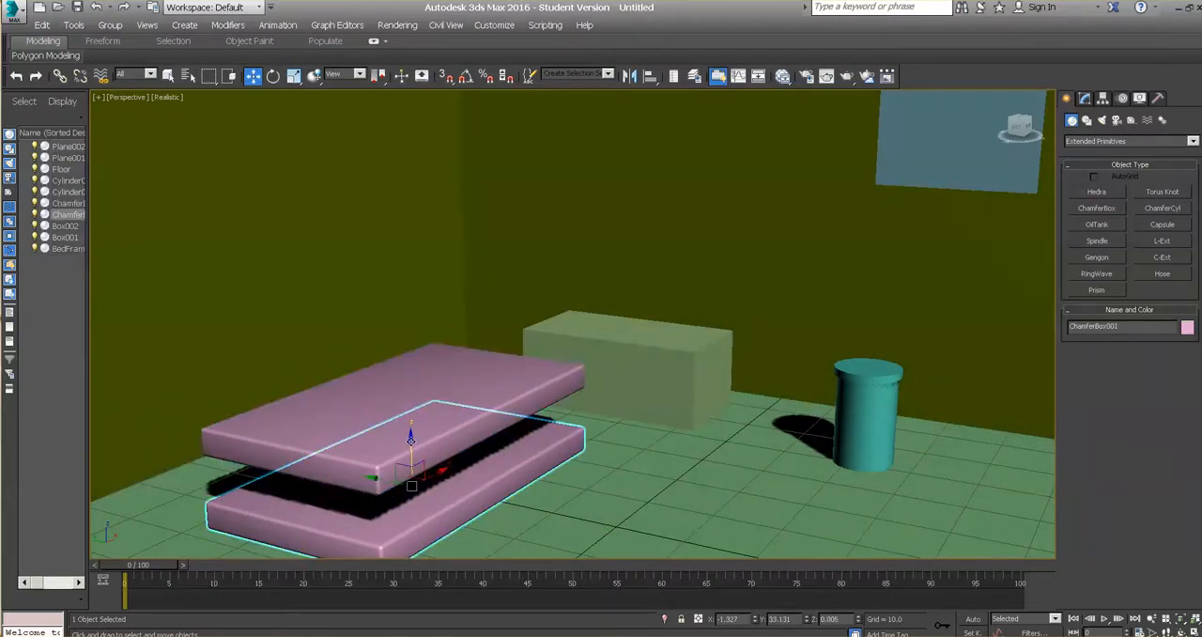
drag(410, 434, 409, 394)
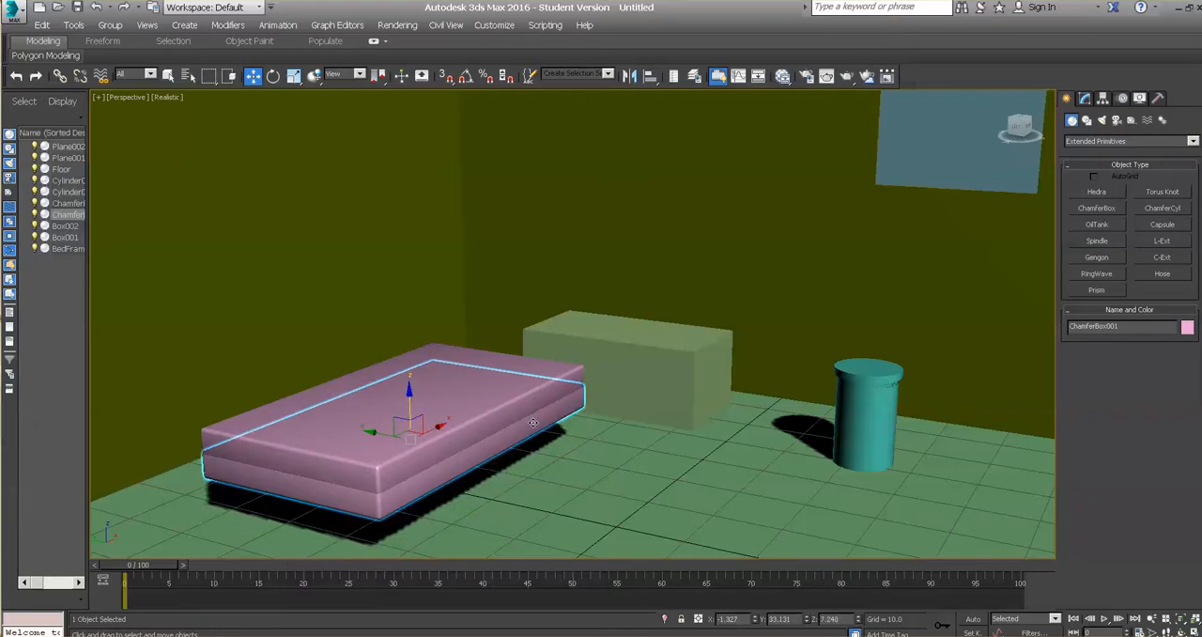
key(ctrl+z)
key(ctrl+z)
key(ctrl+z)
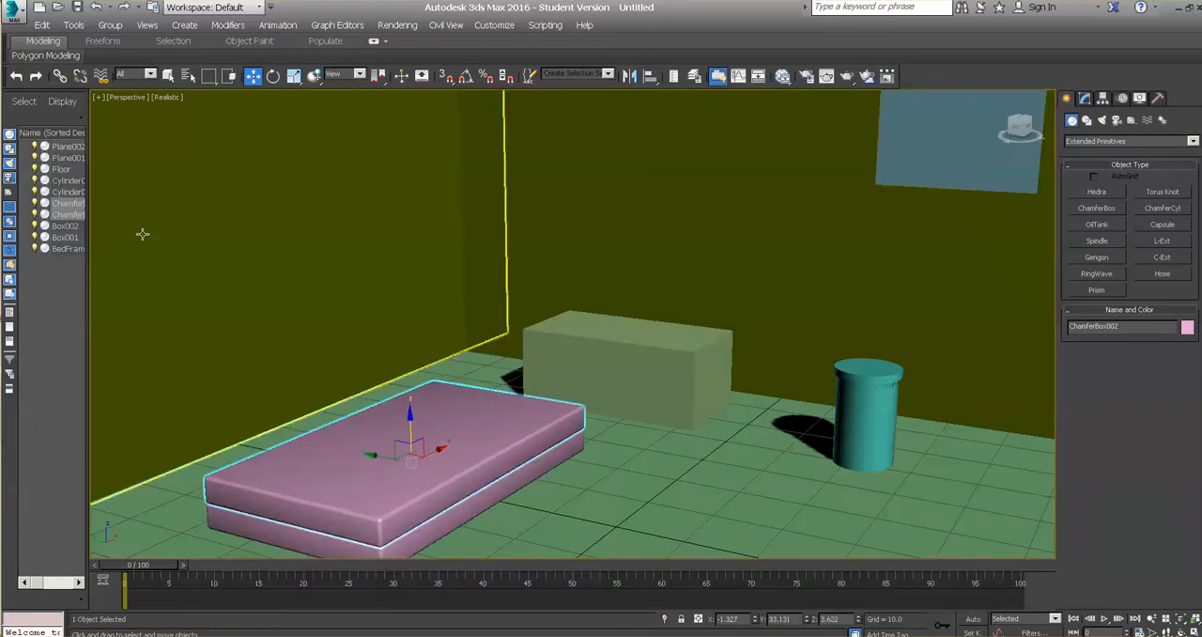
Step: Clone the lower chamfer box as a Copy named BedBase and move it along Y to about 0.07, beside the stacked boxes
click(473, 518)
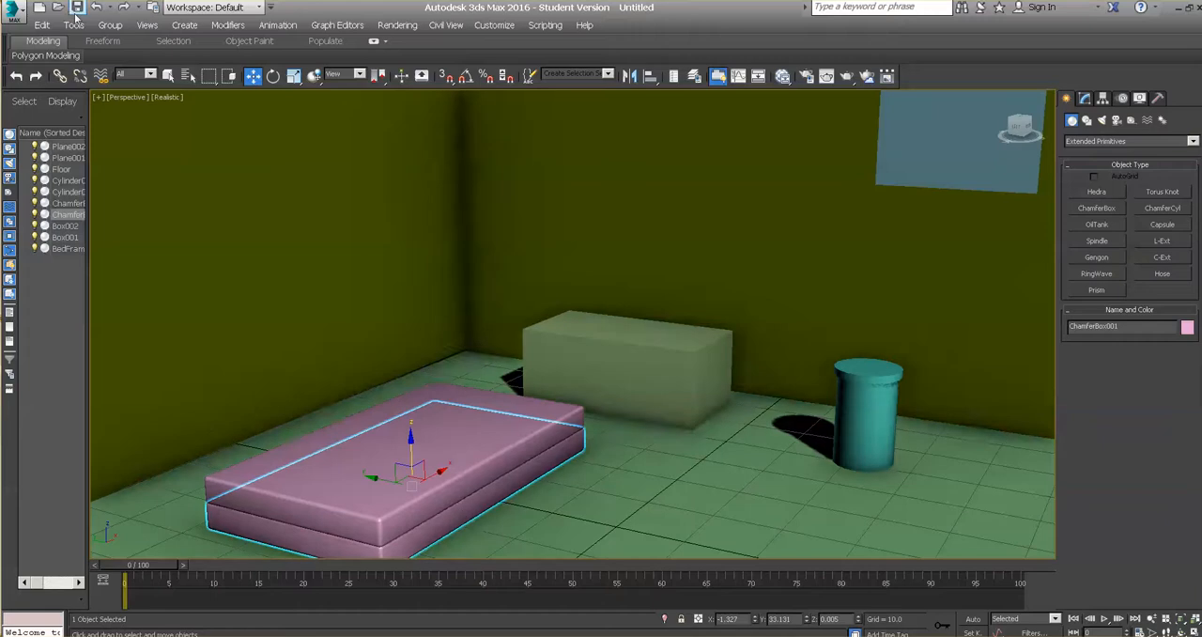
click(42, 24)
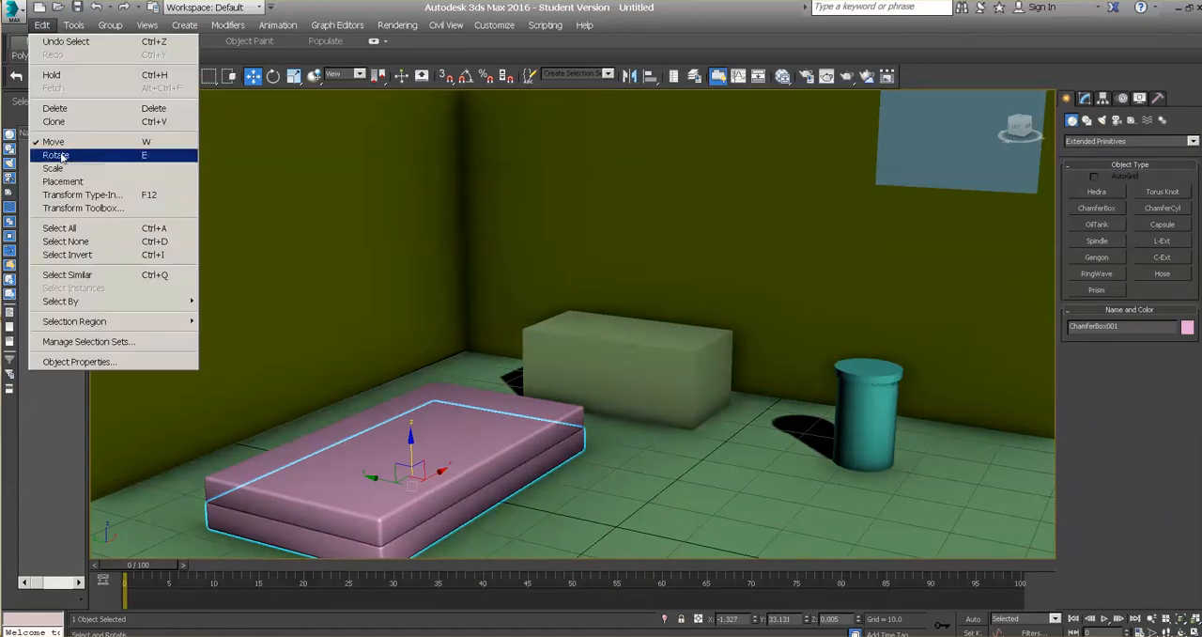
click(55, 122)
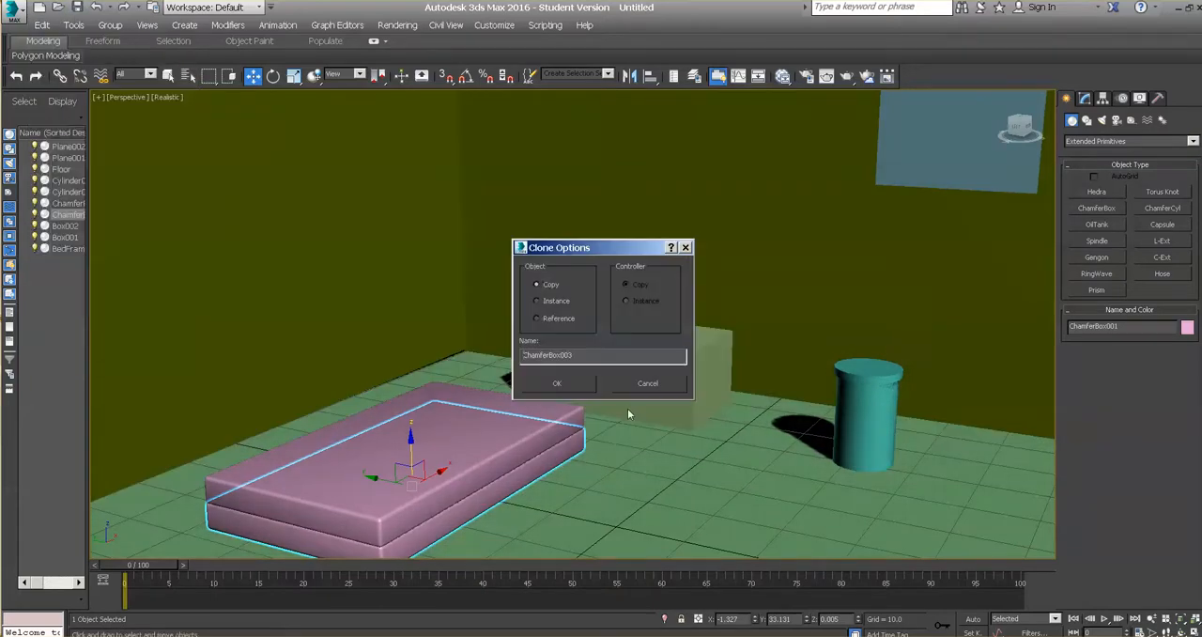
double_click(589, 356)
text(BedBase)
click(557, 382)
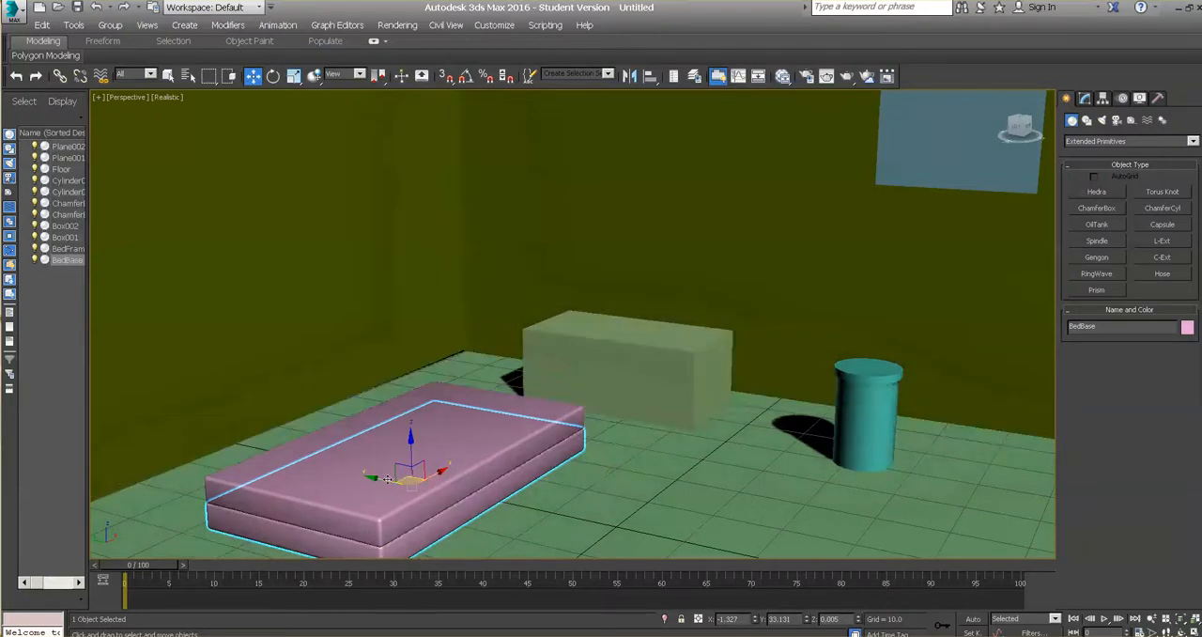
mouse_move(374, 479)
mouse_down()
mouse_move(569, 522)
mouse_move(575, 540)
mouse_up()
middle_drag(735, 537, 742, 478)
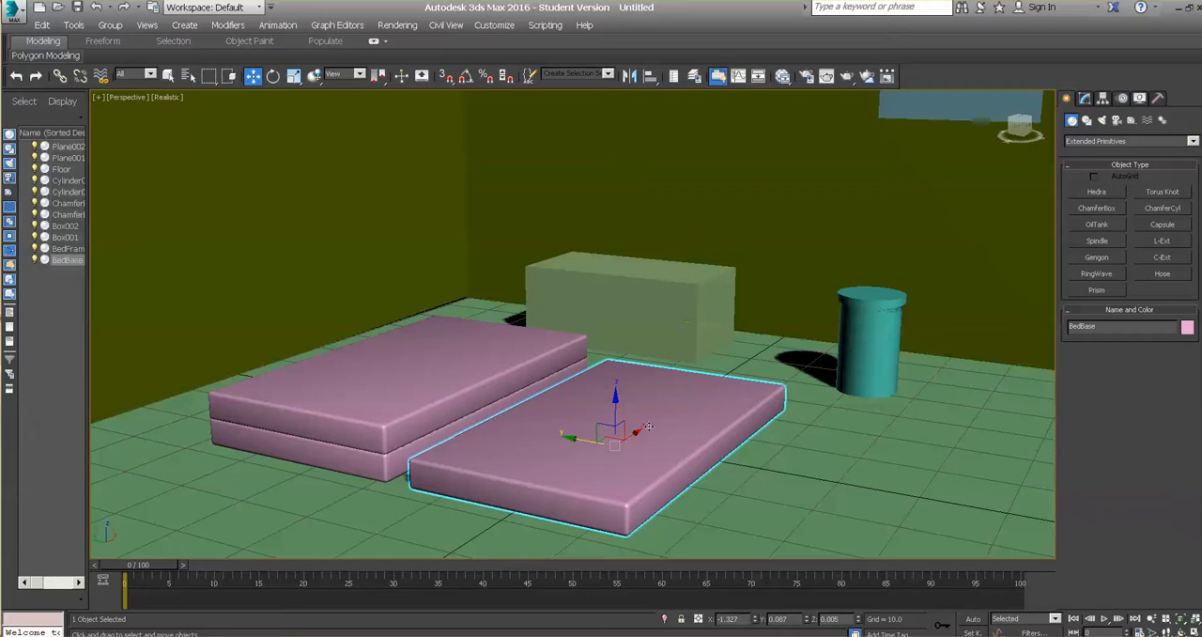
Step: Scale BedBase uniformly to about 107%, and flatten its Z scale to about 64%
click(294, 76)
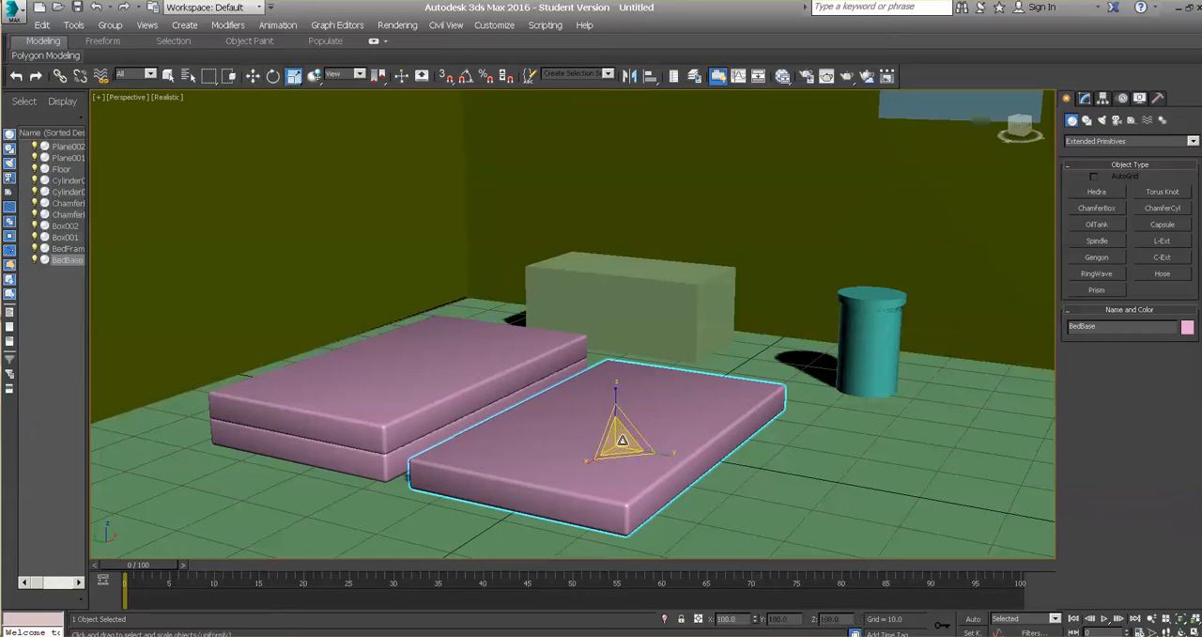
drag(620, 442, 620, 432)
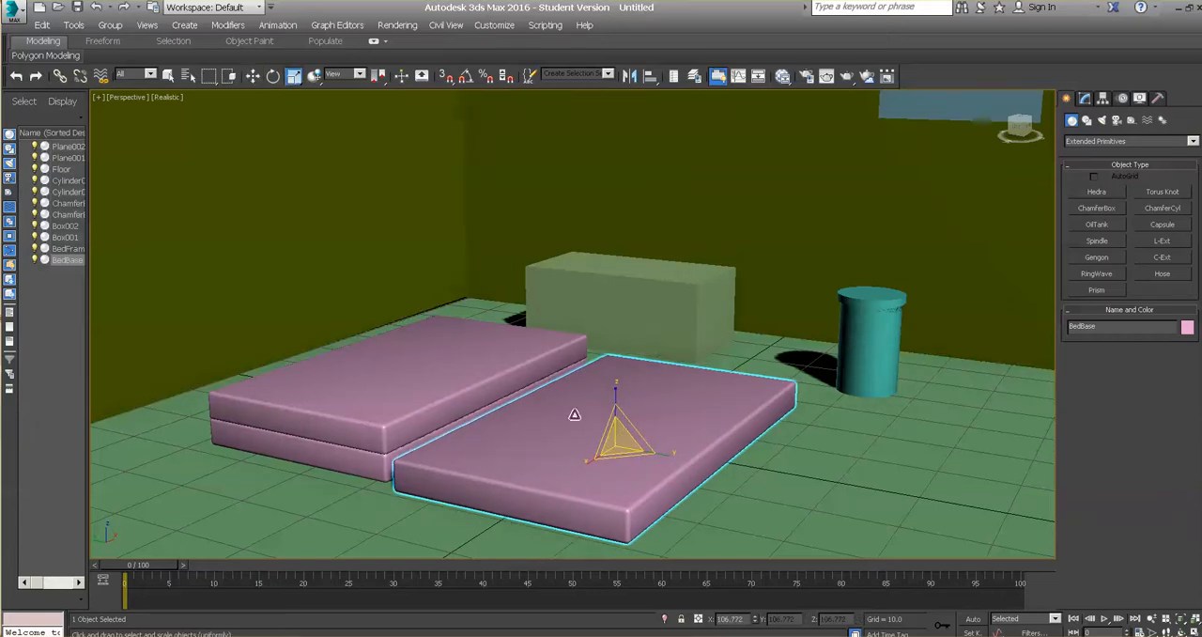
drag(616, 388, 618, 419)
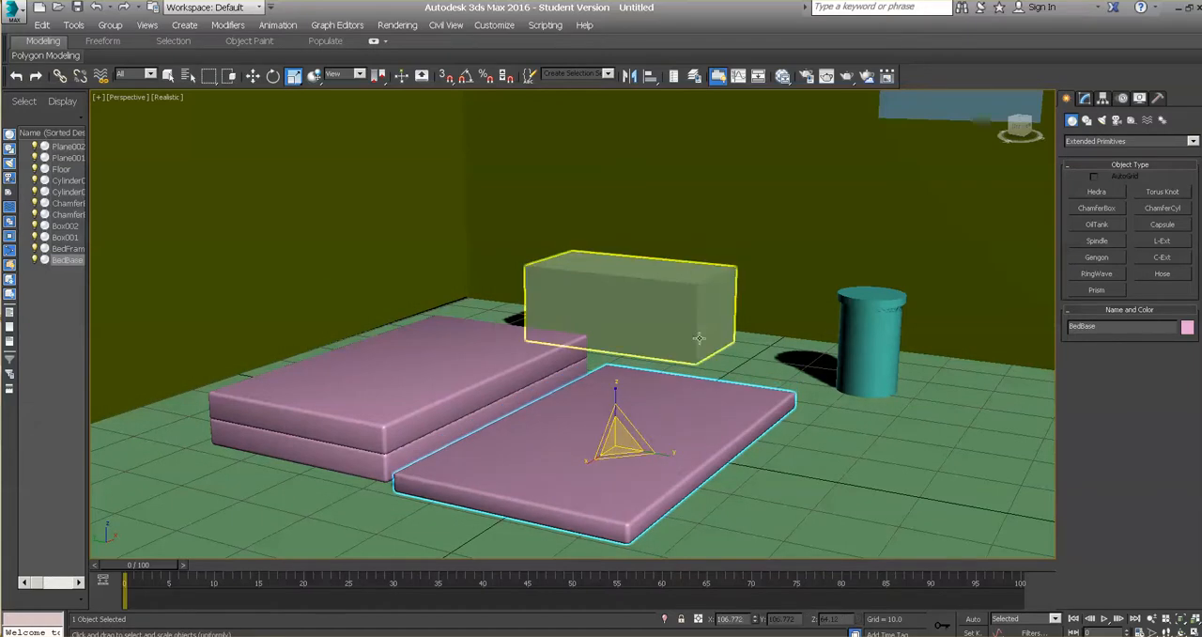
Step: Set BedBase's fillet segments to 44 and its fillet to 0 to give it sharp edges
click(1086, 98)
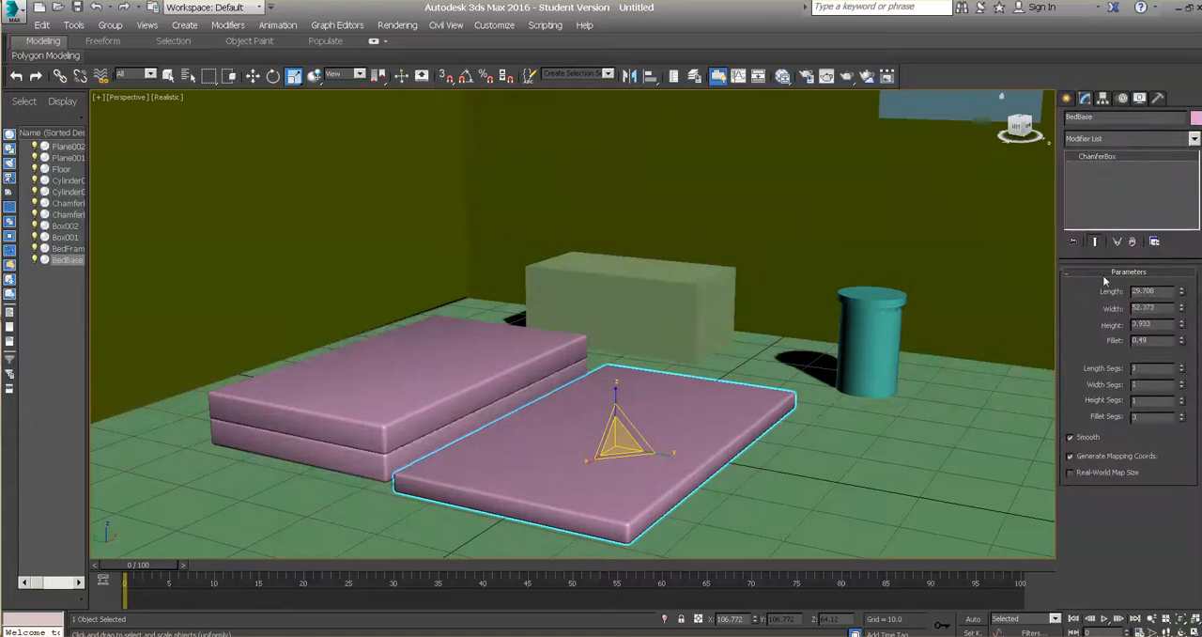
click(1182, 419)
drag(1181, 421, 1182, 393)
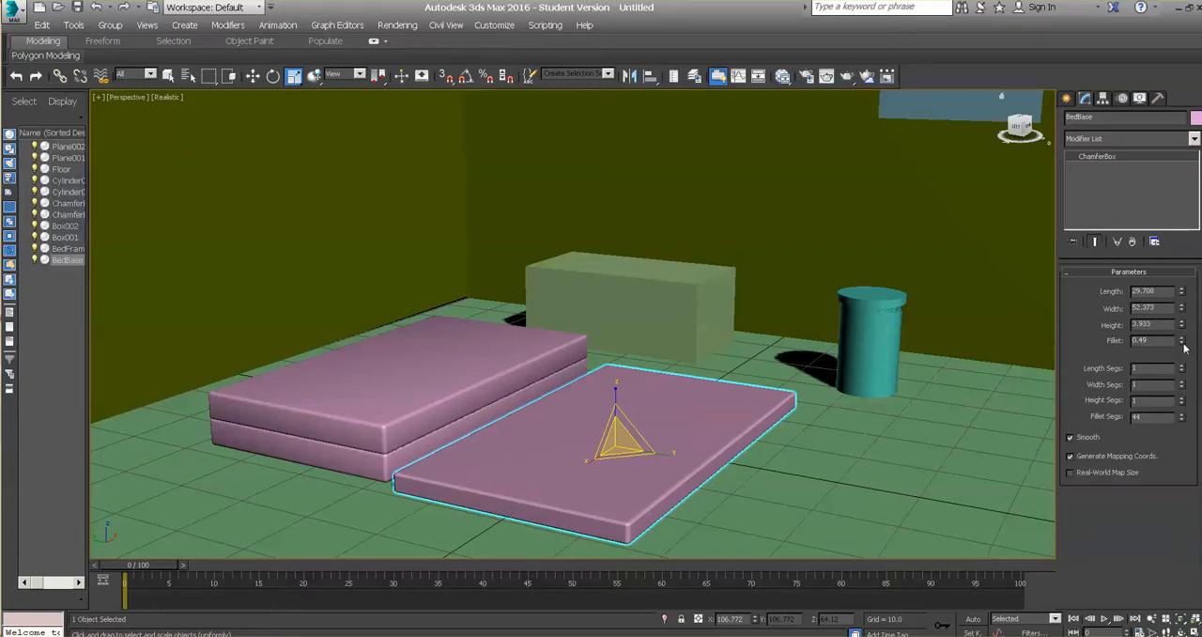
drag(1183, 343, 1182, 370)
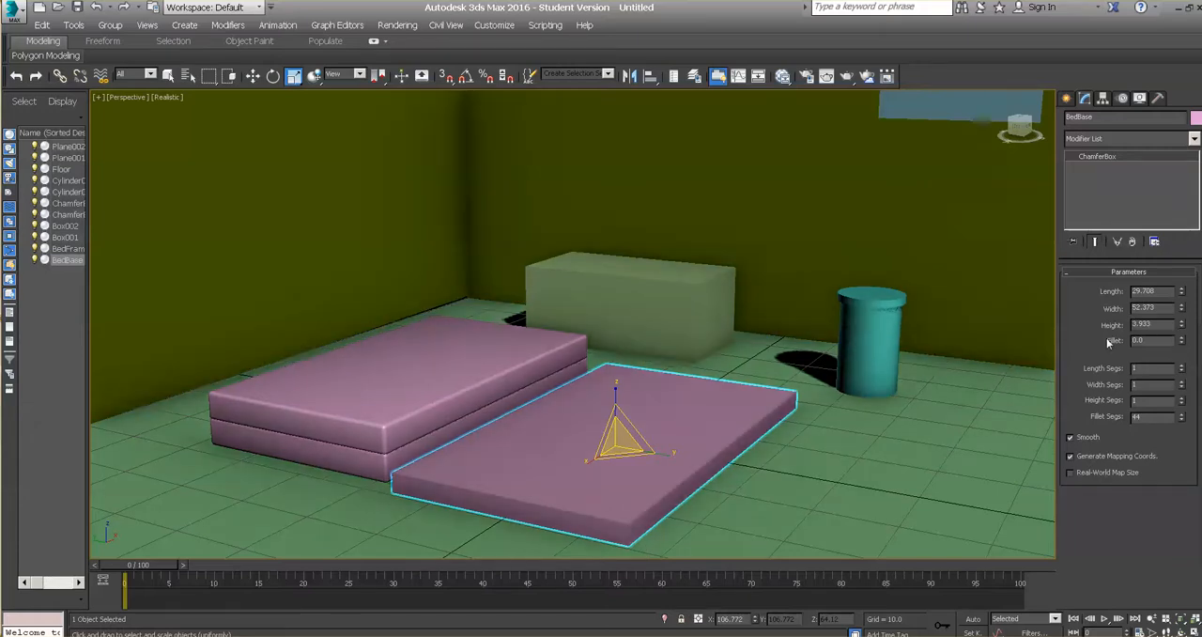
Step: Move BedBase back under the bed to about X -0.4, Y 33.8, and deselect it by selecting the Floor
click(253, 76)
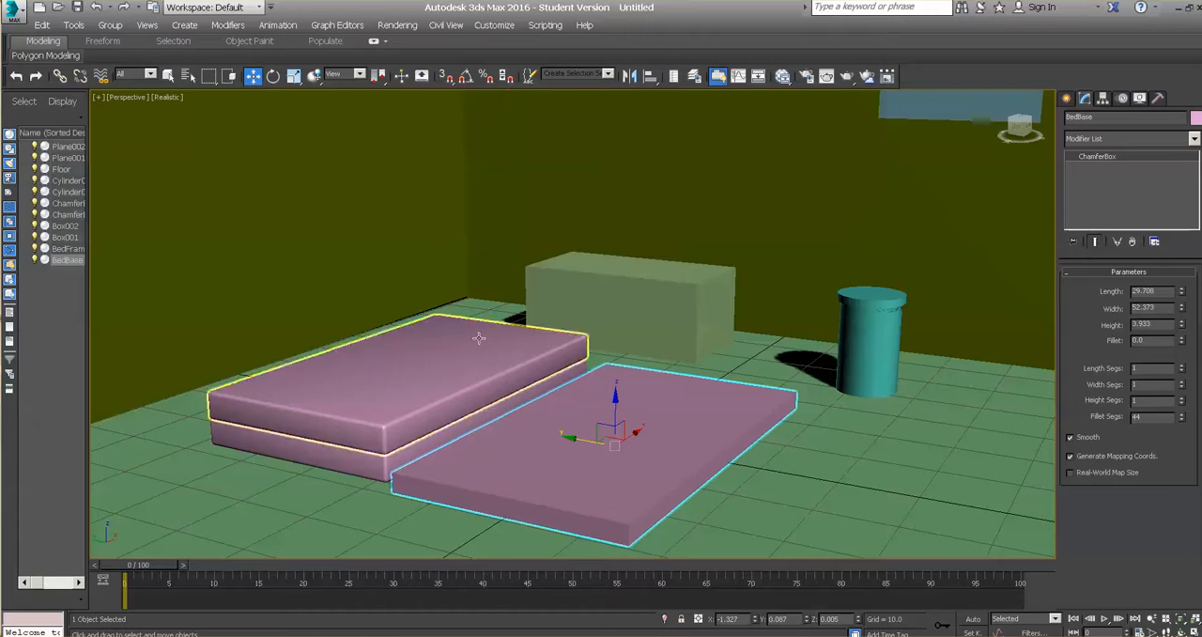
drag(572, 437, 446, 394)
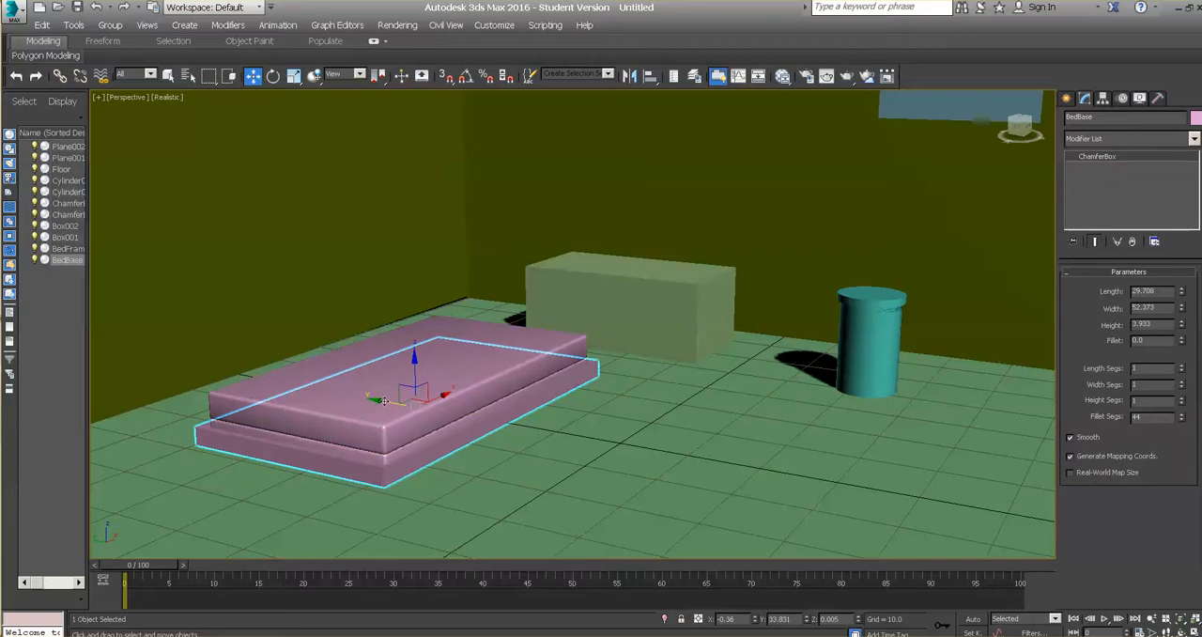
click(705, 523)
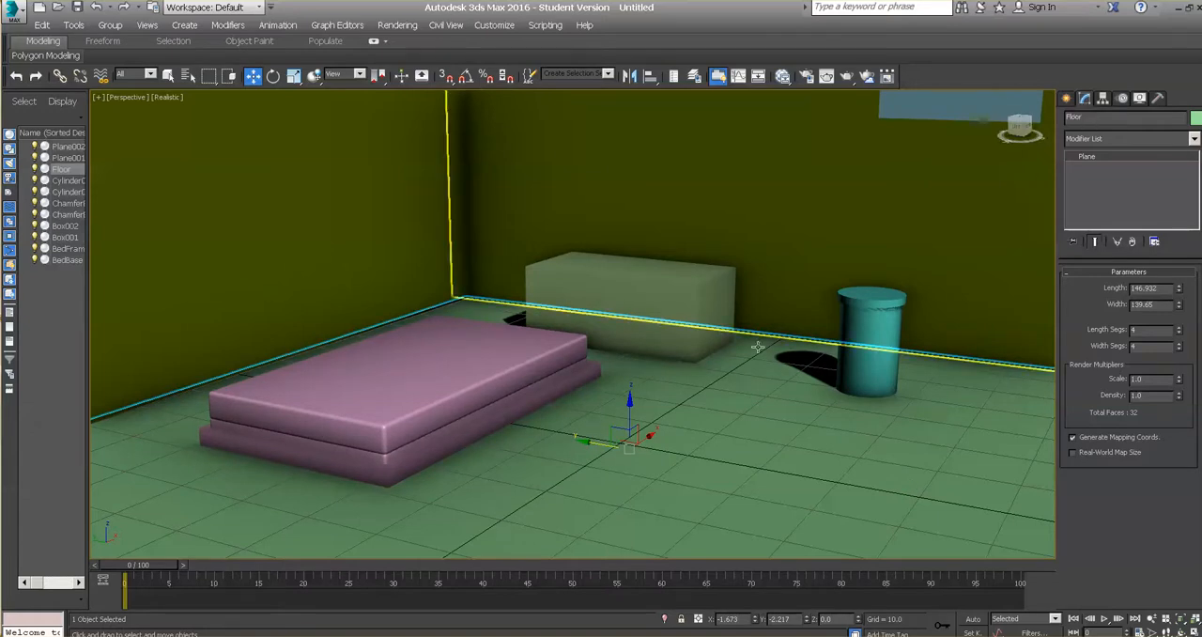
Step: Change the object color of the box against the back wall to dark blue, and deselect it by selecting the Floor
click(684, 292)
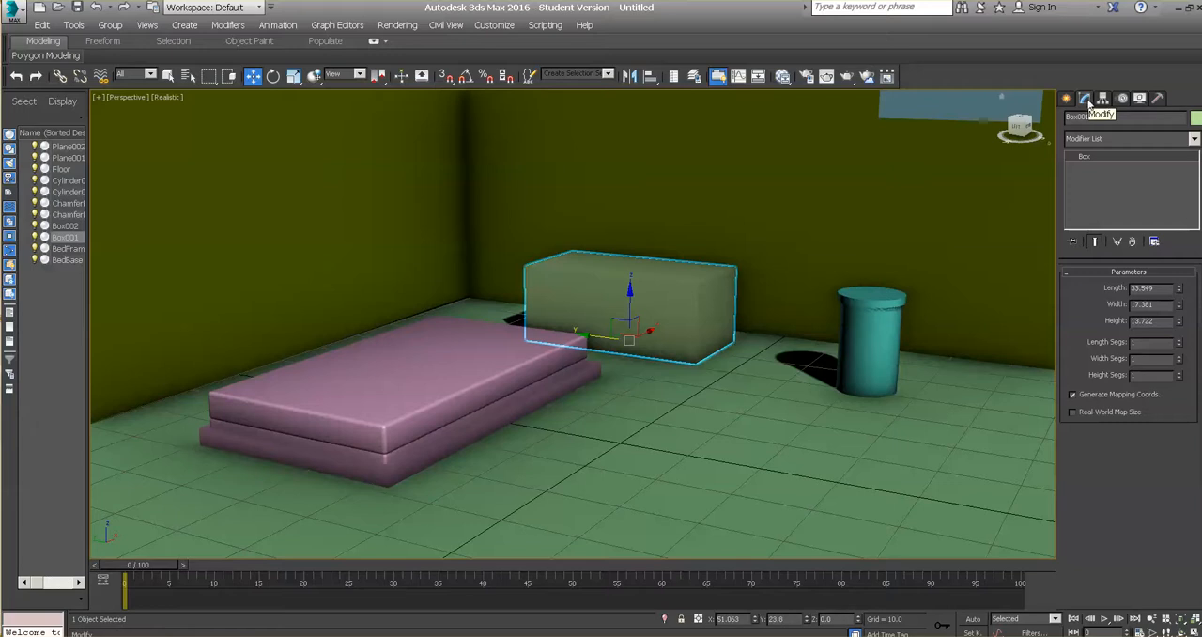
click(1197, 118)
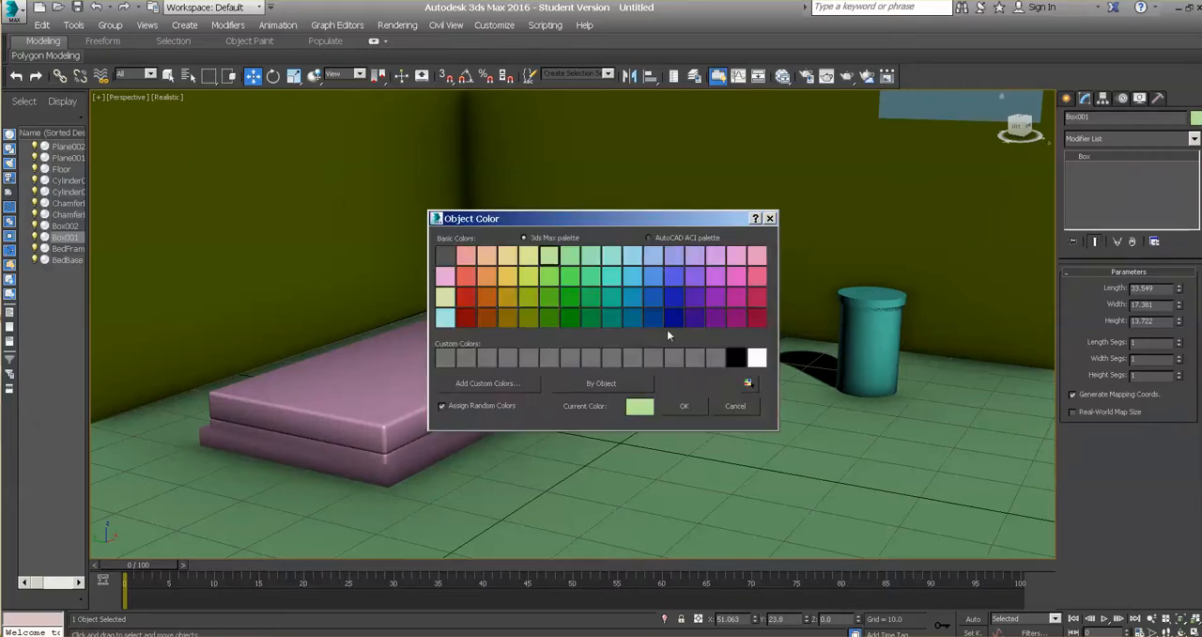
click(673, 317)
click(682, 408)
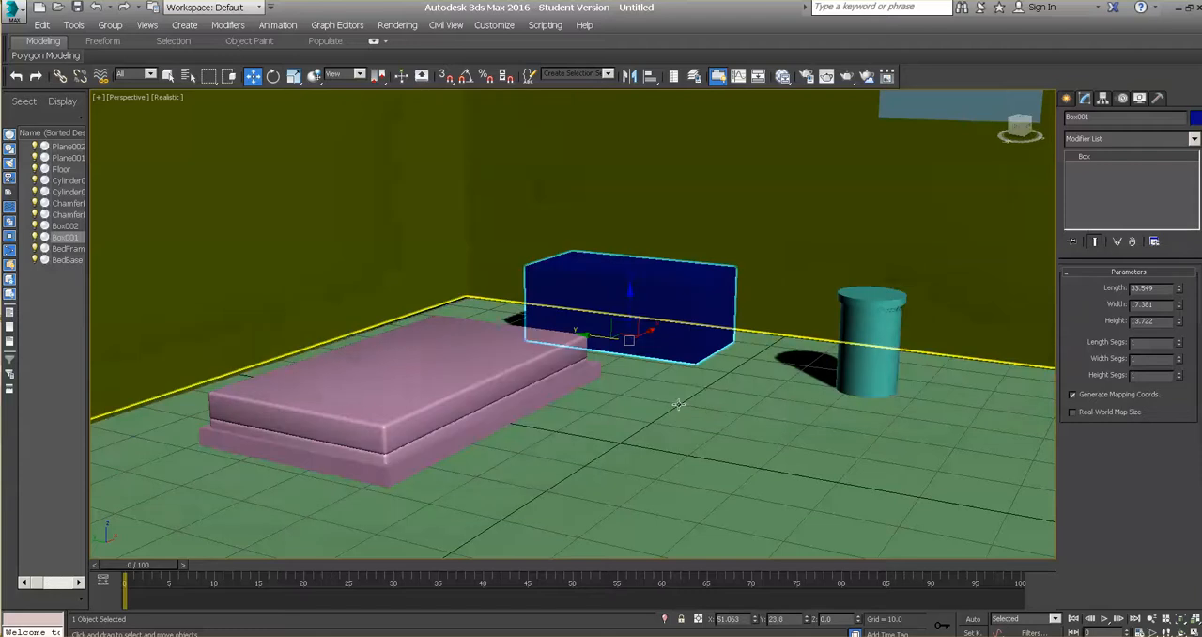
click(772, 508)
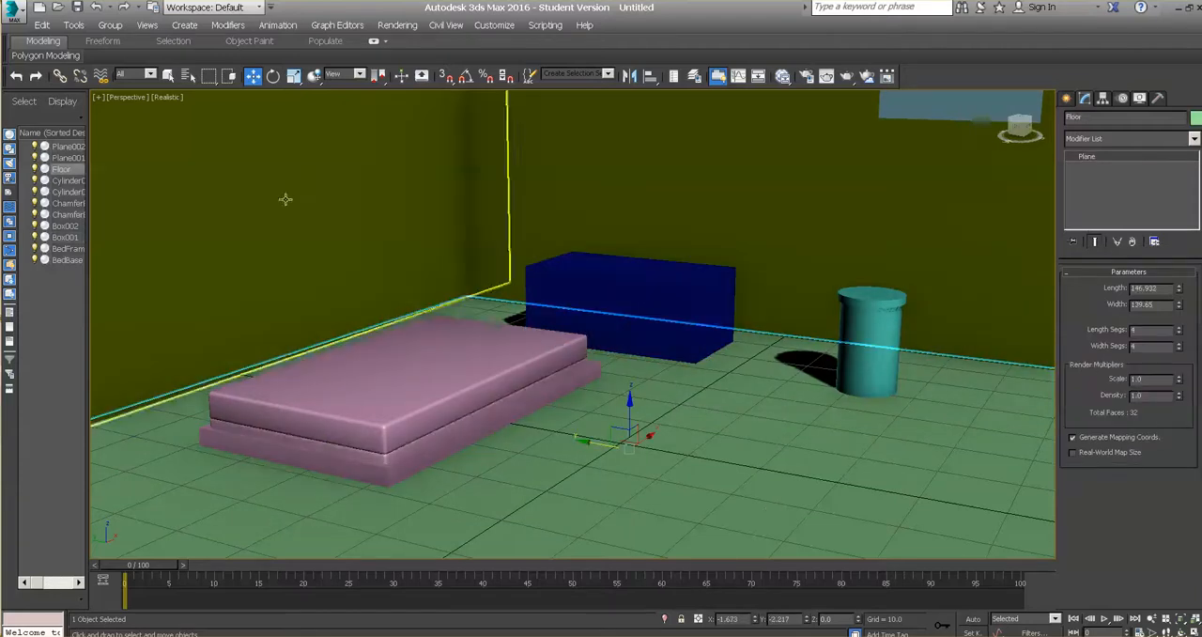
click(20, 11)
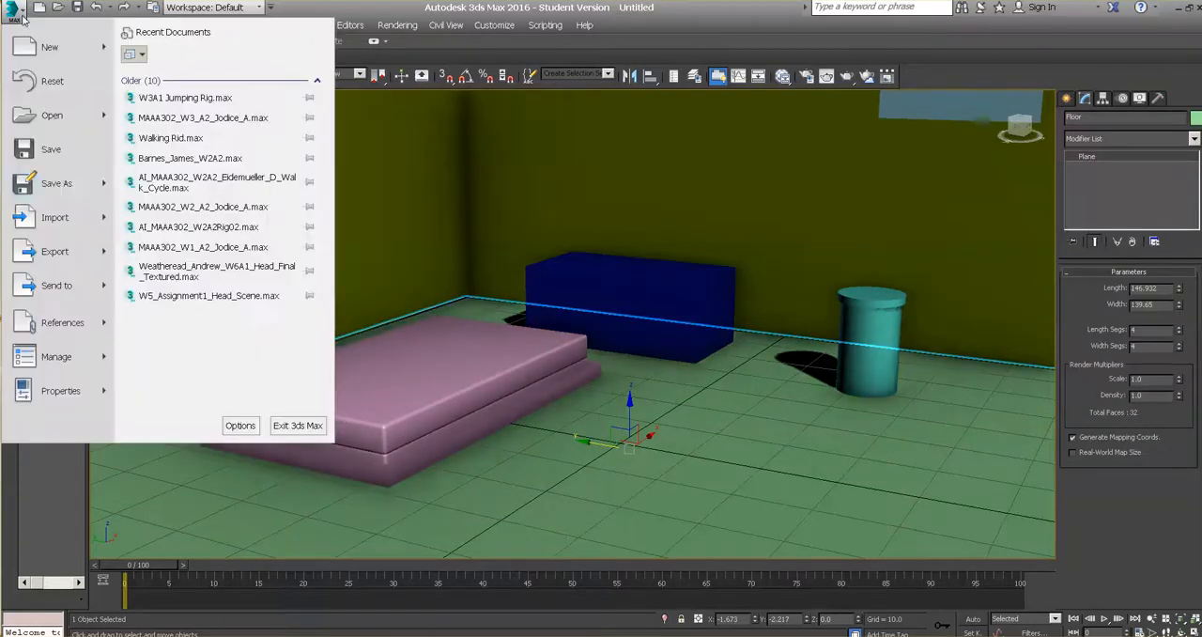
mouse_move(59, 184)
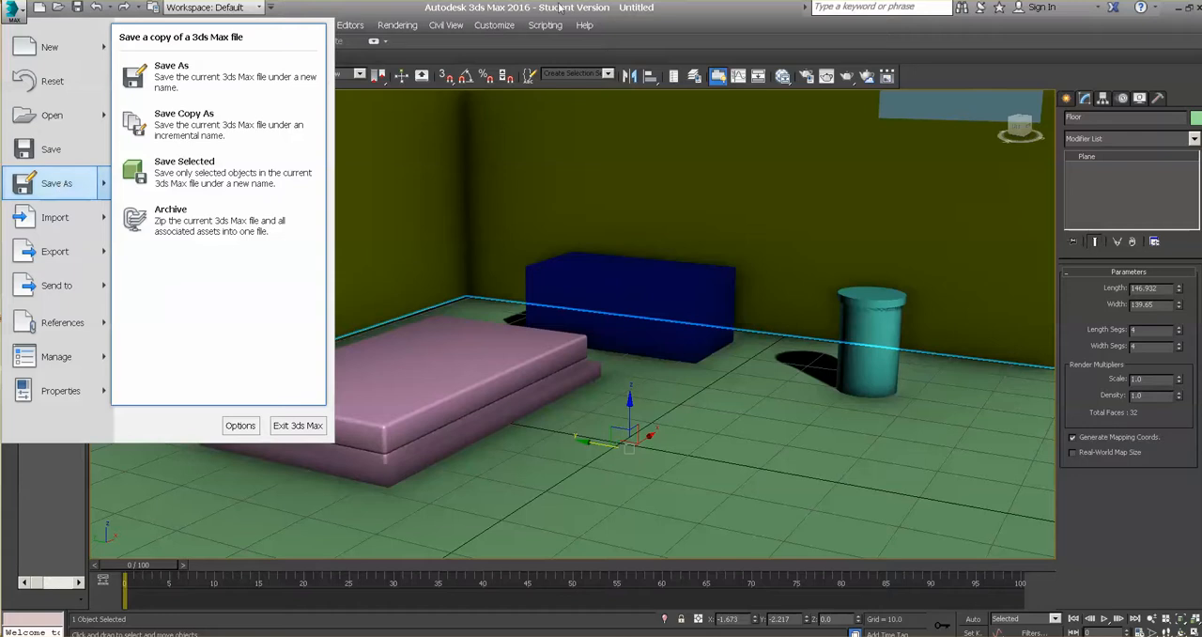
click(680, 45)
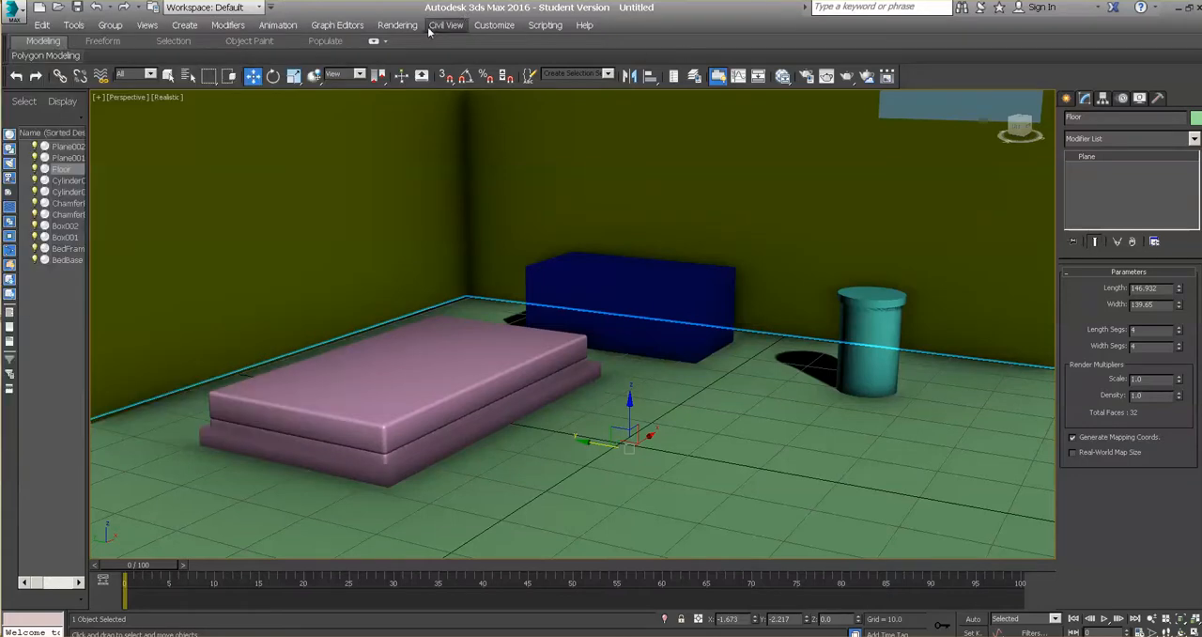
Step: Select the wall plane beside the bed and render the Perspective view of the room
click(426, 194)
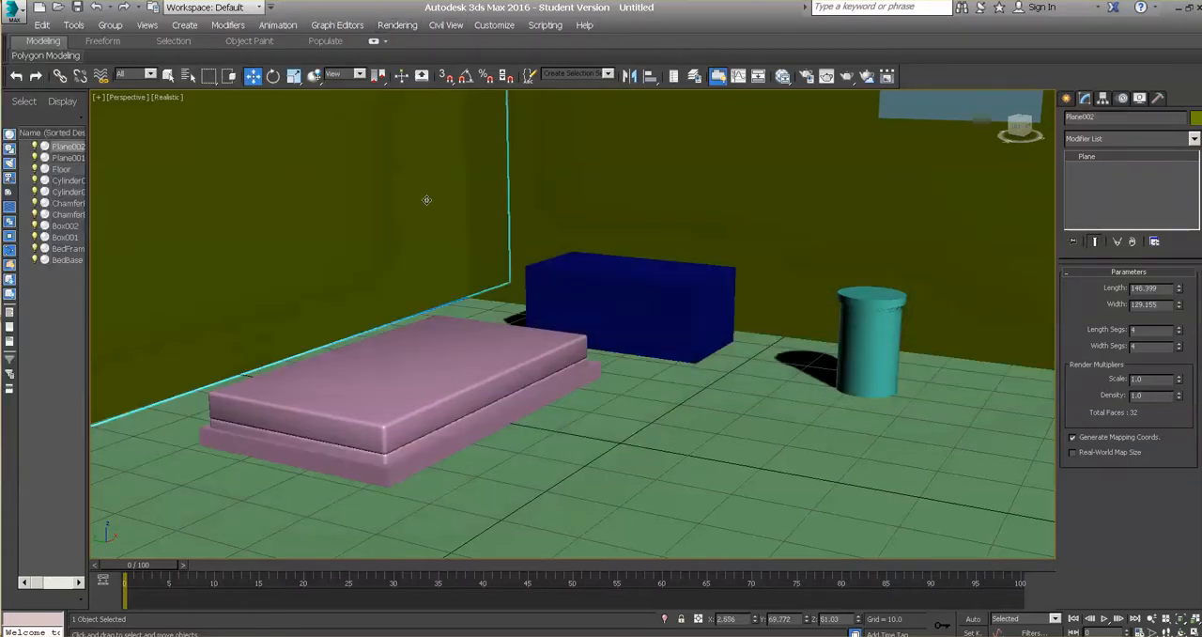
click(413, 30)
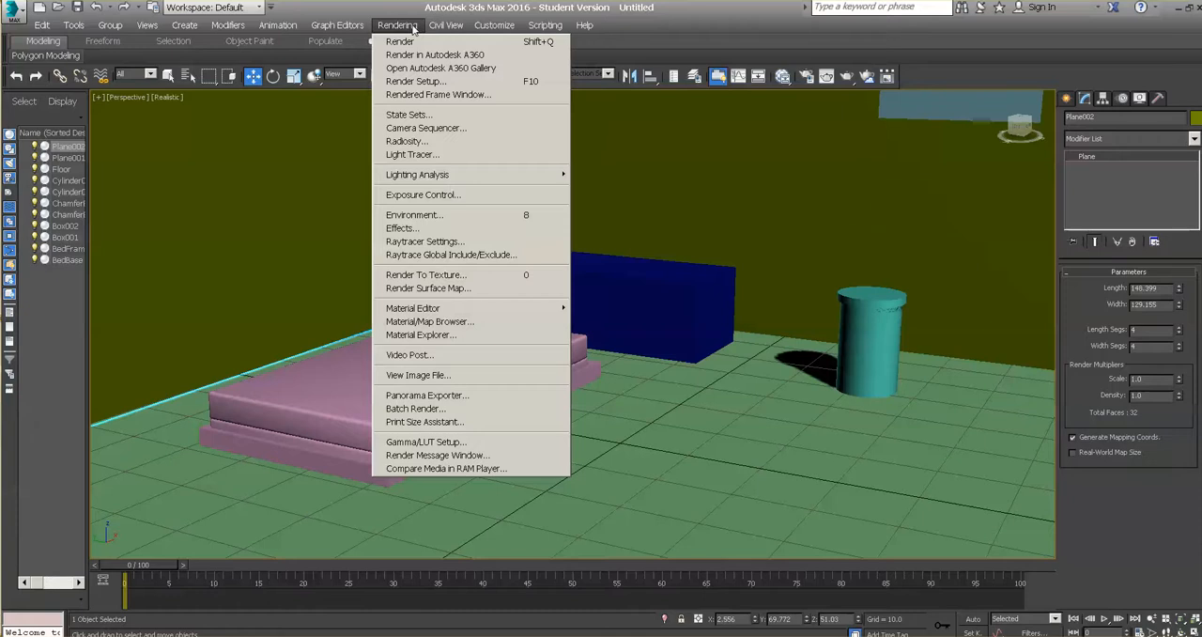
click(400, 41)
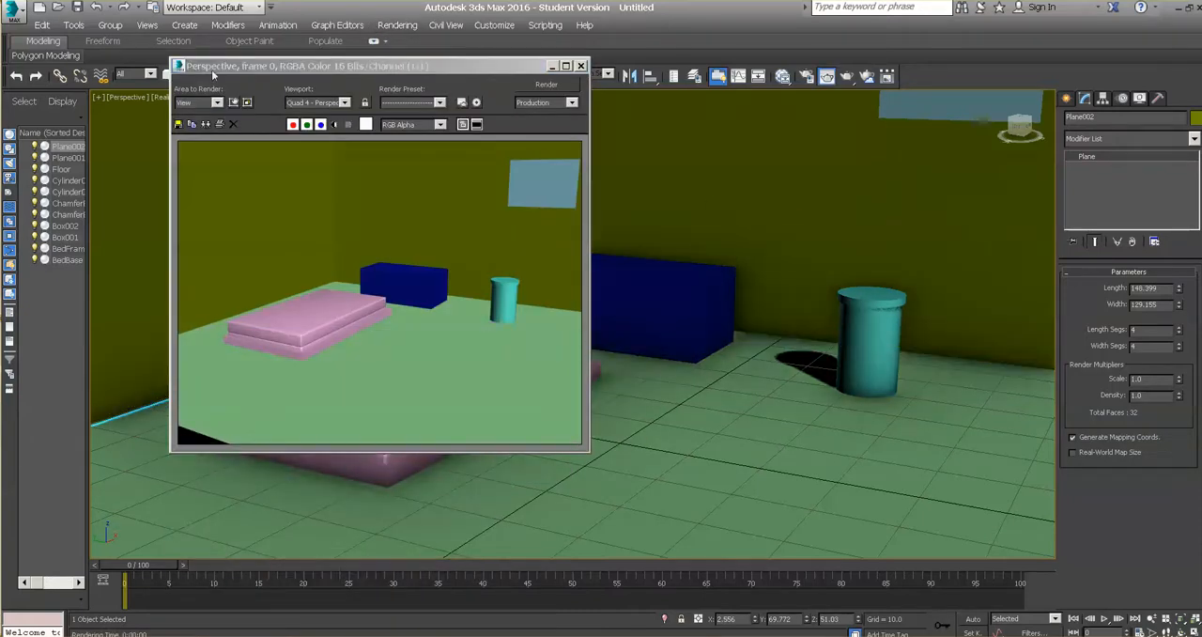
Step: Set up saving the rendered image as a JPEG file, cancel the save, and close the render window
click(178, 124)
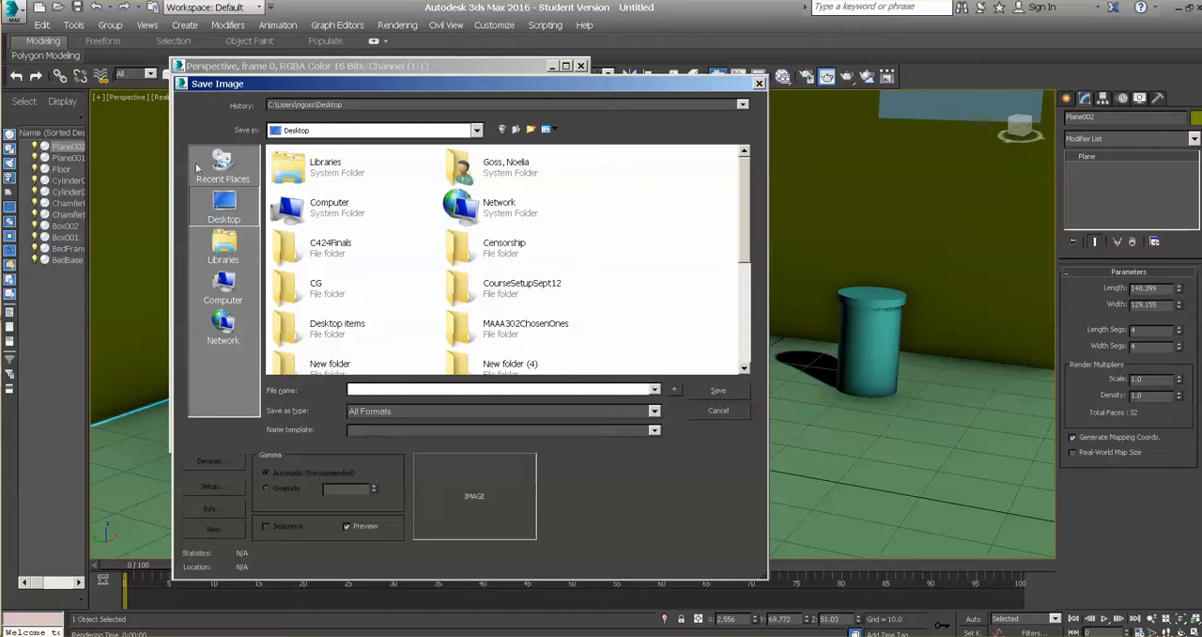
click(655, 430)
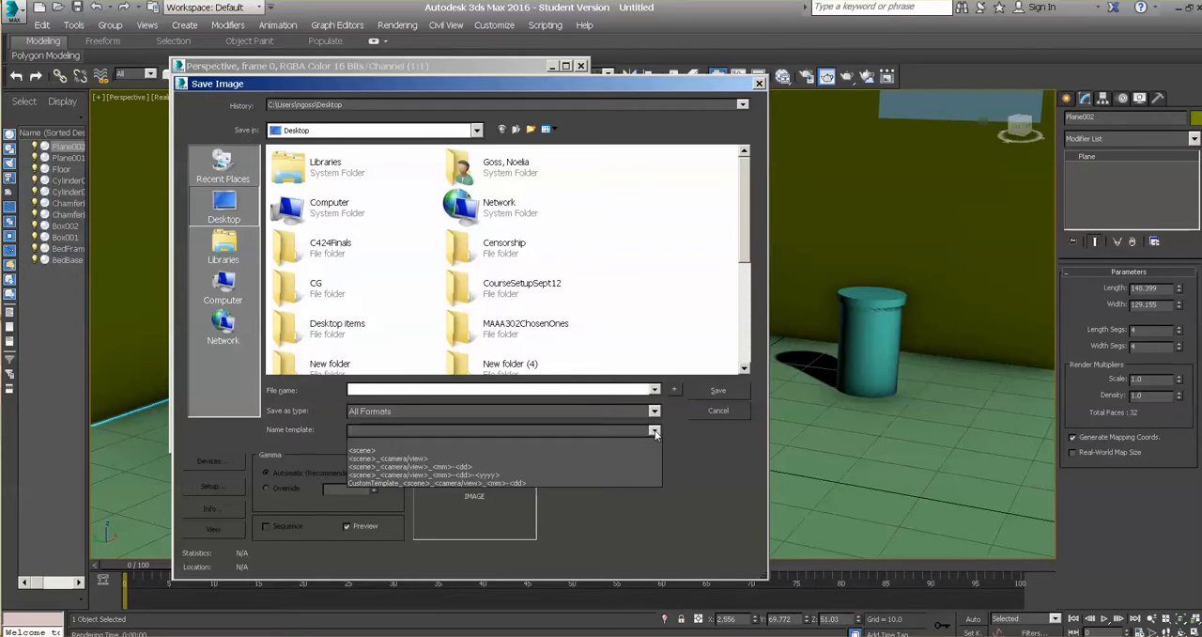
click(655, 411)
click(655, 411)
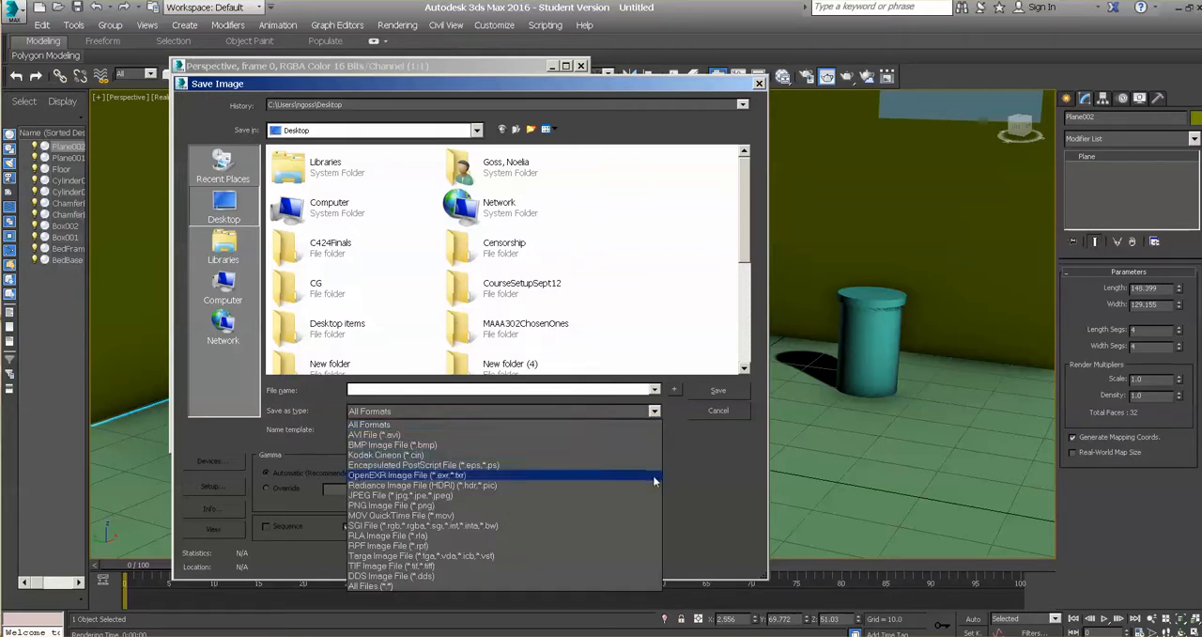
click(634, 495)
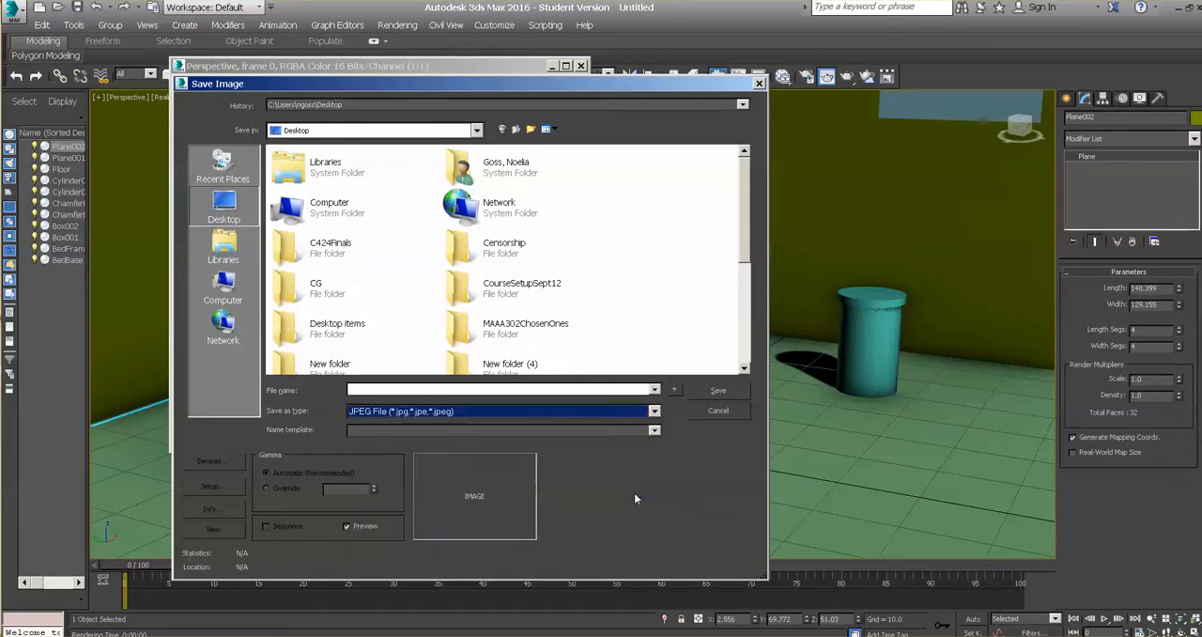
click(717, 410)
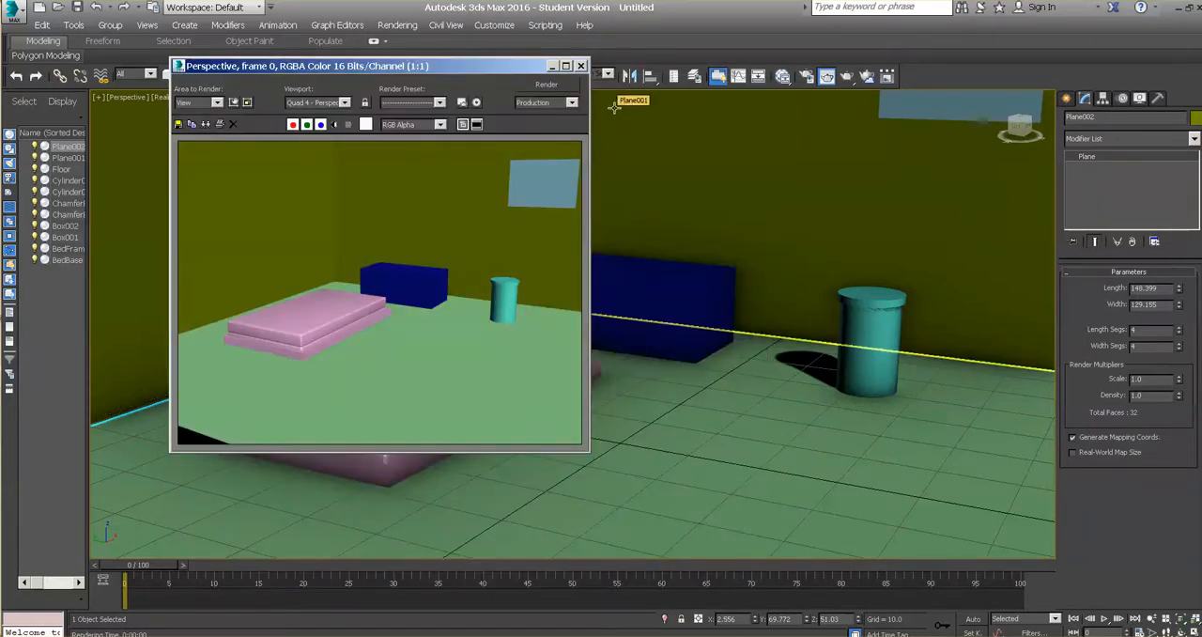
click(581, 65)
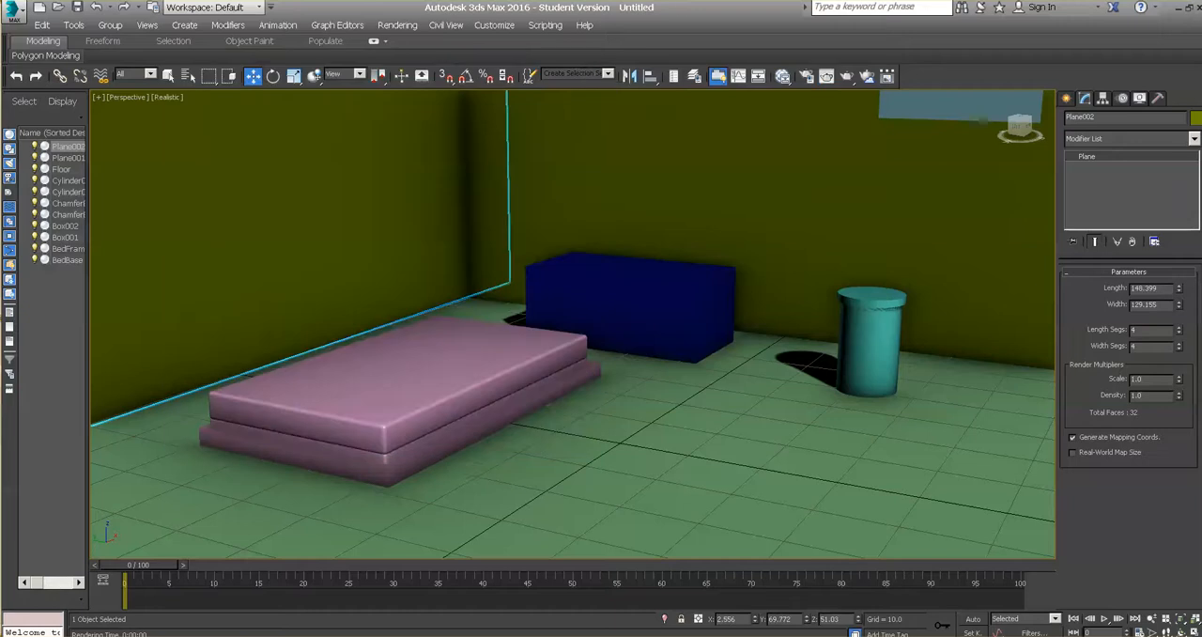